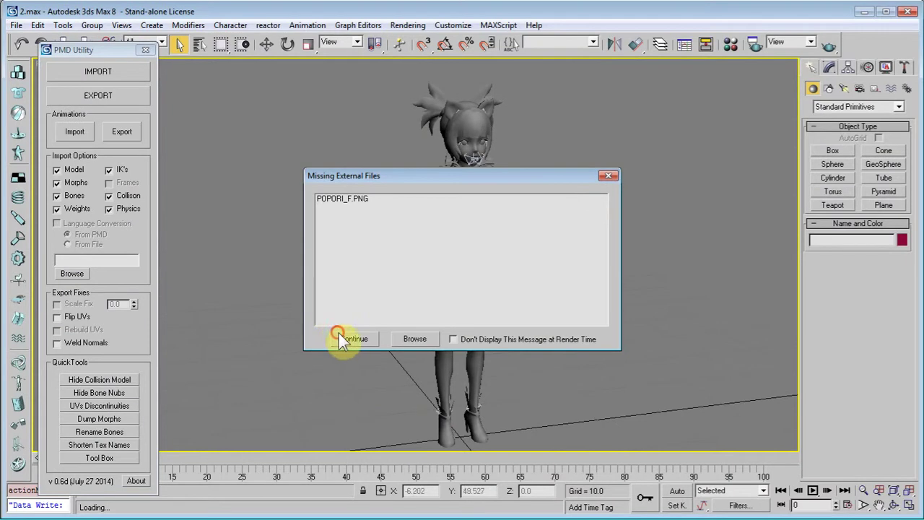
Continue past the missing external files, select the character mesh for modification and display its edged faces.
left_click(338, 334)
left_click(830, 70)
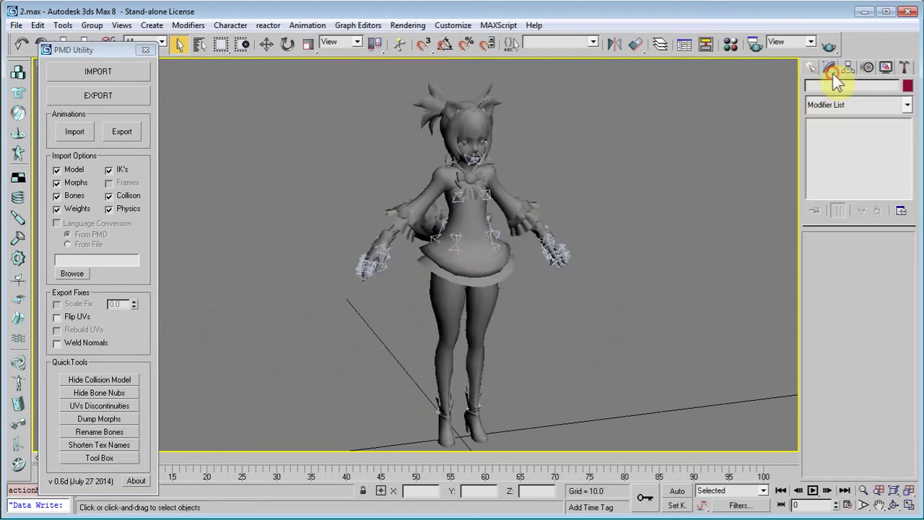
left_click(465, 231)
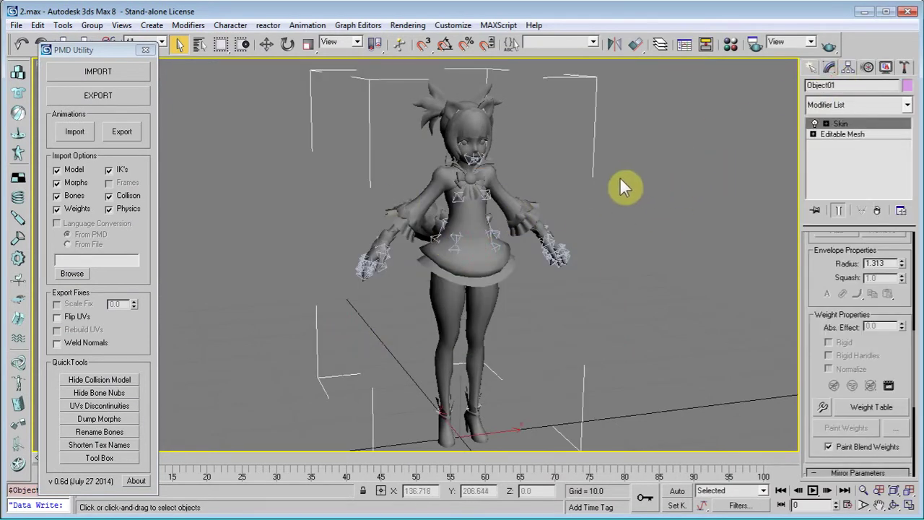
key("F4")
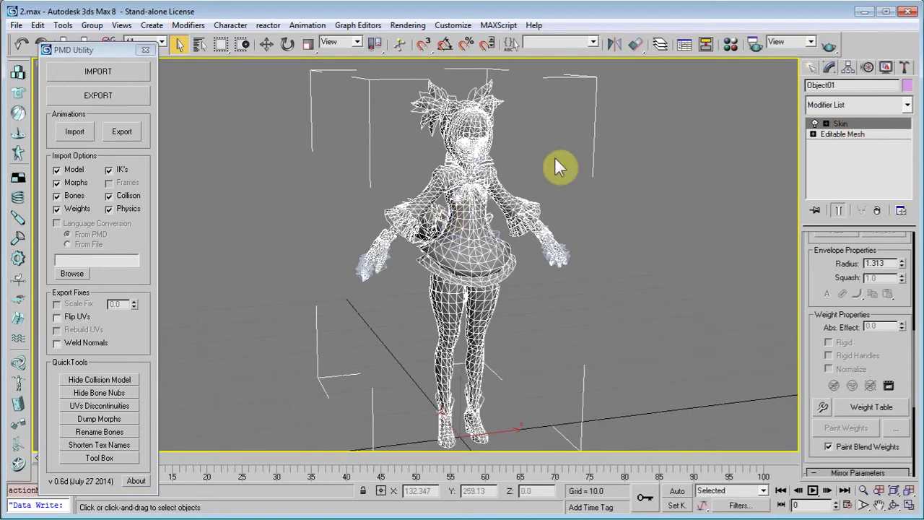
Examine the character mesh from the side, including the tail, and look closely at the head.
middle_click_drag(489, 202, 610, 254, "alt")
middle_click_drag(487, 252, 563, 166, "alt")
middle_click_drag(521, 242, 521, 217, "alt")
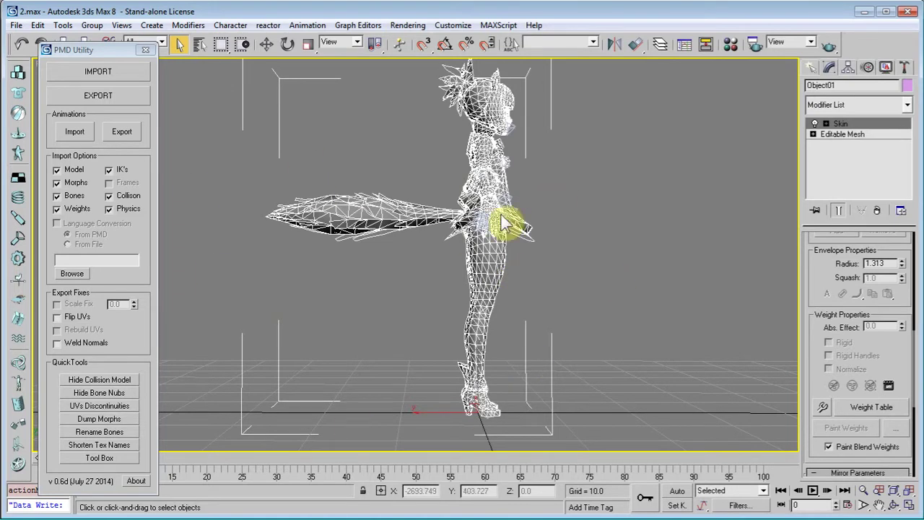
middle_click_drag(600, 236, 577, 346)
scroll(575, 345, "up", 3)
middle_click_drag(550, 241, 487, 301)
scroll(514, 243, "up", 3)
scroll(560, 306, "up", 3)
middle_click_drag(563, 306, 482, 261)
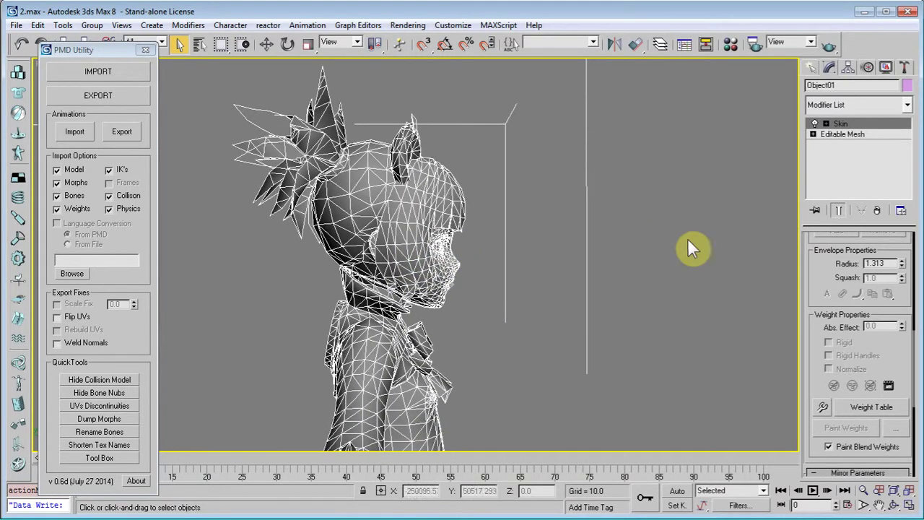
Cut the Skin modifier from the character mesh and switch its Editable Mesh to Element level.
right_click(840, 126)
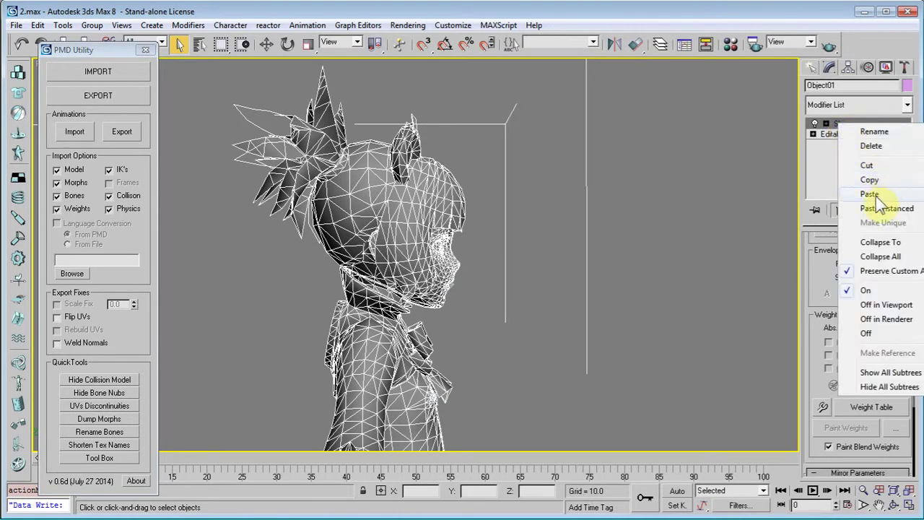
left_click(871, 166)
left_click(812, 123)
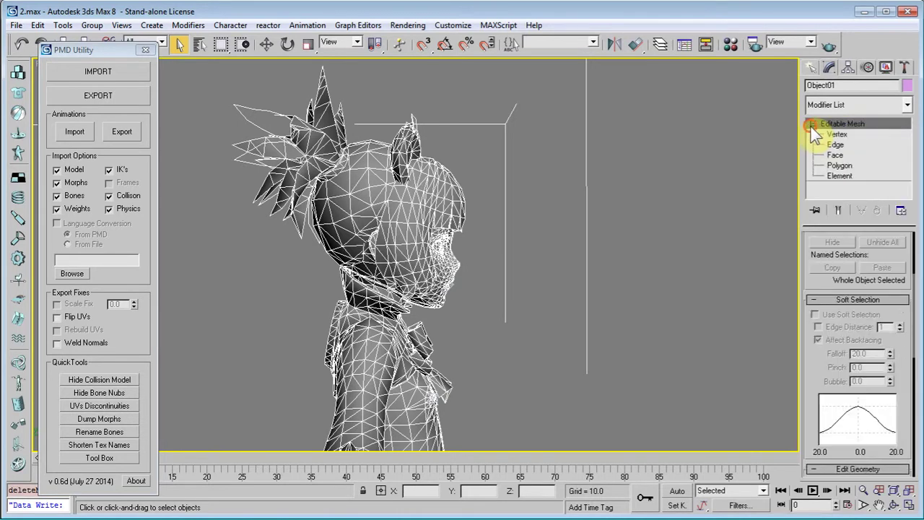
left_click(839, 176)
Select the mesh elements across the lower head and neck area and display the model in wireframe.
scroll(586, 236, "up", 2)
mouse_move(586, 235)
middle_mouse_down()
mouse_move(600, 233)
mouse_move(592, 225)
middle_mouse_up()
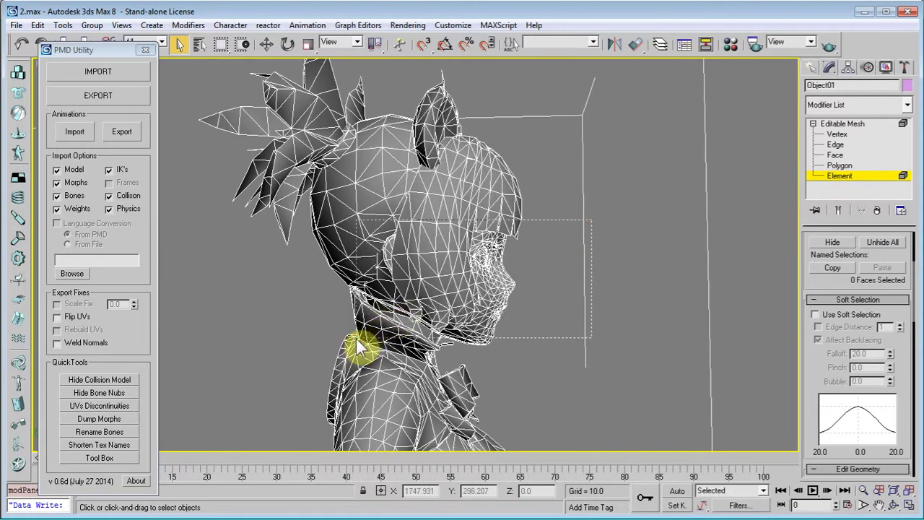
left_click(361, 343)
scroll(452, 289, "up", 1)
key("F3")
scroll(478, 311, "down", 1)
middle_click_drag(499, 308, 438, 271)
middle_click_drag(437, 272, 475, 273)
middle_click_drag(625, 274, 559, 318, "alt")
middle_click_drag(559, 318, 388, 198)
key("F3")
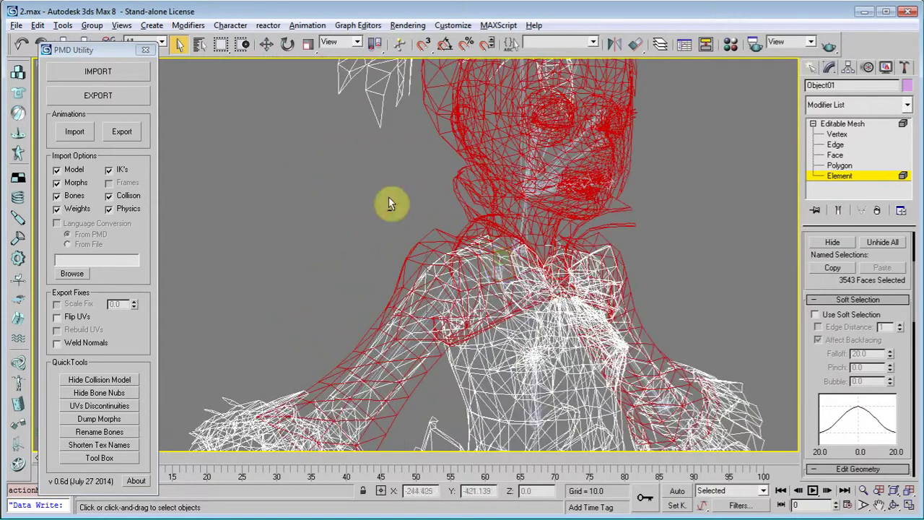
Remove the arm elements on both sides from the selection, and clear the whole element selection.
left_click_drag(339, 182, 440, 329, "alt")
middle_click_drag(440, 329, 513, 289, "alt")
left_click_drag(760, 248, 736, 268, "alt")
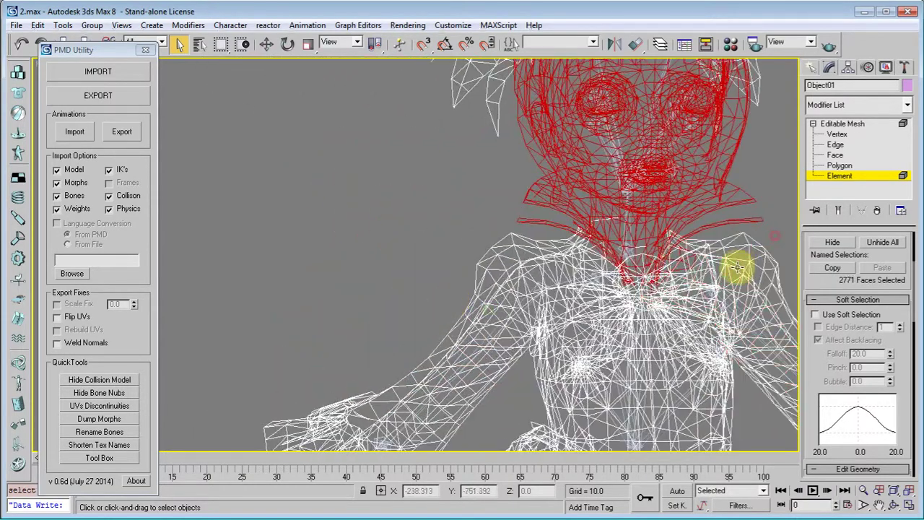
middle_click_drag(724, 270, 563, 339)
left_click(618, 225)
middle_click_drag(594, 228, 582, 209, "alt")
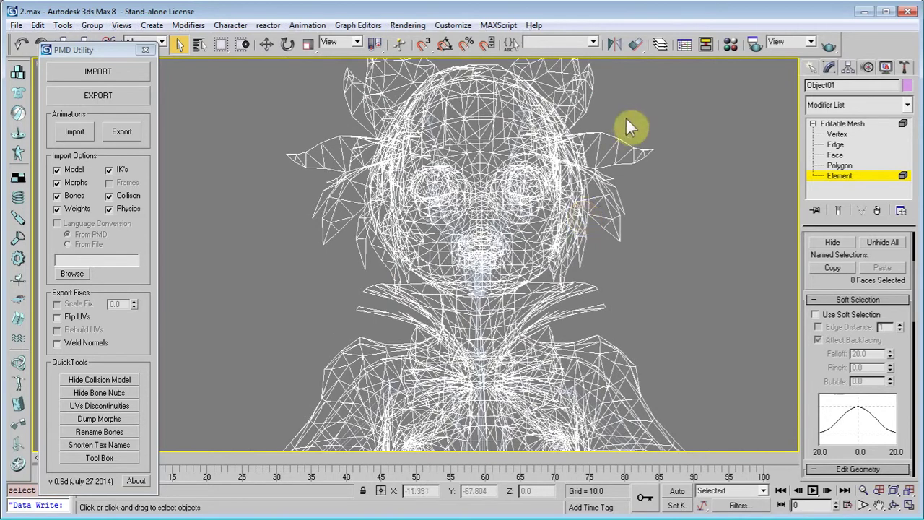
Select the head elements again and deselect the ears, hair and other surrounding parts, keeping only the face elements.
left_click_drag(364, 266, 364, 267)
middle_click_drag(431, 262, 644, 395, "alt")
left_click_drag(379, 123, 289, 223, "alt")
middle_click_drag(432, 269, 420, 265, "alt")
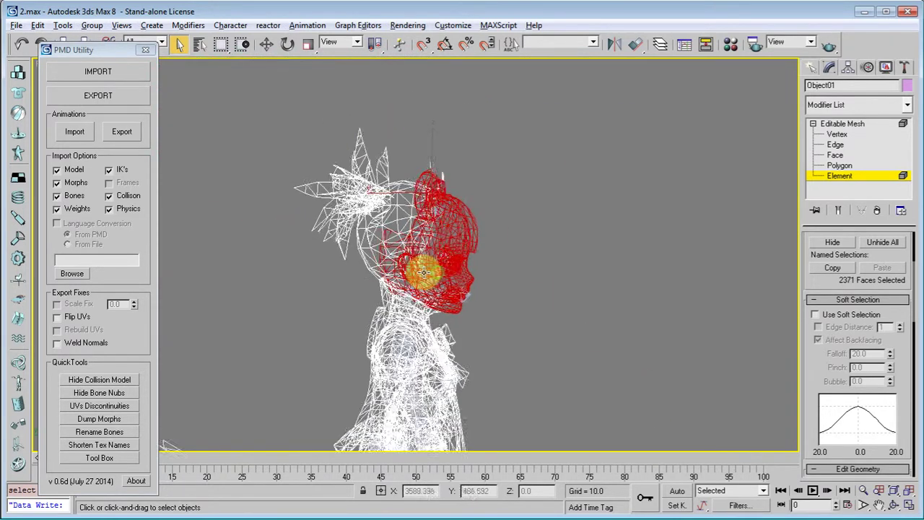
scroll(420, 265, "up", 2)
left_click_drag(252, 275, 377, 216, "alt")
middle_click_drag(377, 222, 526, 123, "alt")
left_click_drag(517, 116, 368, 145, "alt")
middle_click_drag(510, 203, 488, 214, "alt")
left_click_drag(584, 272, 535, 313, "alt")
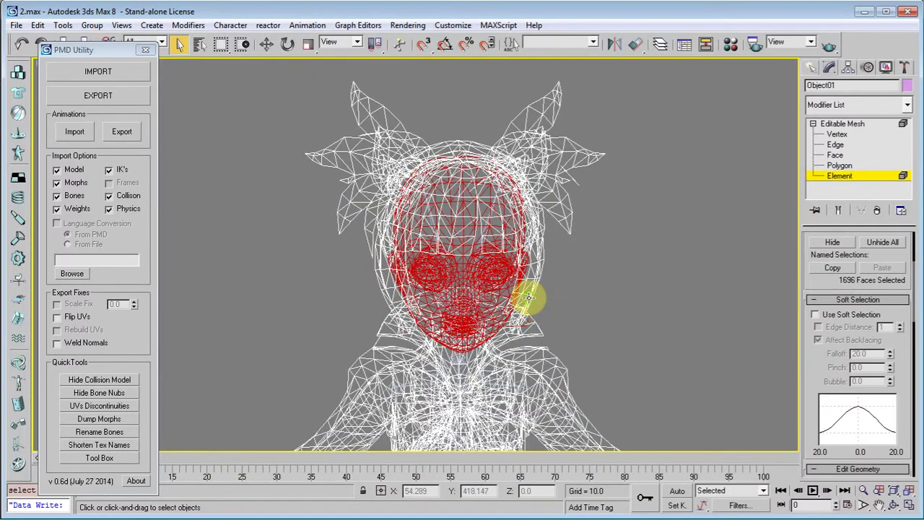
Return the model to shaded display with edged faces and turn on shading of the selected face elements.
key("F3")
key("F4")
key("F4")
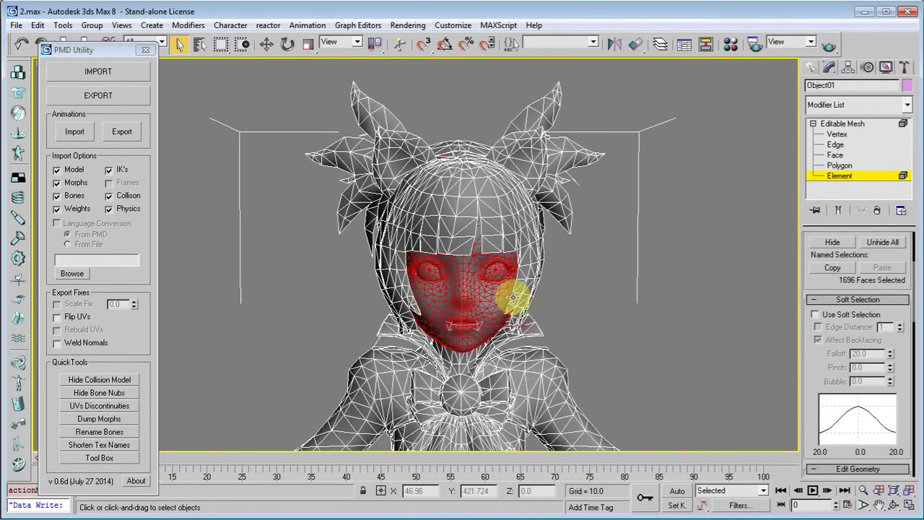
key("F2")
mouse_move(483, 295)
middle_mouse_down()
mouse_move(456, 229)
mouse_move(550, 195)
mouse_move(551, 218)
mouse_move(633, 222)
mouse_move(426, 215)
mouse_move(458, 226)
mouse_move(469, 322)
middle_mouse_up()
scroll(456, 228, "up", 4)
scroll(425, 214, "down", 3)
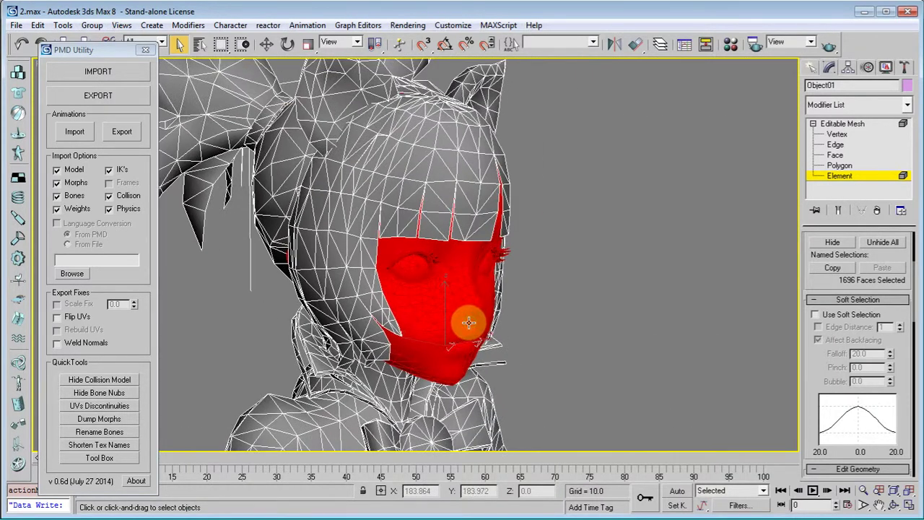
scroll(469, 322, "down", 2)
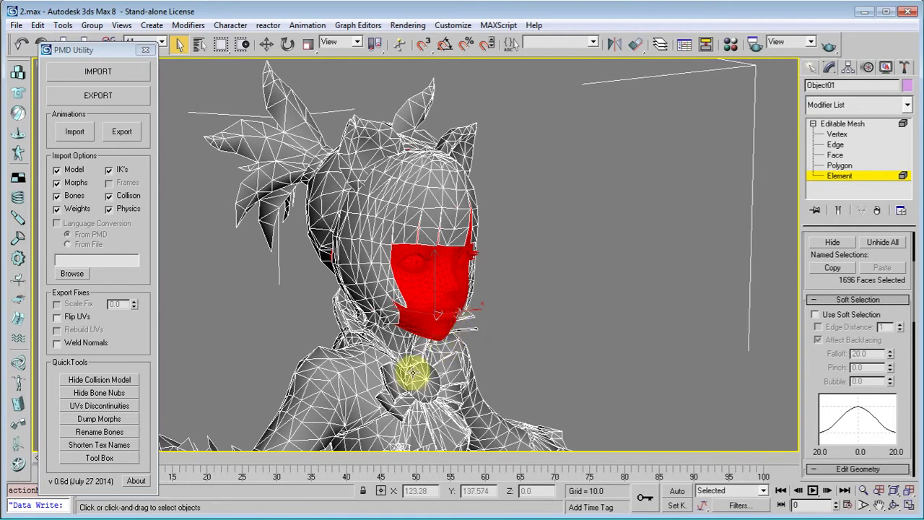
Examine the body and the selected face from several angles to check which elements are selected.
middle_click_drag(412, 382, 383, 204, "alt")
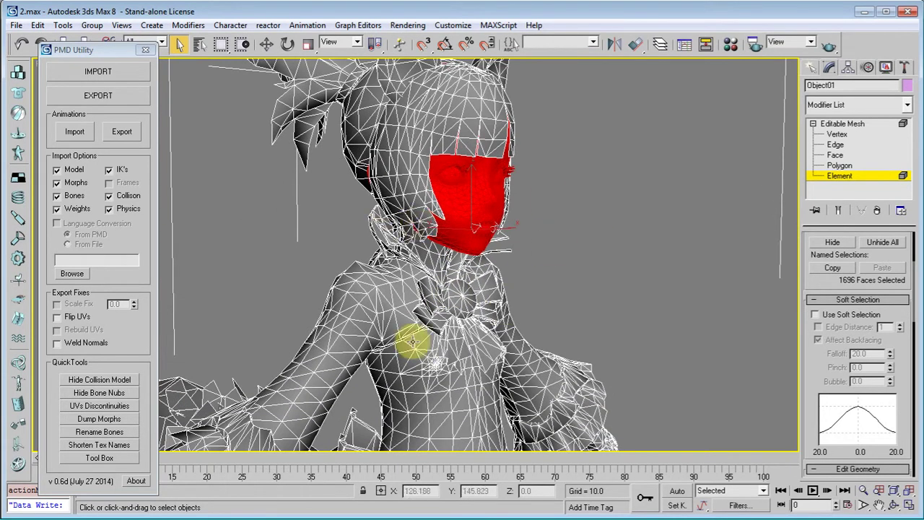
middle_click_drag(418, 336, 423, 151)
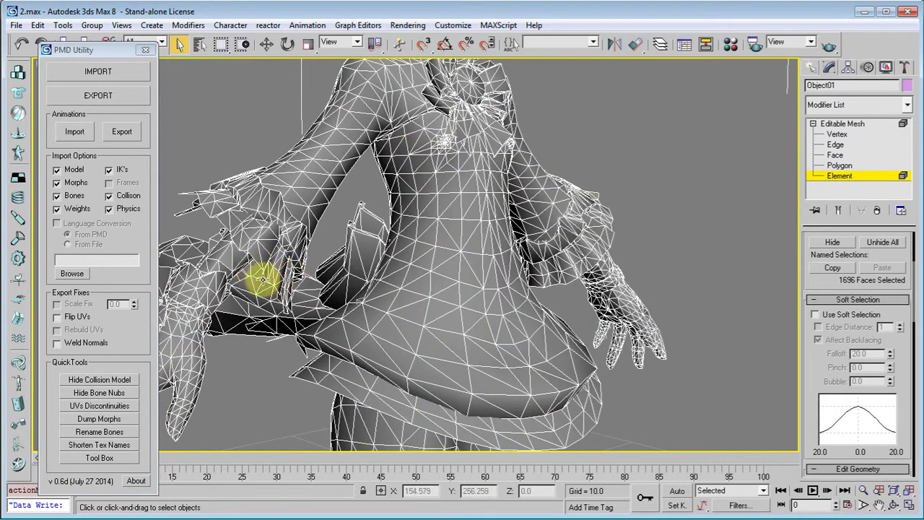
scroll(450, 246, "down", 2)
middle_click_drag(451, 209, 450, 359)
scroll(451, 356, "up", 4)
middle_click_drag(471, 290, 373, 331, "alt")
scroll(427, 234, "up", 2)
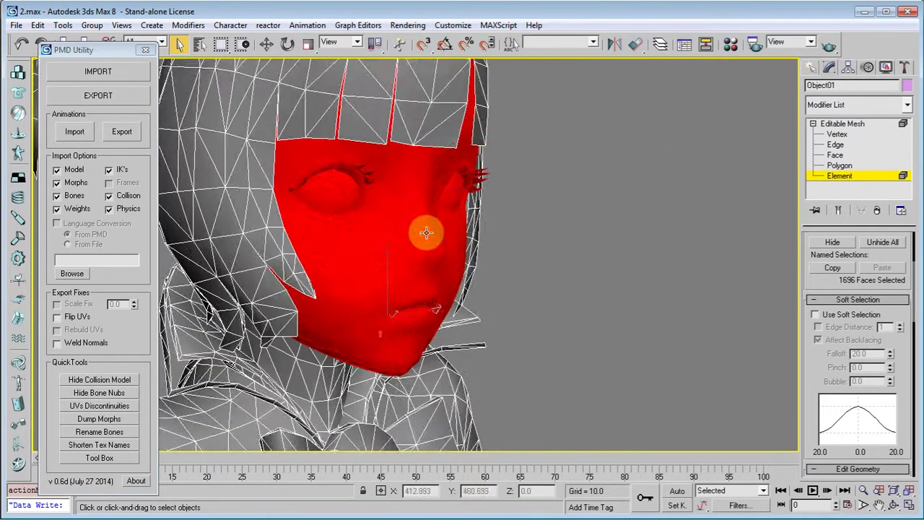
scroll(427, 233, "down", 3)
middle_click_drag(380, 266, 507, 232, "alt")
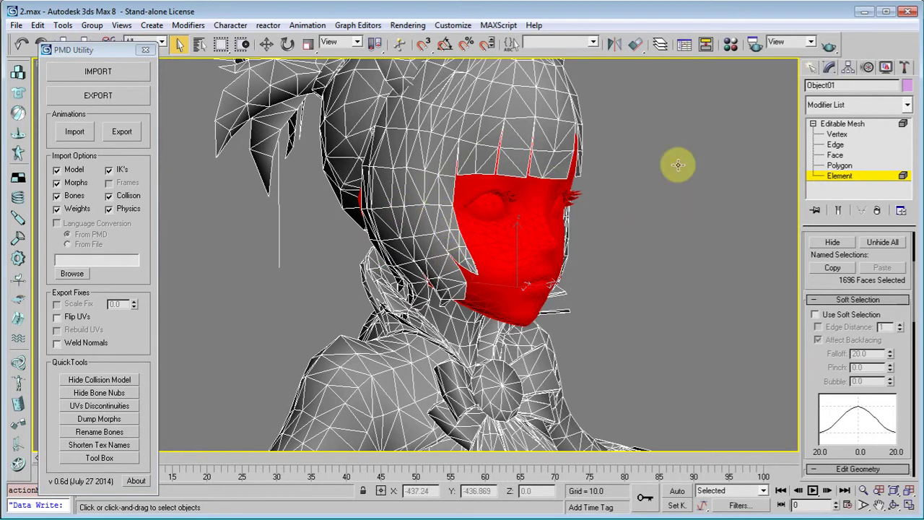
middle_click_drag(553, 245, 543, 185)
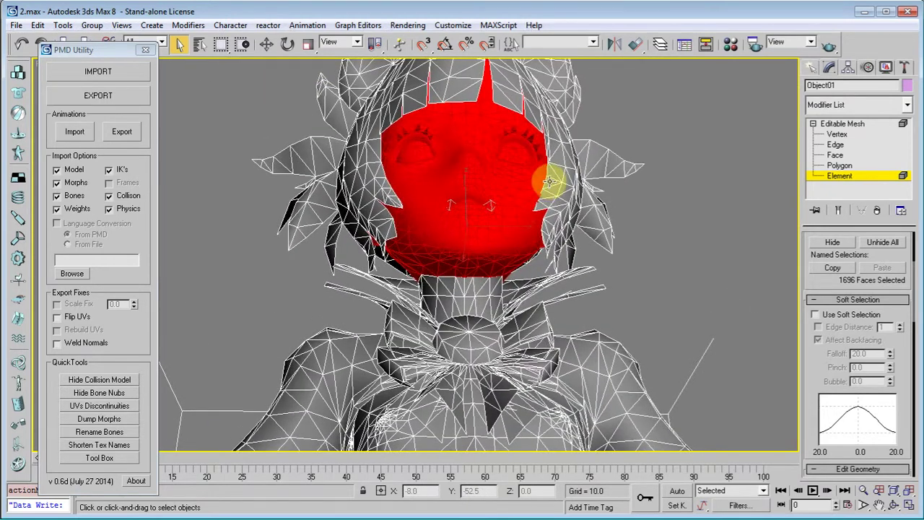
Detach the selected face elements from the character mesh as a separate object with the default name.
right_click(549, 182)
left_click(520, 212)
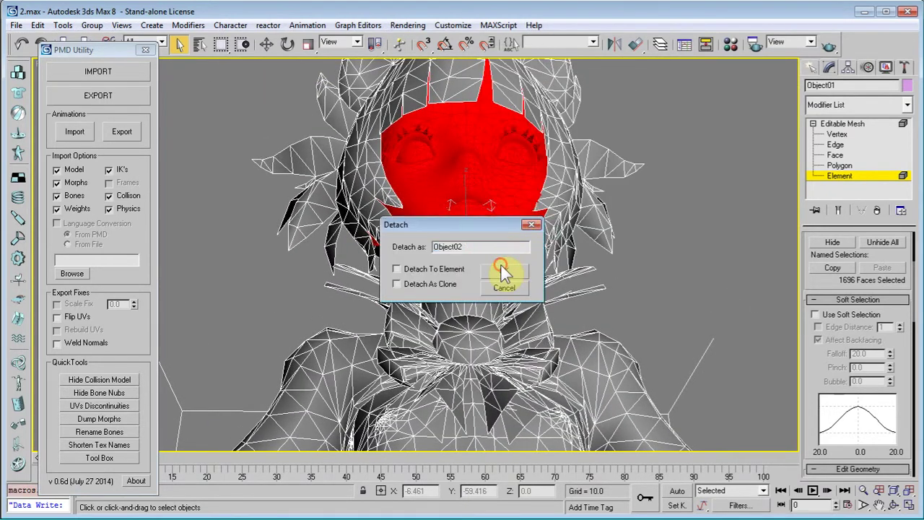
left_click(503, 270)
middle_click_drag(464, 264, 530, 266, "alt")
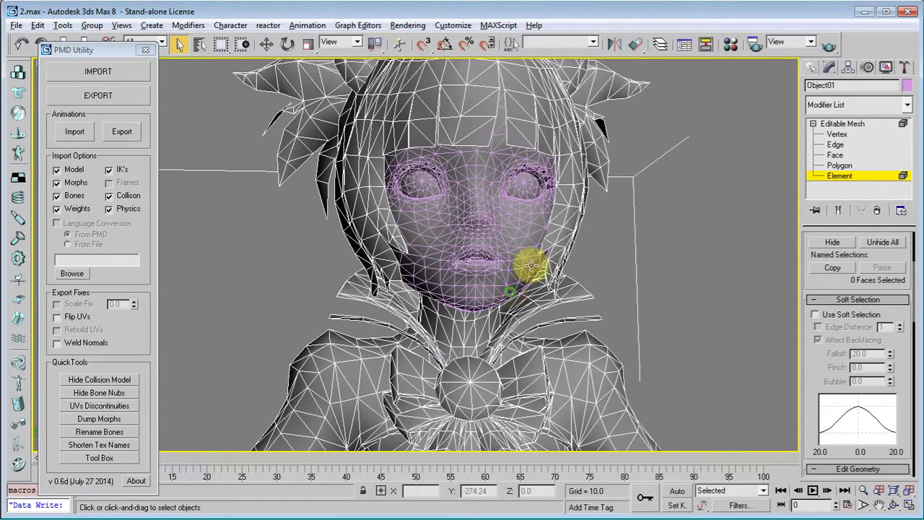
Leave Element level on the character mesh and select the detached face object.
left_click(839, 175)
left_click(675, 210)
left_click(497, 211)
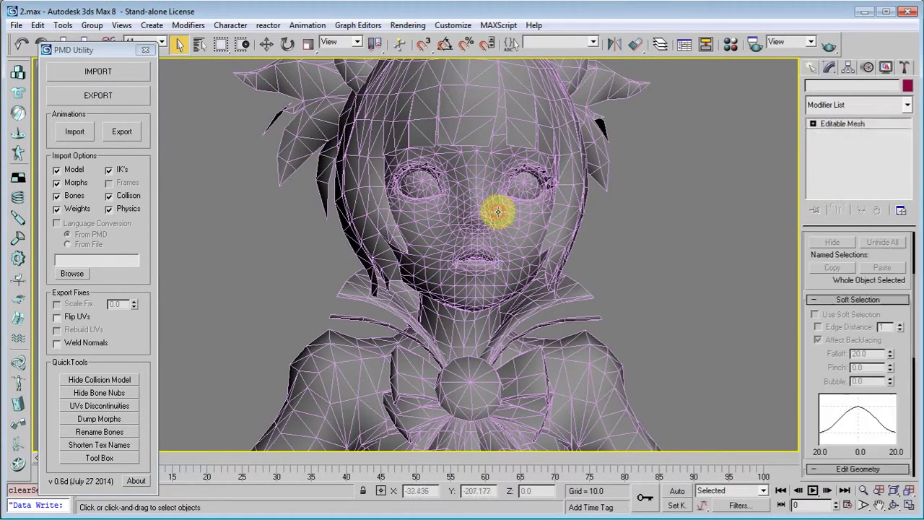
middle_click_drag(554, 229, 529, 264, "alt")
scroll(549, 248, "down", 4)
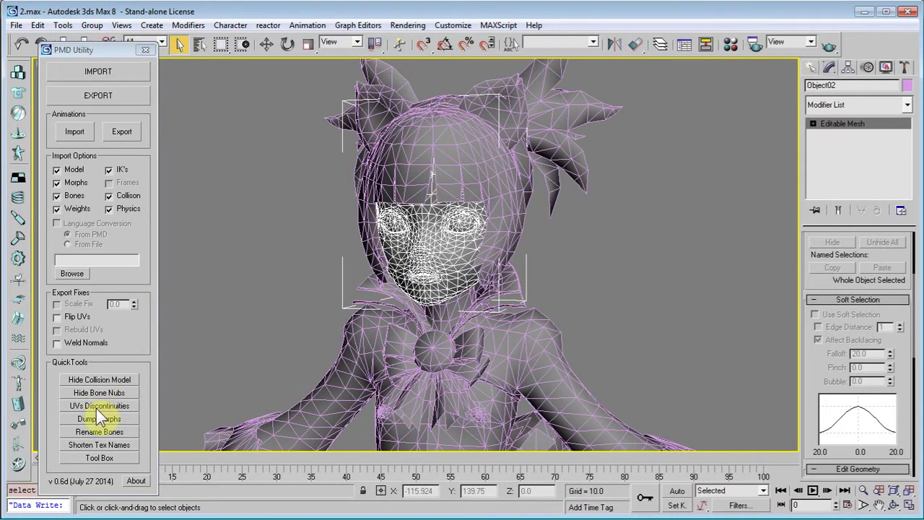
Add the body mesh to the selection and export both objects as ooooo.3DS, preserving MAX's texture coordinates.
left_click(500, 318, "ctrl")
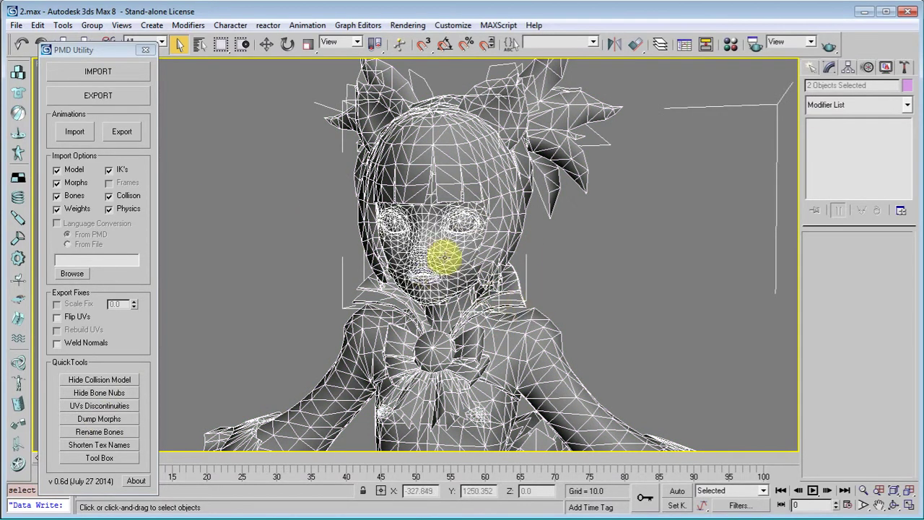
left_click(16, 25)
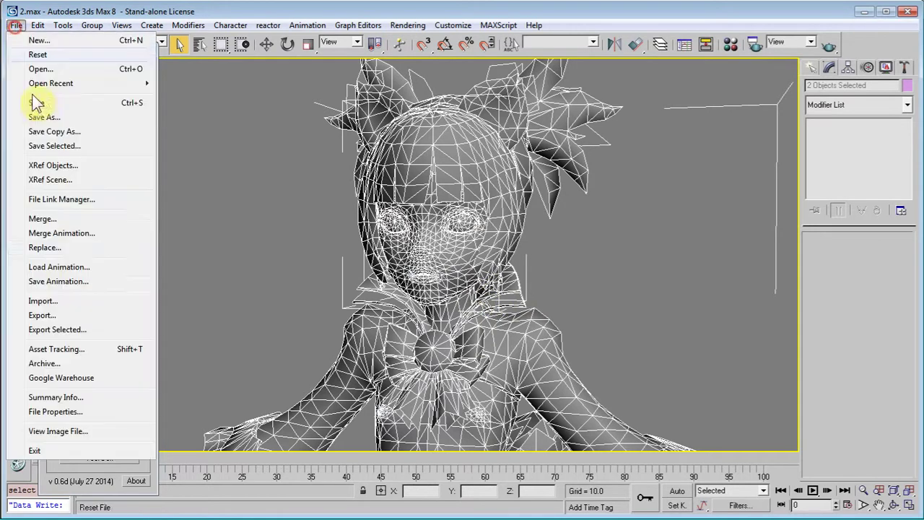
left_click(52, 329)
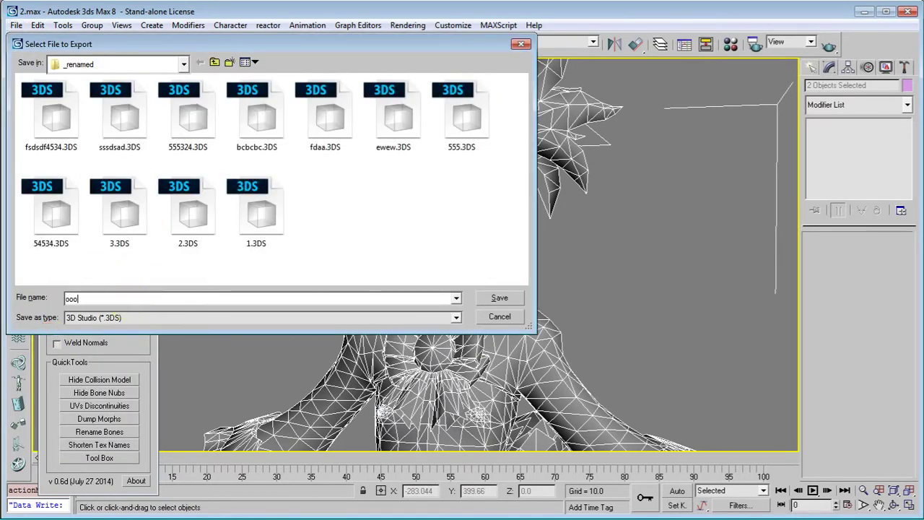
left_click(484, 299)
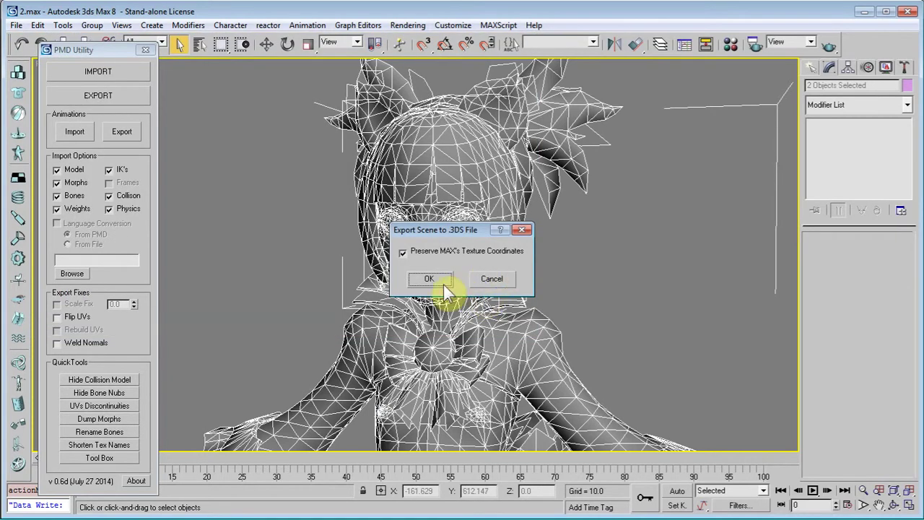
left_click(443, 284)
Delete both meshes from the scene and import ooooo.3DS, merging it with the current scene with unit conversion on.
middle_click_drag(457, 309, 454, 250)
key("Delete")
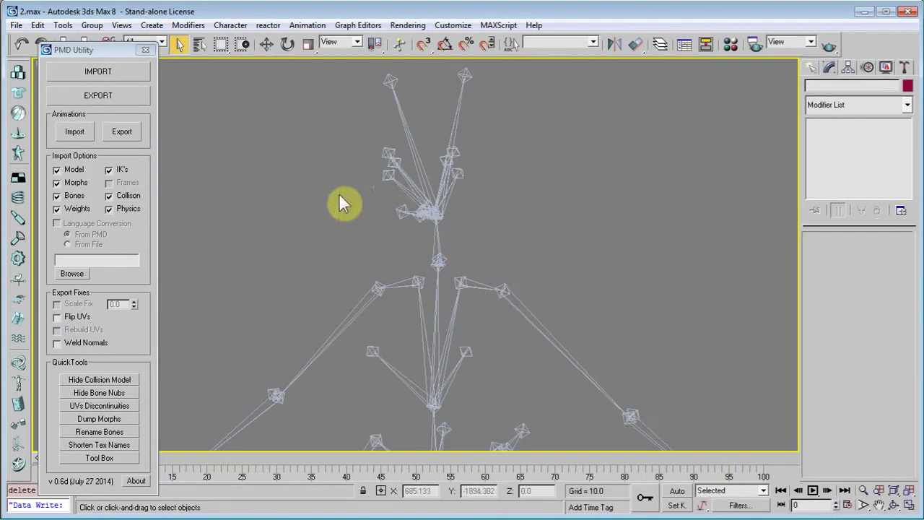
left_click(15, 26)
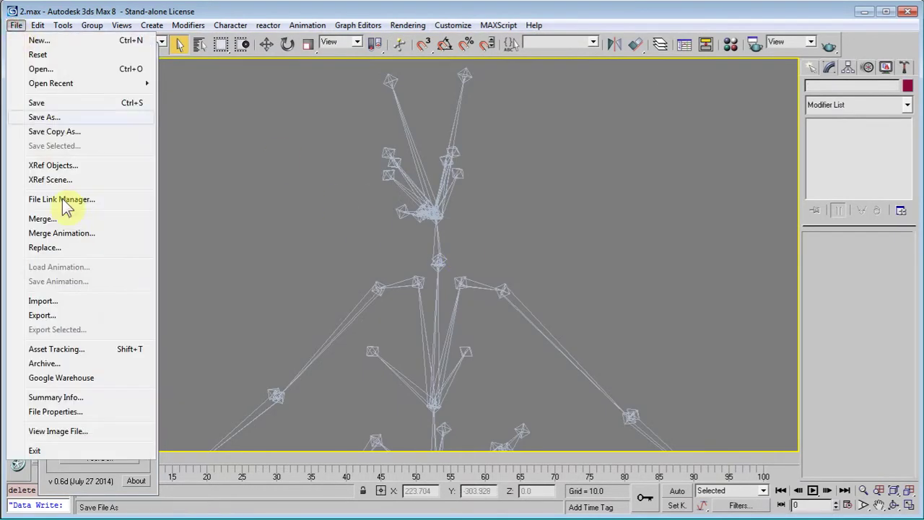
left_click(65, 299)
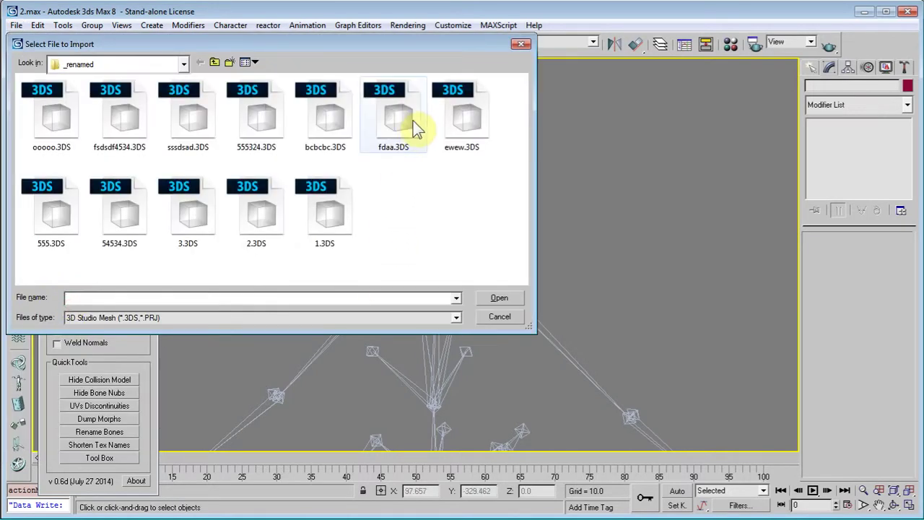
left_click(65, 129)
left_click(499, 298)
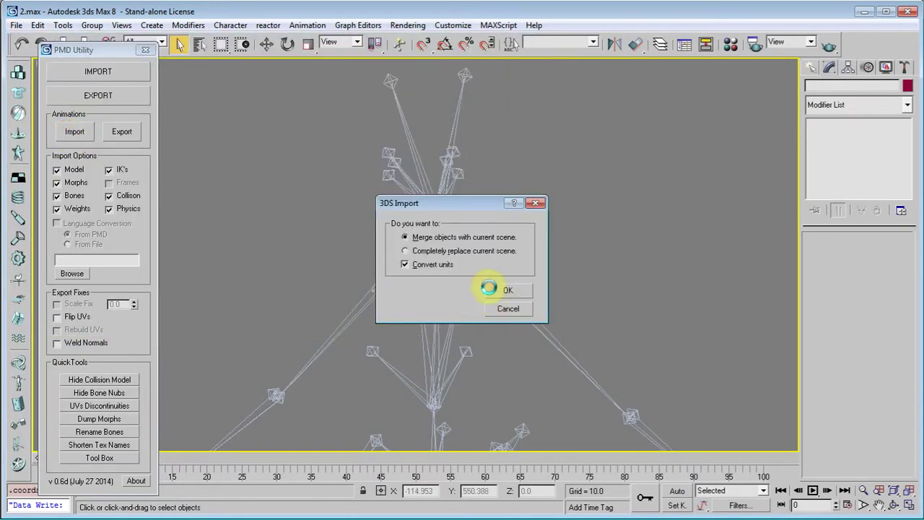
left_click(499, 287)
middle_click_drag(405, 314, 411, 328)
scroll(411, 328, "up", 3)
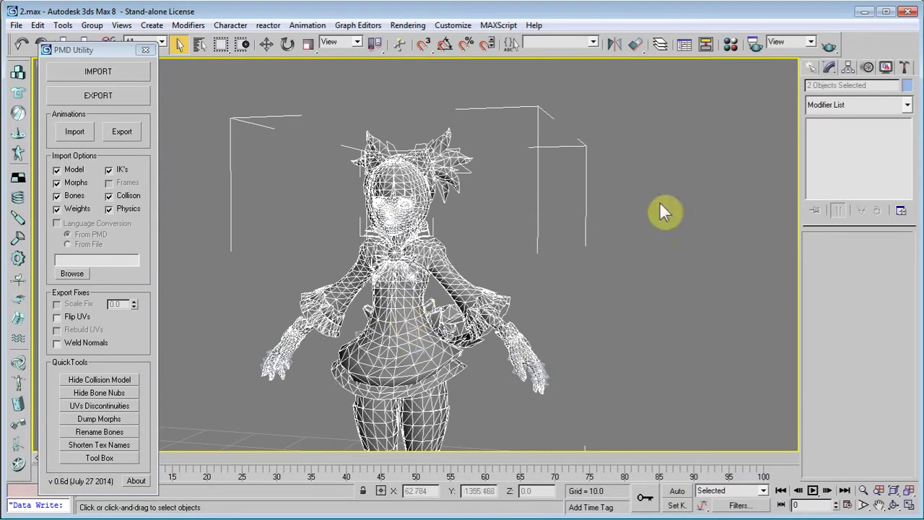
Apply an Edit Normals modifier to both imported meshes and reduce the normals' display length to 2.6.
left_click(905, 107)
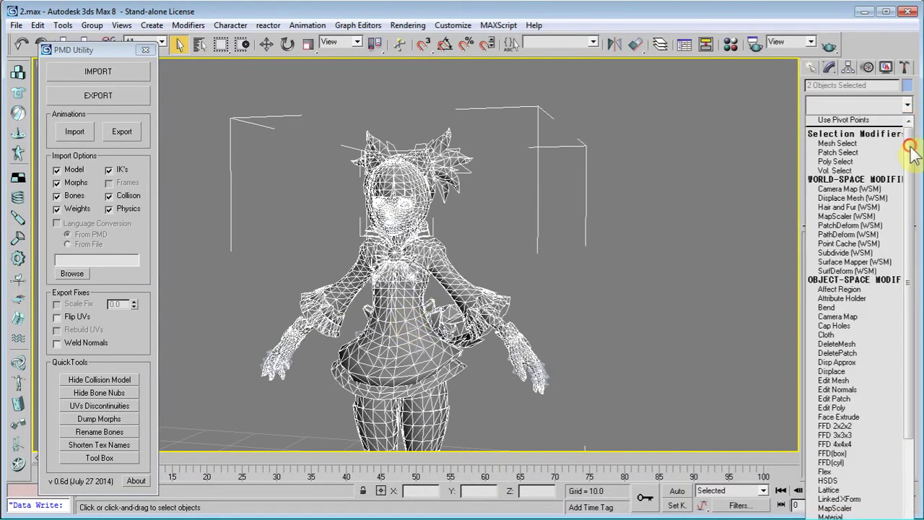
left_click_drag(910, 146, 911, 185)
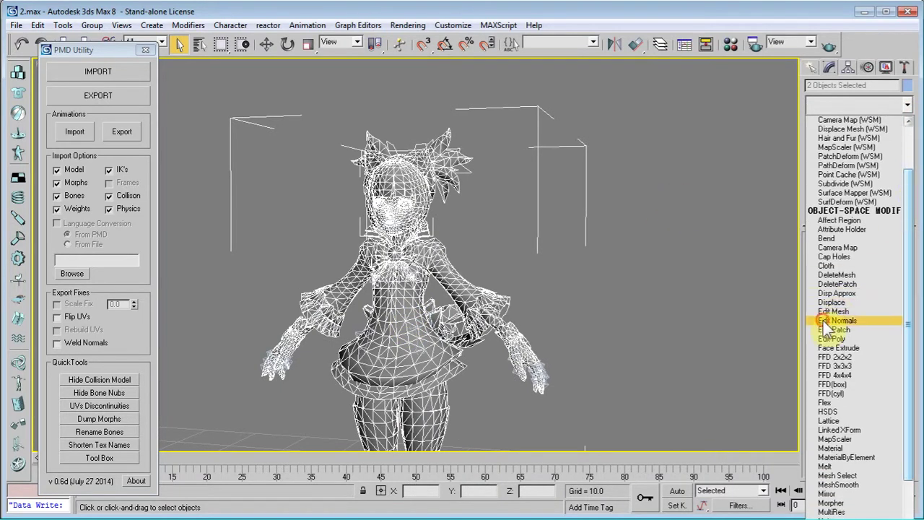
left_click(825, 320)
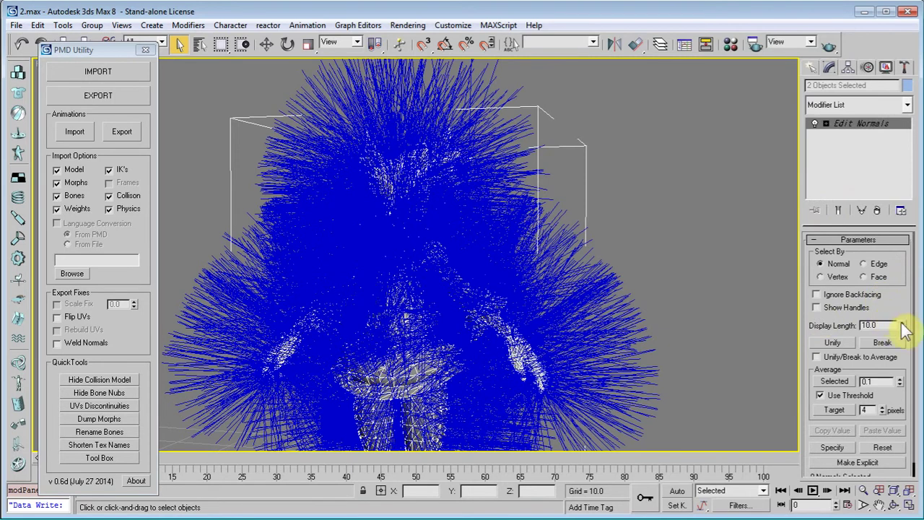
left_click_drag(902, 329, 895, 371)
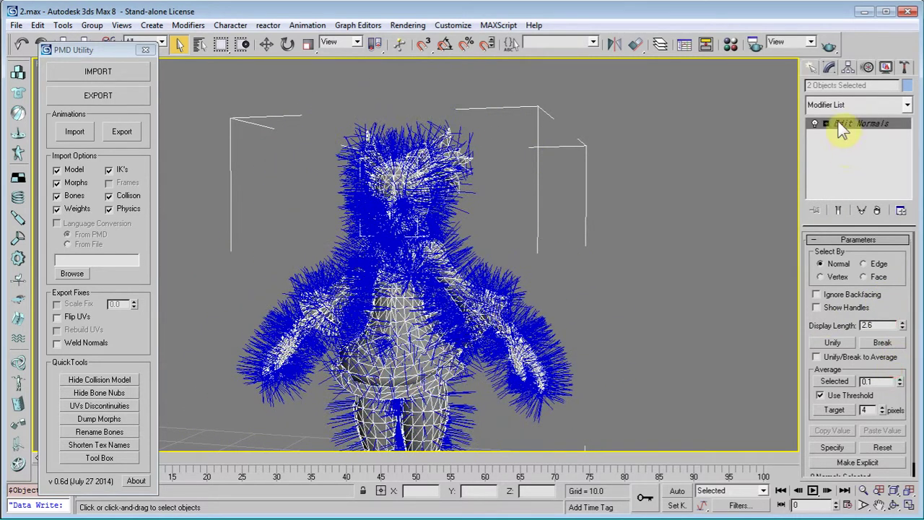
Paste the copied Skin modifier as an instance above Edit Normals on both meshes and make it the active modifier.
right_click(809, 122)
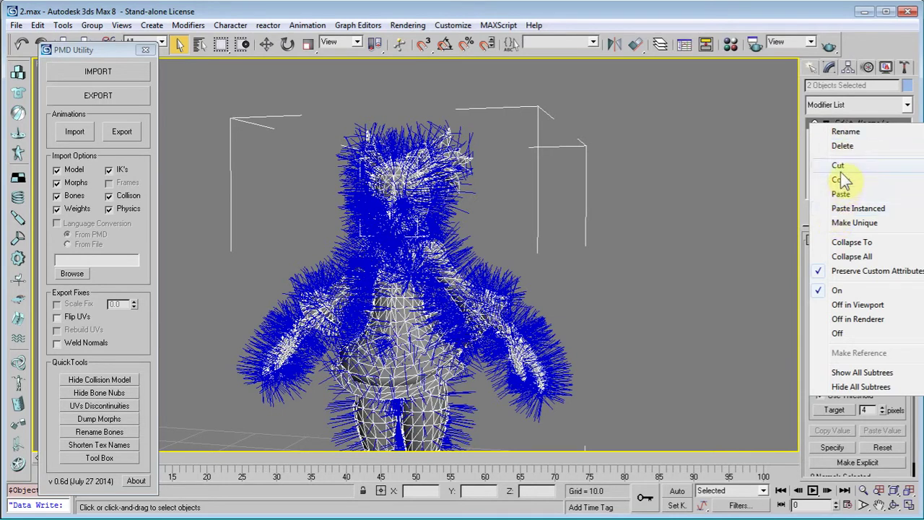
left_click(829, 210)
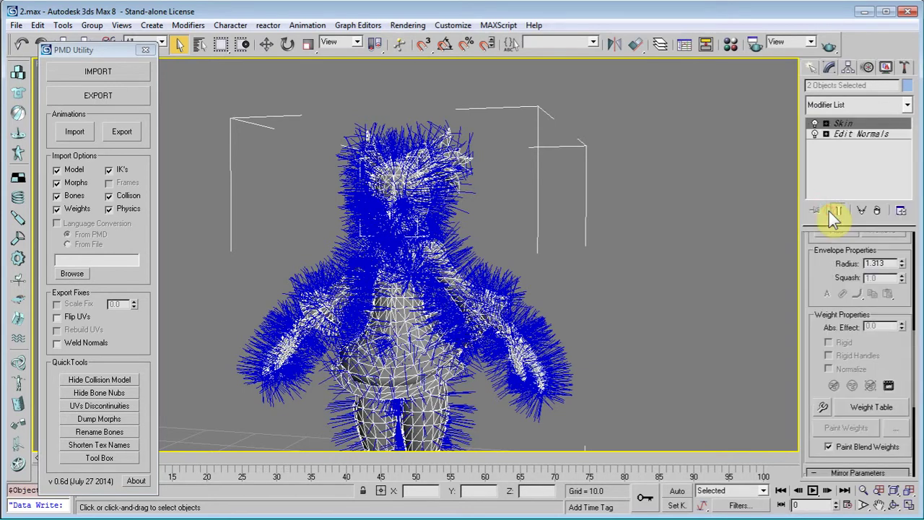
left_click(846, 125)
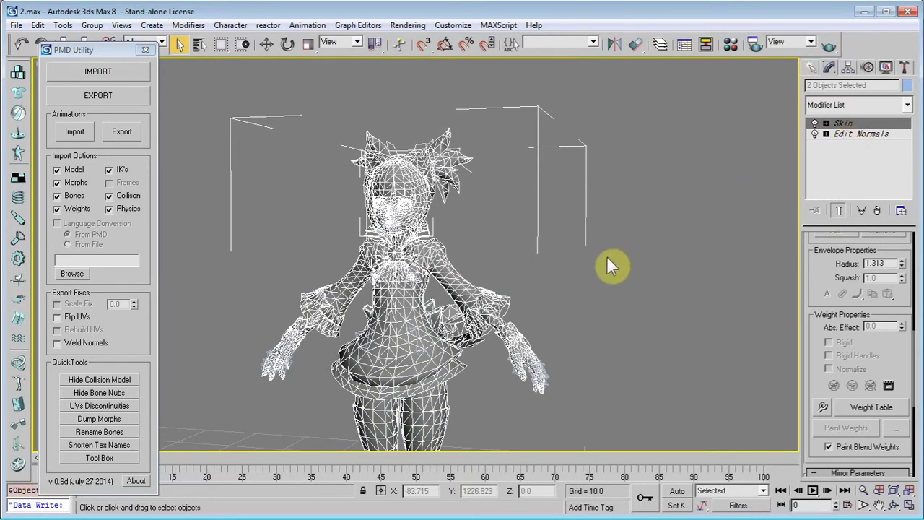
Select only the face mesh and hide all unselected objects.
left_click(412, 215)
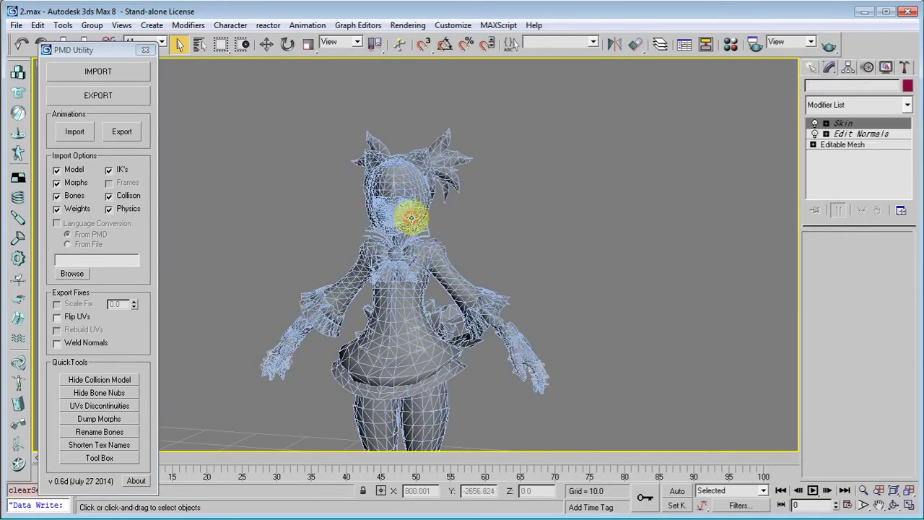
scroll(438, 231, "up", 3)
middle_click_drag(438, 231, 449, 243)
left_click(394, 193)
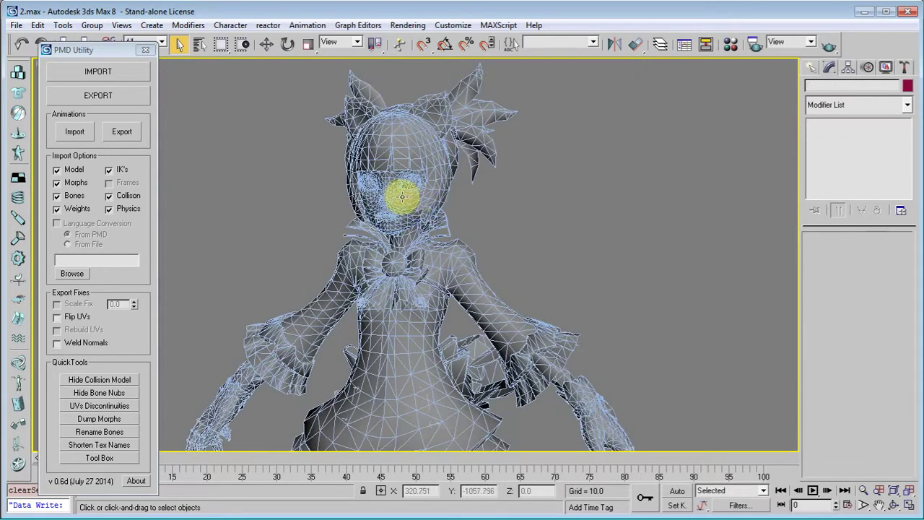
middle_click_drag(402, 197, 342, 190, "alt")
scroll(436, 179, "up", 3)
middle_click_drag(443, 190, 423, 243)
right_click(424, 243)
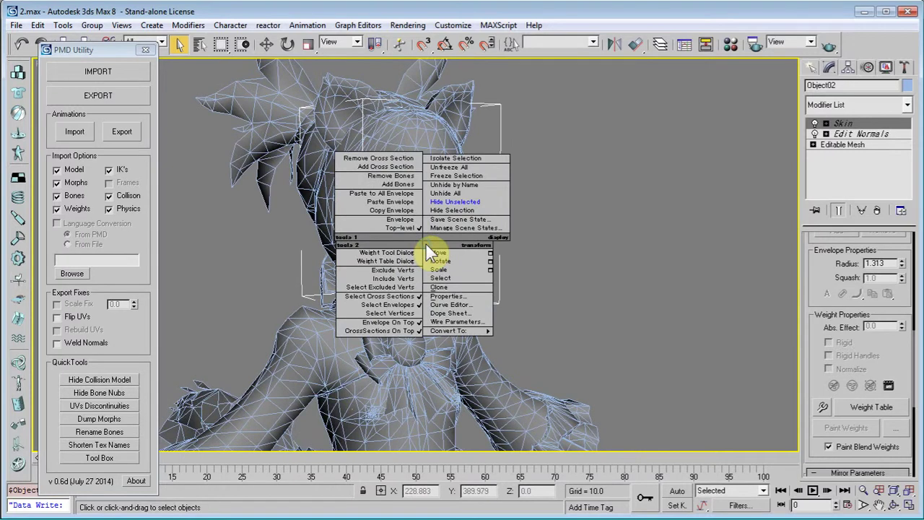
left_click(453, 205)
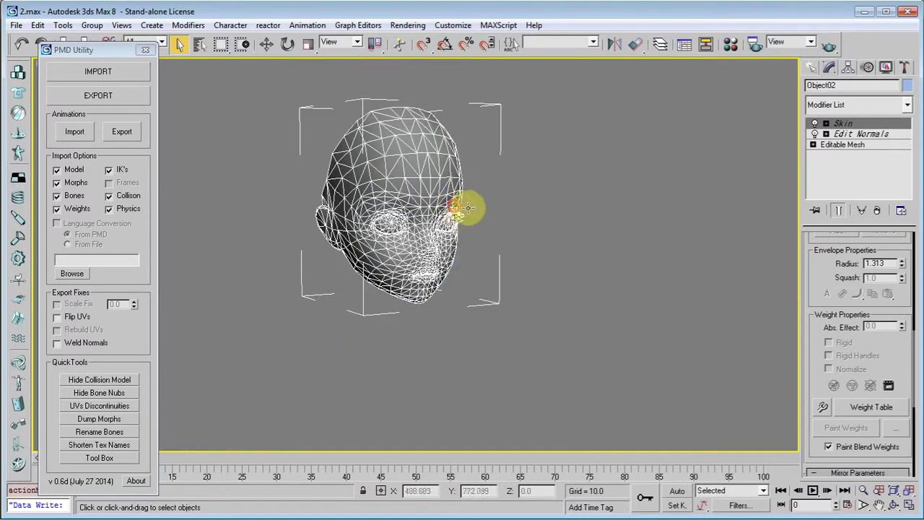
left_click(534, 181)
left_click(423, 207)
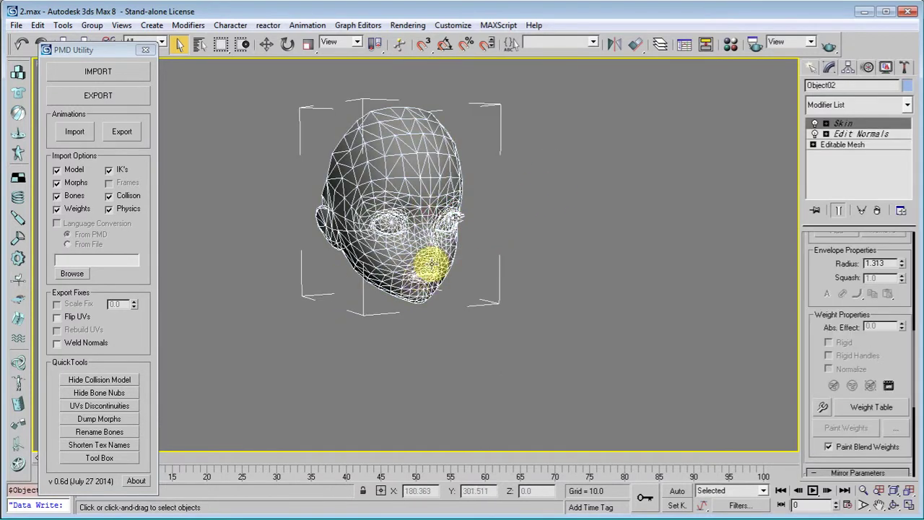
Add a Morpher modifier to the face mesh and place it below Edit Normals, directly above Editable Mesh.
middle_click_drag(432, 263, 442, 378, "alt")
scroll(438, 319, "up", 4)
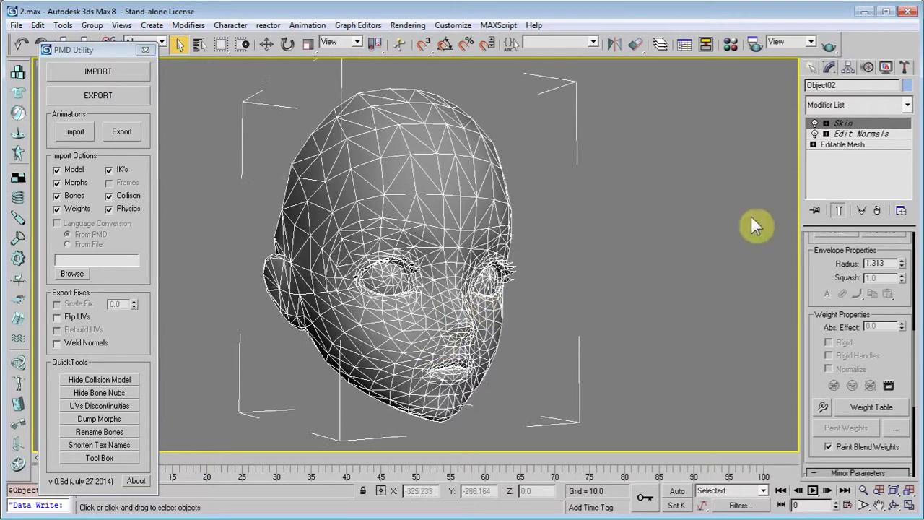
left_click(907, 106)
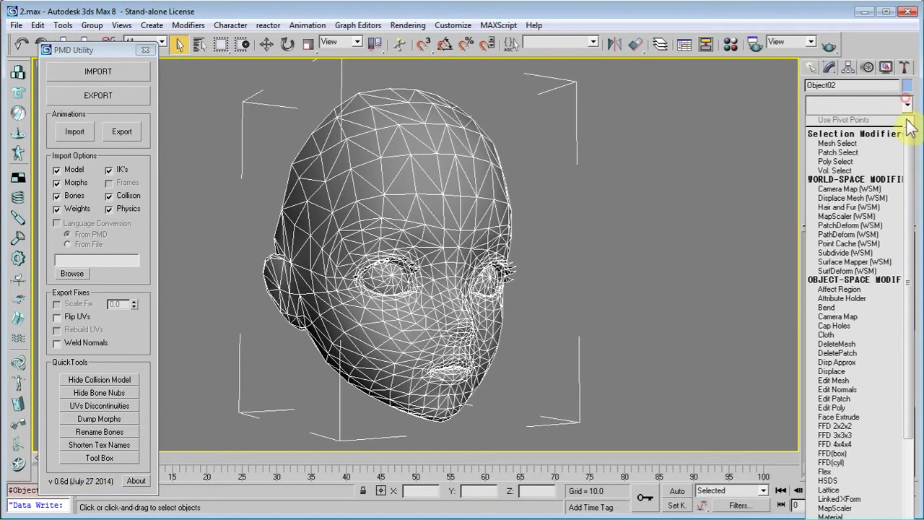
left_click_drag(907, 126, 908, 301)
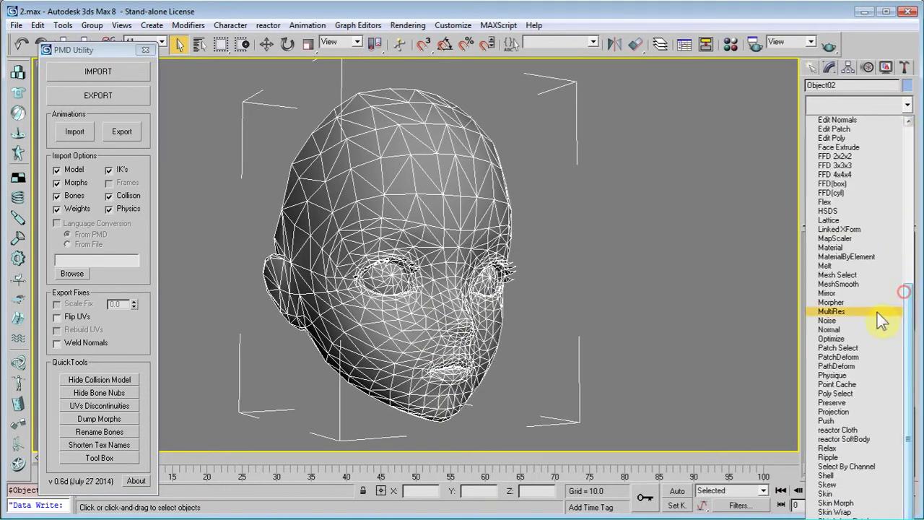
left_click(874, 305)
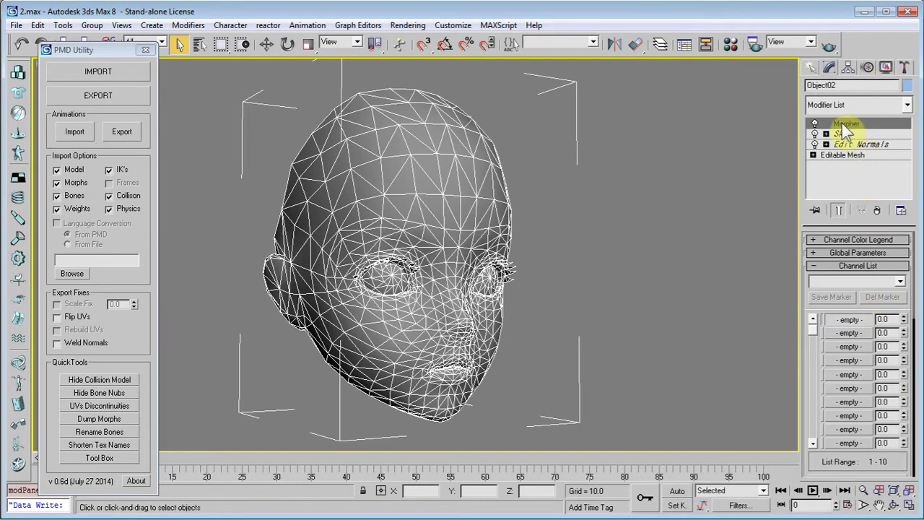
left_click_drag(844, 125, 855, 159)
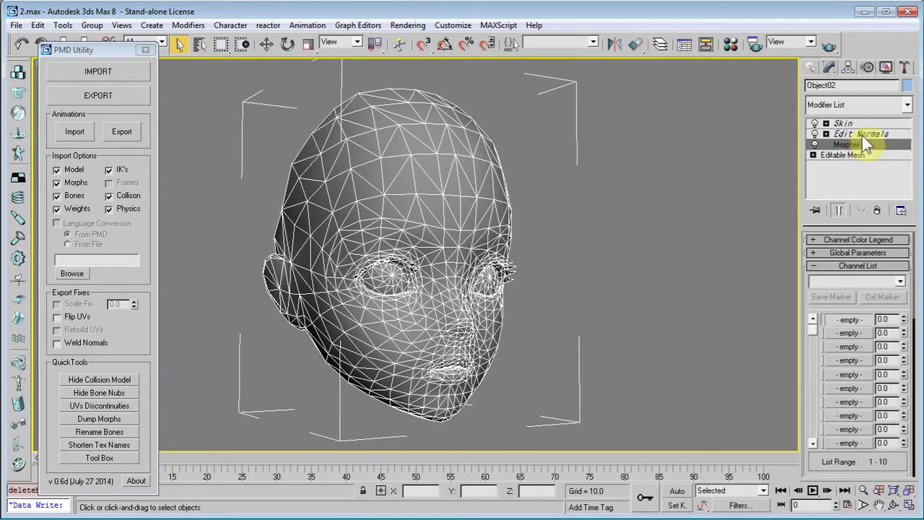
Unhide all objects and select the body and face meshes together to examine the modifiers they share.
right_click(735, 235)
left_click(678, 209)
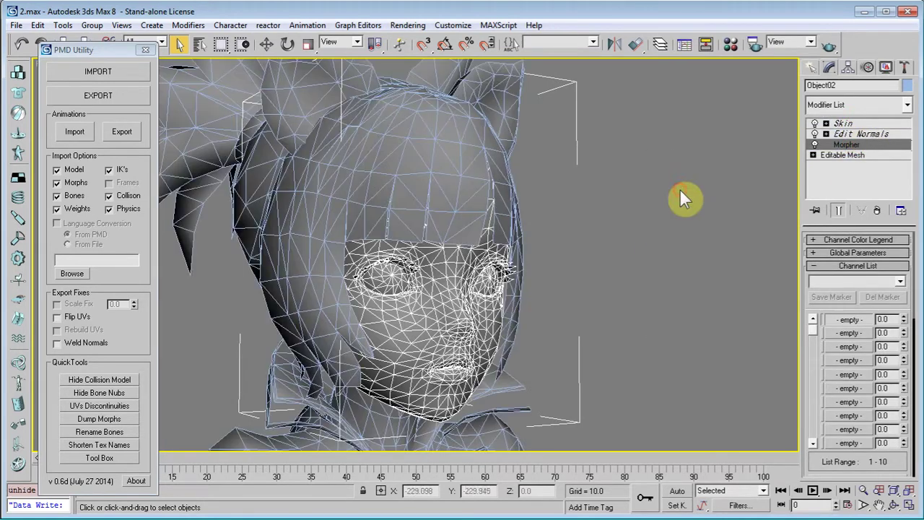
left_click(484, 162)
left_click(534, 189)
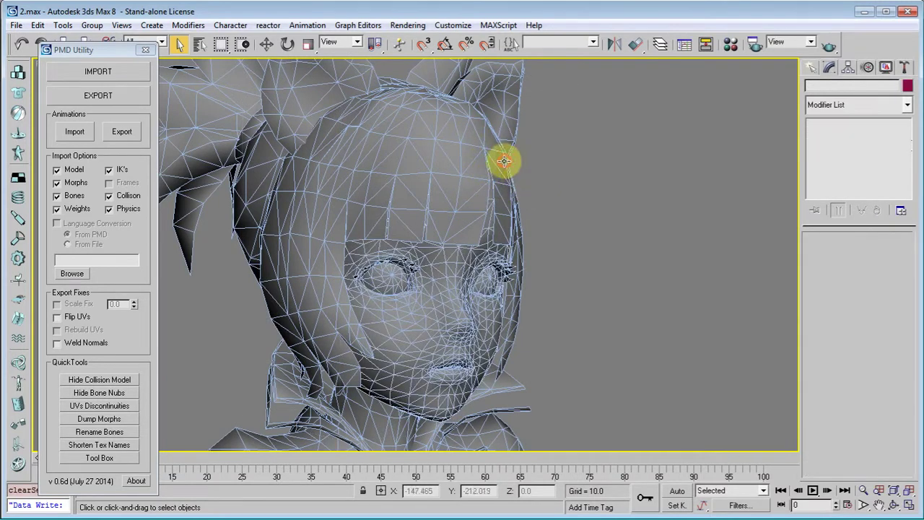
left_click(504, 161)
left_click(467, 299, "ctrl")
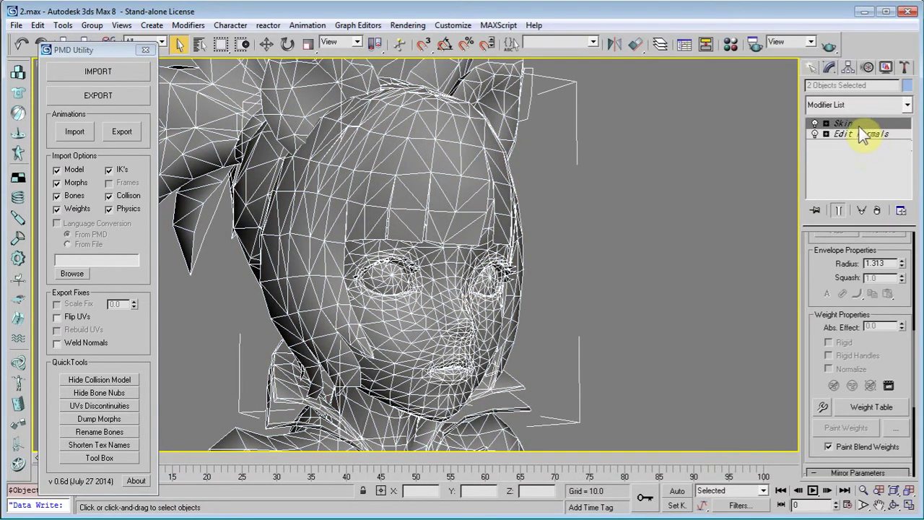
Move the face's Morpher between Skin and Edit Normals, and select both meshes to examine their shared modifier stack.
left_click(654, 245)
left_click(441, 309)
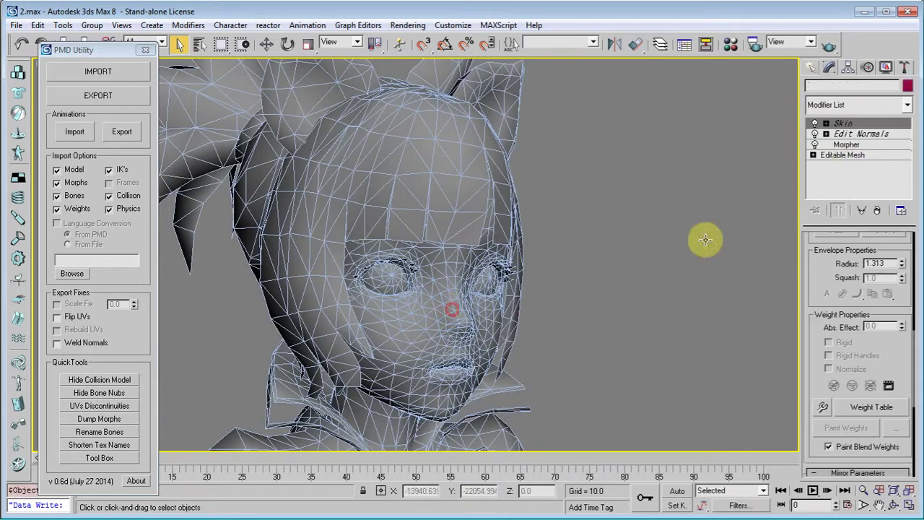
left_click_drag(845, 146, 845, 136)
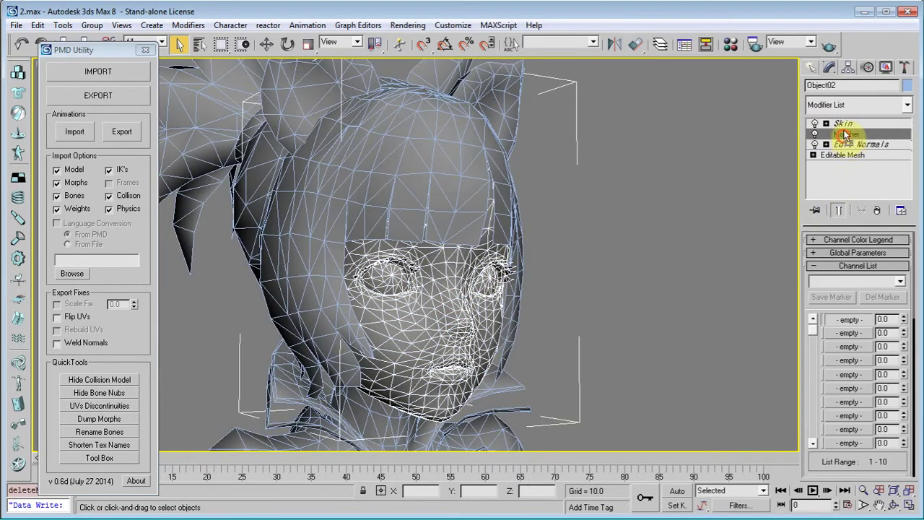
left_click(504, 210)
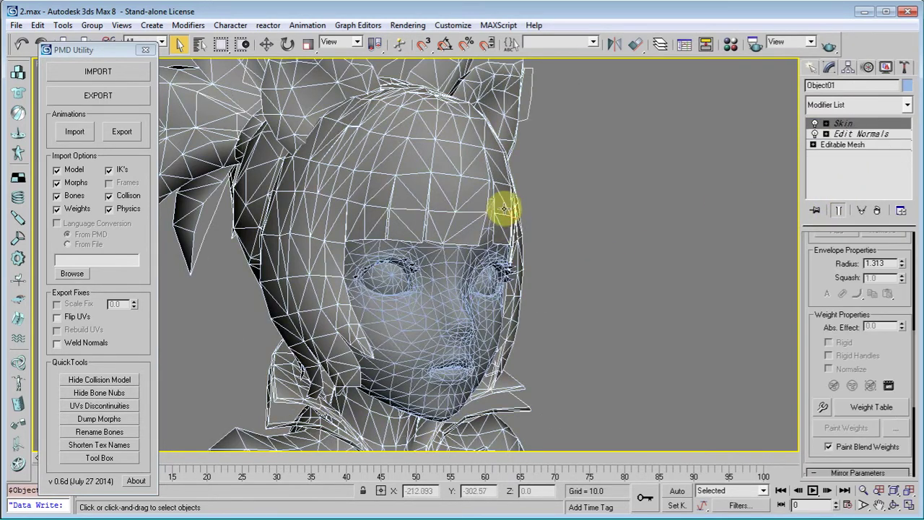
left_click(505, 278, "ctrl")
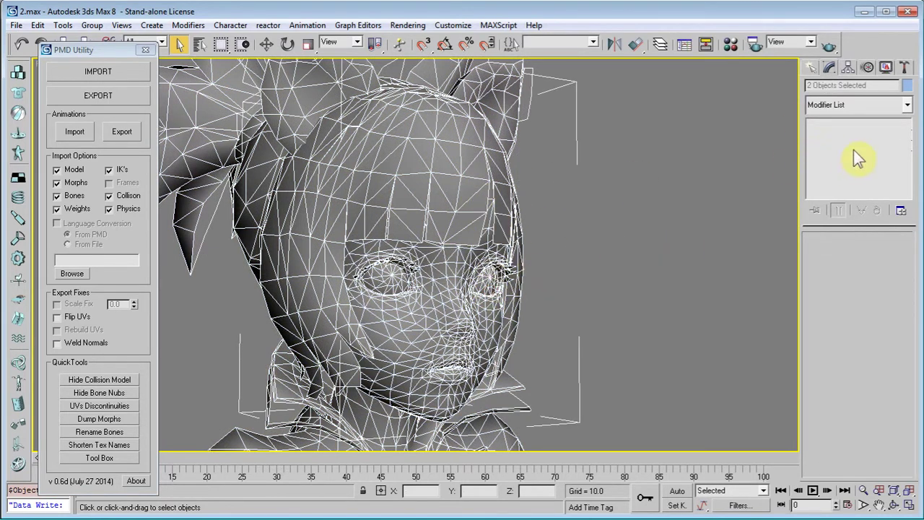
Put the face mesh's Morpher back directly above Editable Mesh and hide every object except the face.
left_click(370, 325)
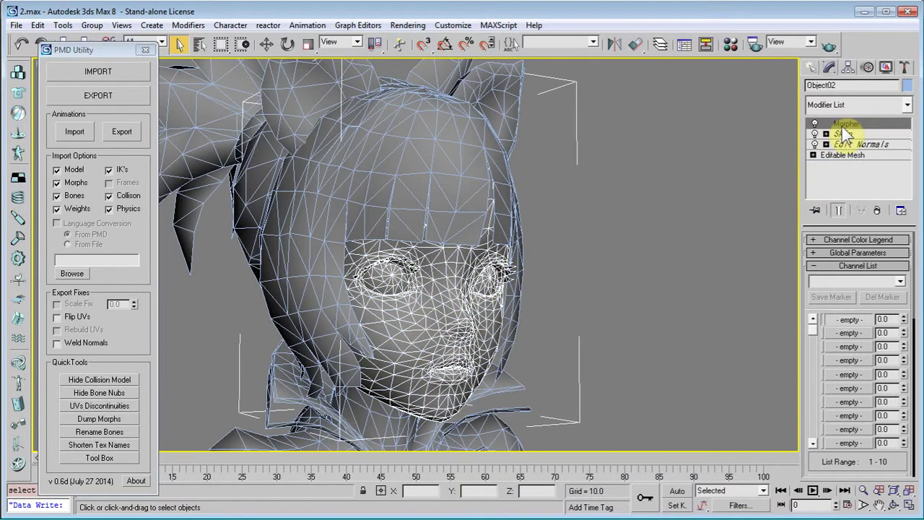
left_click_drag(846, 133, 845, 160)
right_click(566, 311)
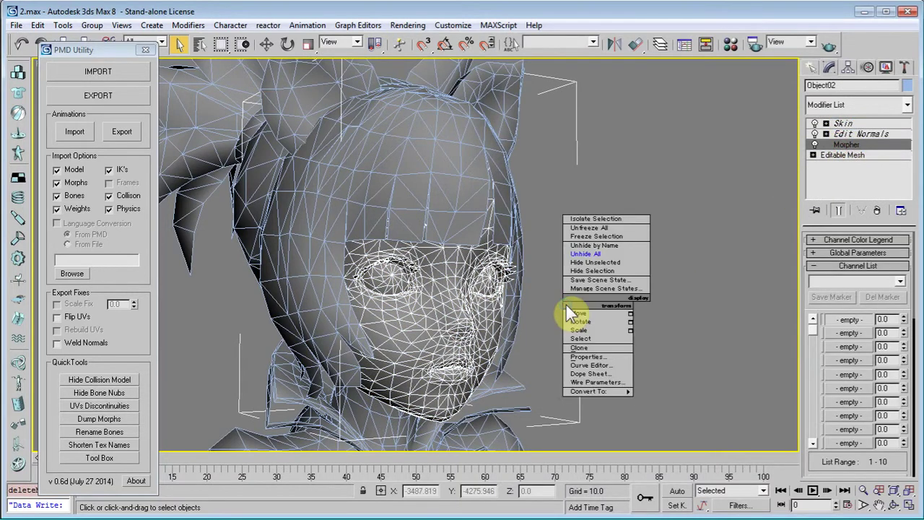
left_click(599, 262)
middle_click_drag(489, 272, 522, 281)
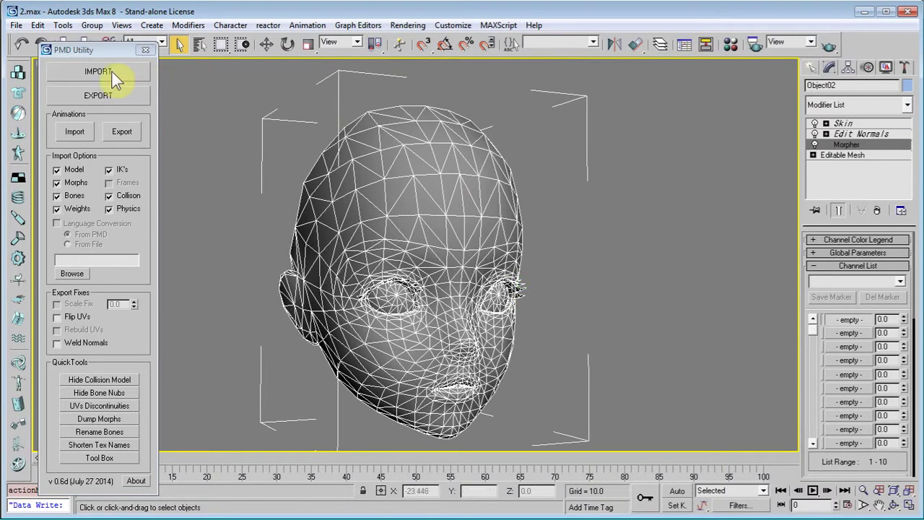
left_click_drag(78, 54, 66, 33)
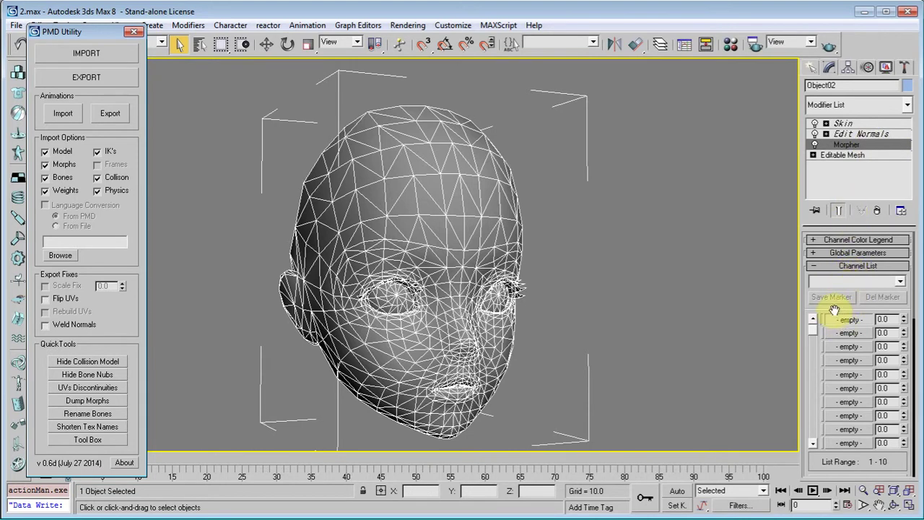
middle_click_drag(513, 249, 476, 233)
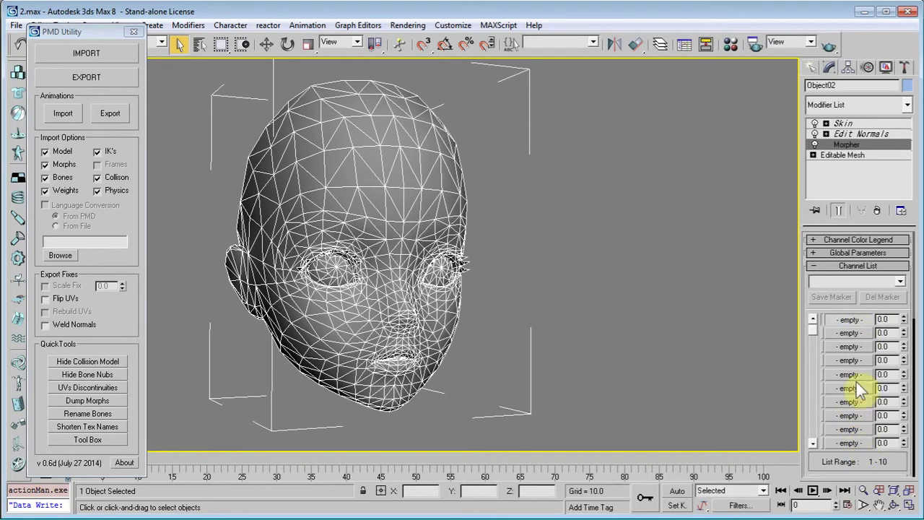
Clone the face mesh about 34.35 units along the X axis as a single independent copy named blink.
scroll(660, 316, "down", 10)
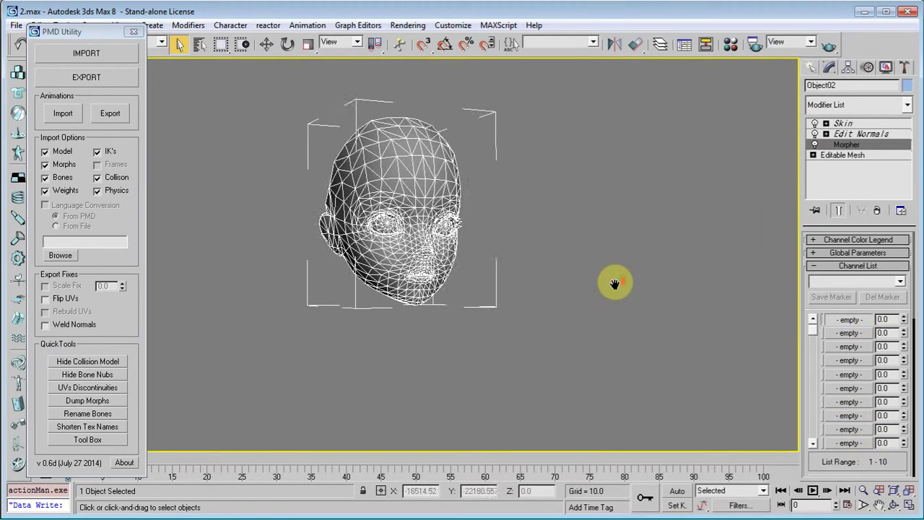
middle_click_drag(598, 264, 576, 265, "alt")
middle_click_drag(576, 266, 598, 180)
left_click(269, 42)
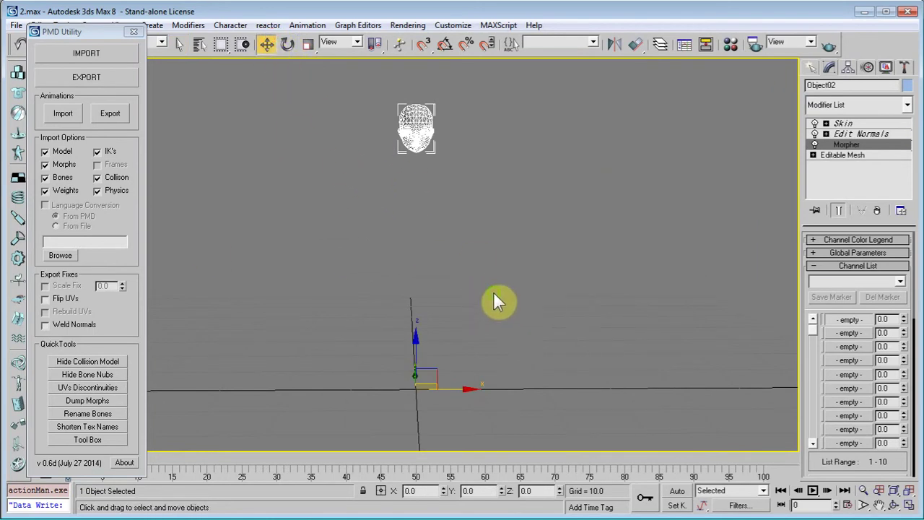
middle_click_drag(492, 291, 478, 294)
scroll(477, 288, "down", 3)
scroll(400, 273, "up", 3)
middle_click_drag(449, 357, 440, 357)
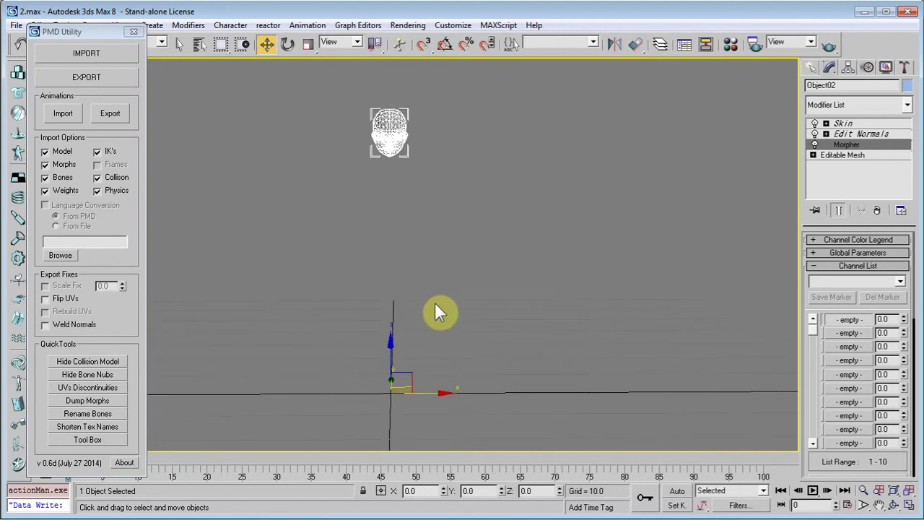
left_click(431, 392, "shift")
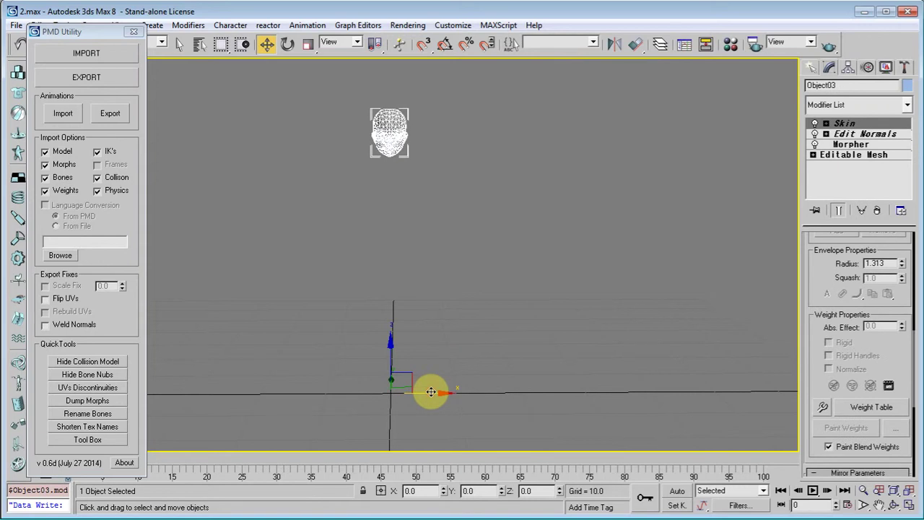
left_click_drag(431, 392, 653, 402, "shift")
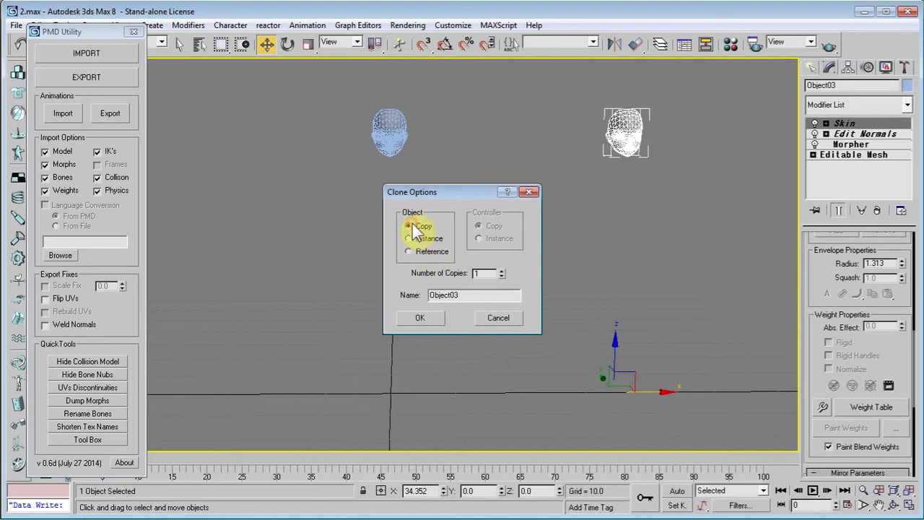
double_click(466, 296)
type("blink")
left_click(416, 321)
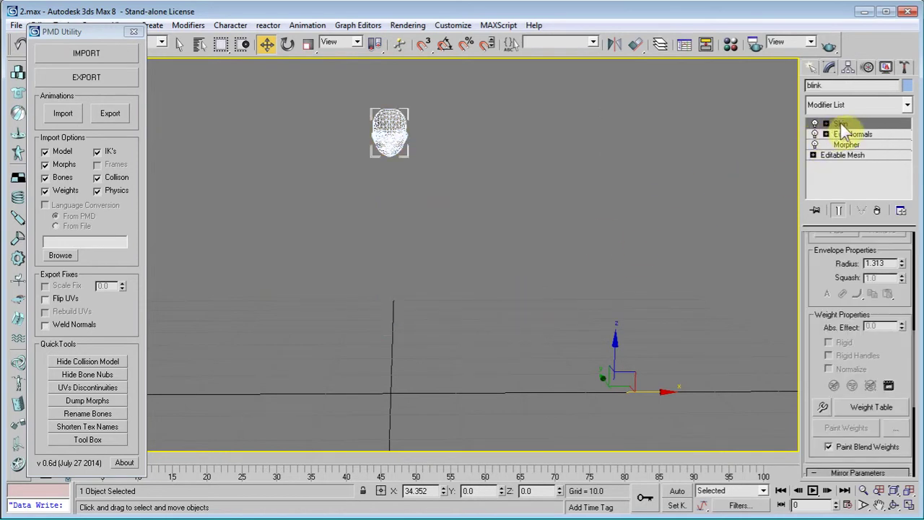
Remove the Skin, Edit Normals and Morpher modifiers from the blink copy so only its Editable Mesh is left.
middle_click_drag(590, 178, 616, 298)
scroll(616, 299, "up", 6)
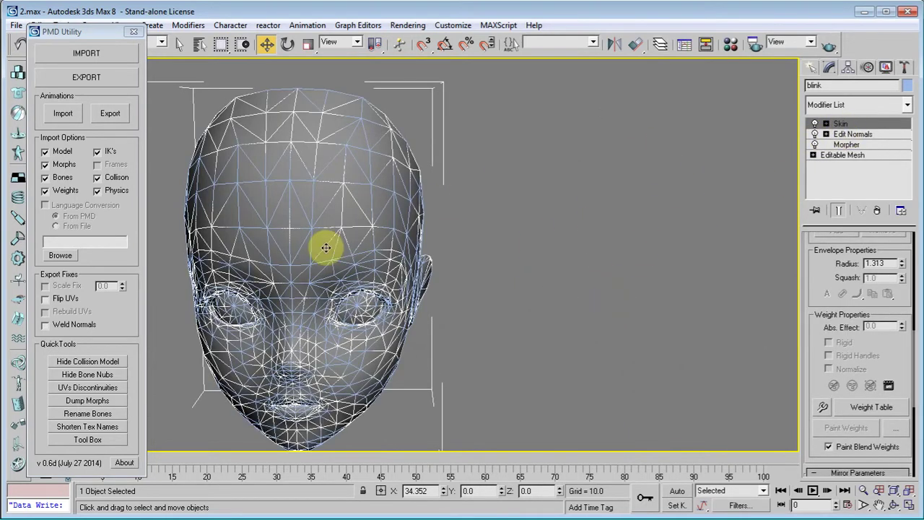
scroll(320, 258, "down", 6)
middle_click_drag(259, 213, 209, 181)
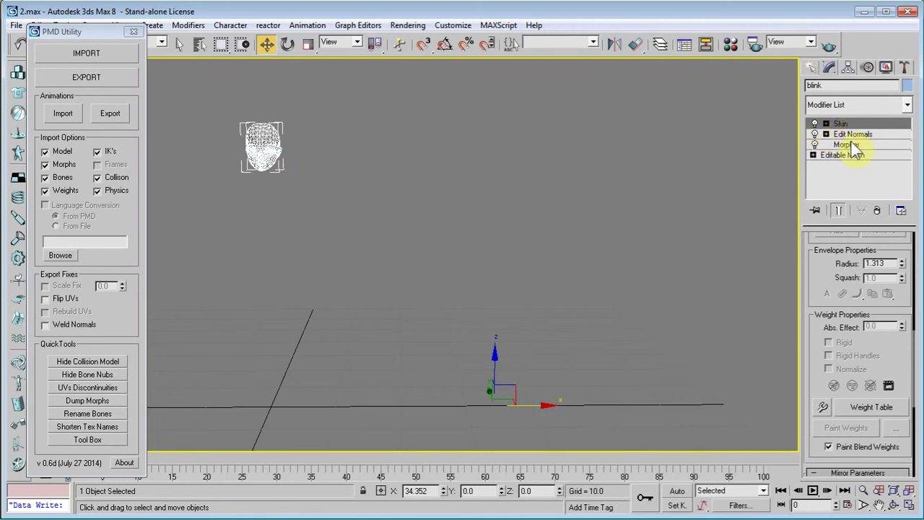
left_click(876, 212)
left_click(877, 211)
left_click(877, 211)
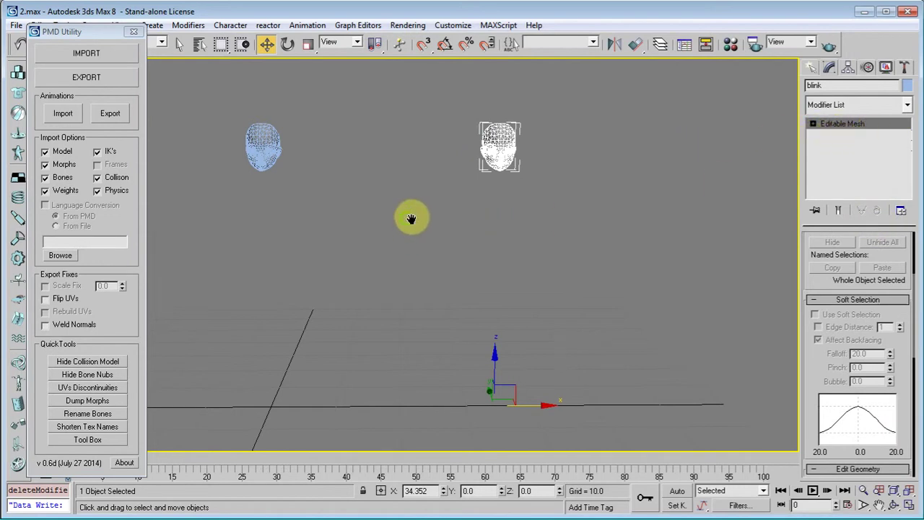
Clone the blink mesh as an independent copy named open mouth.
middle_click_drag(412, 216, 526, 256)
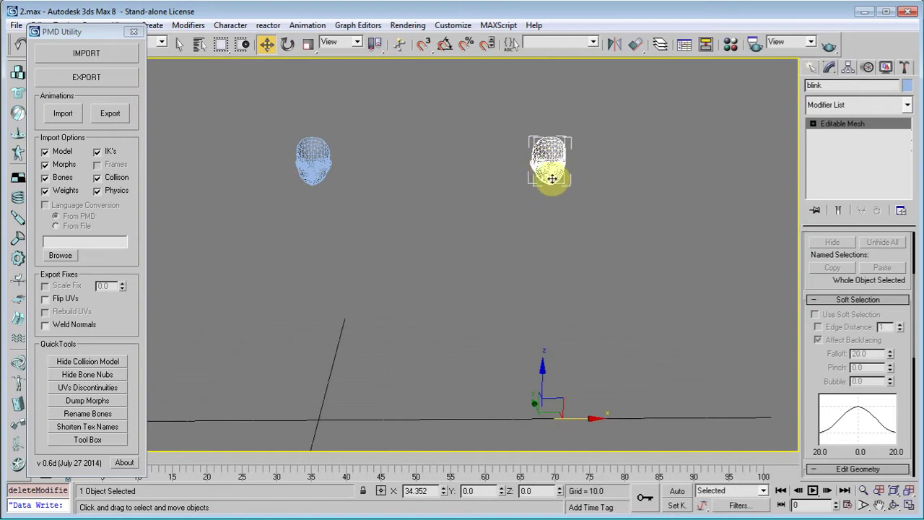
left_click(815, 127)
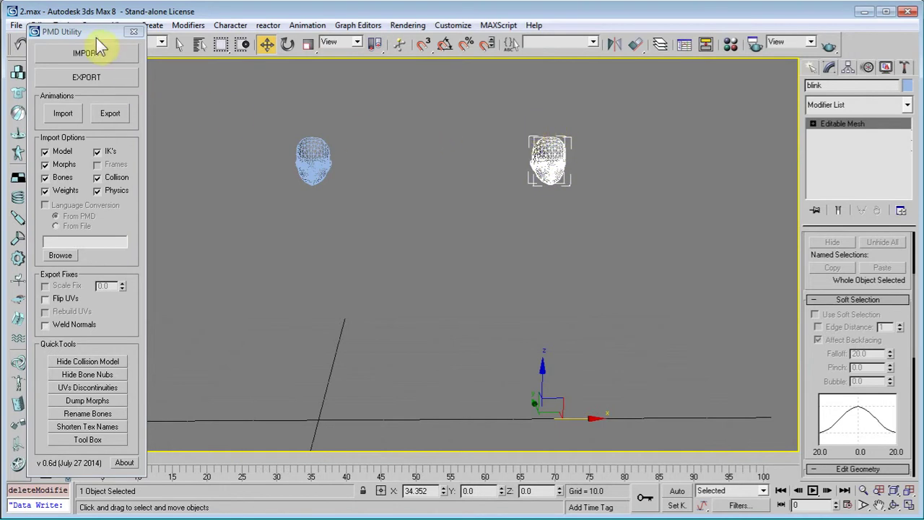
left_click_drag(90, 31, 92, 57)
left_click(38, 25)
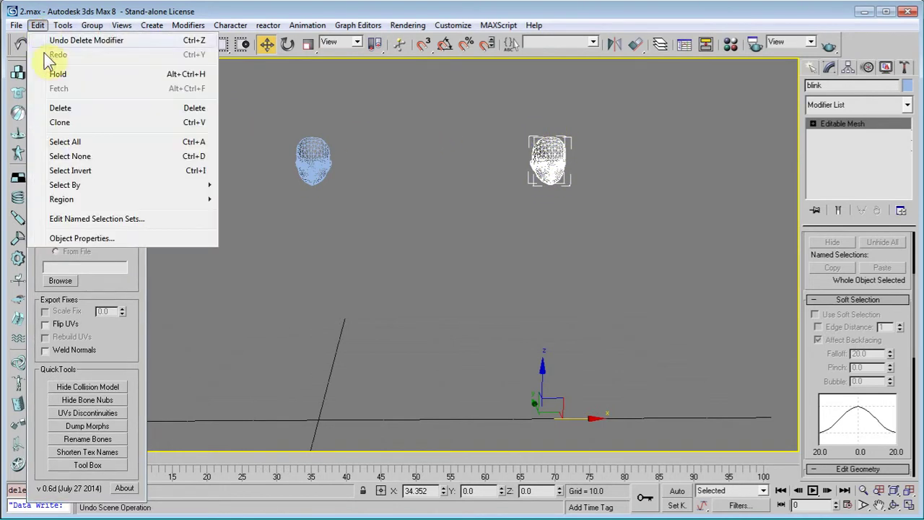
left_click(56, 120)
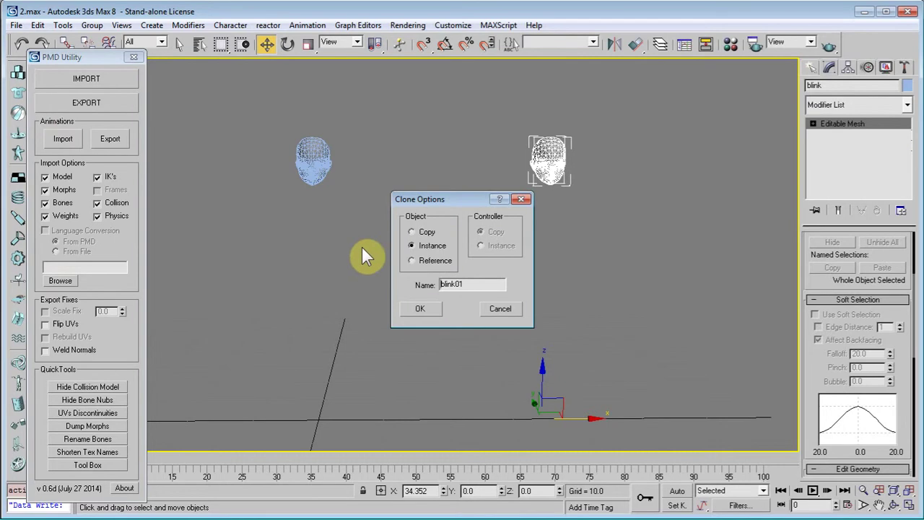
left_click(422, 233)
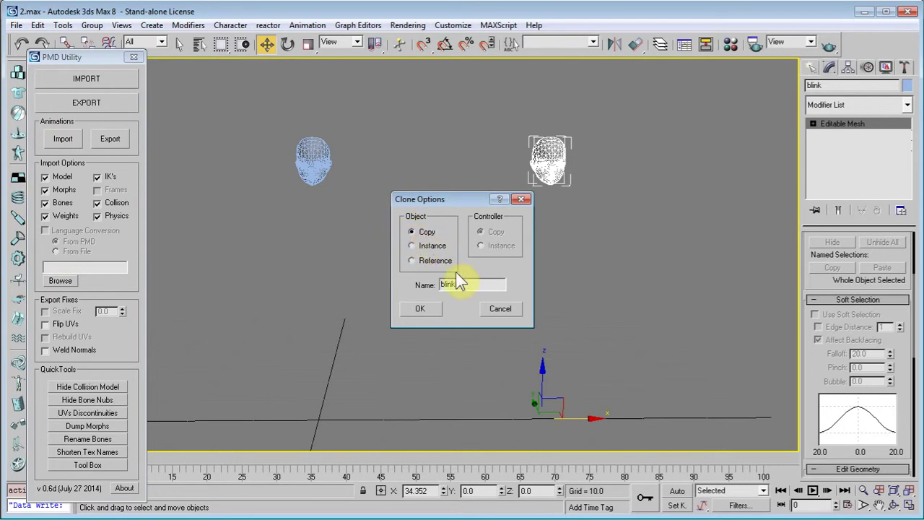
left_click_drag(467, 283, 417, 287)
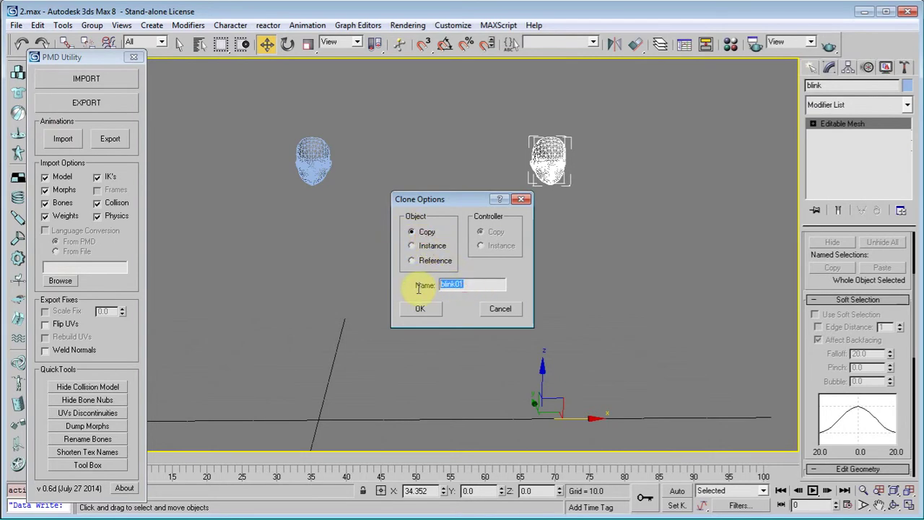
type("open mouth")
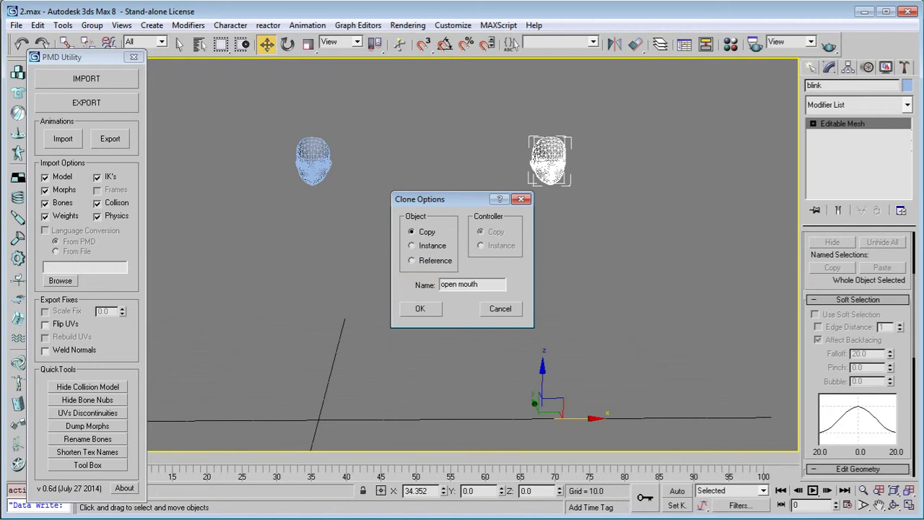
left_click(419, 308)
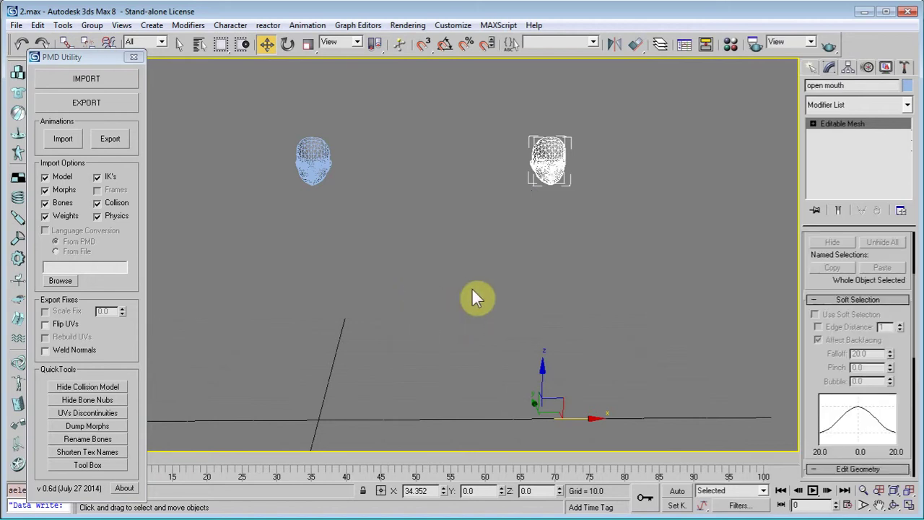
Line up the two copies beside the original face along X, with blink at about 7.36 and open mouth at about 15.78.
middle_click_drag(554, 275, 477, 256)
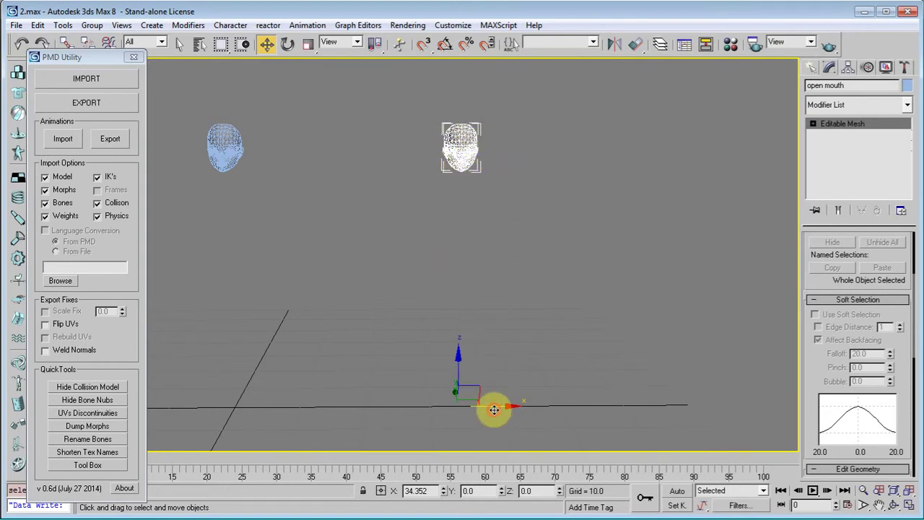
left_click_drag(493, 409, 653, 407, "shift")
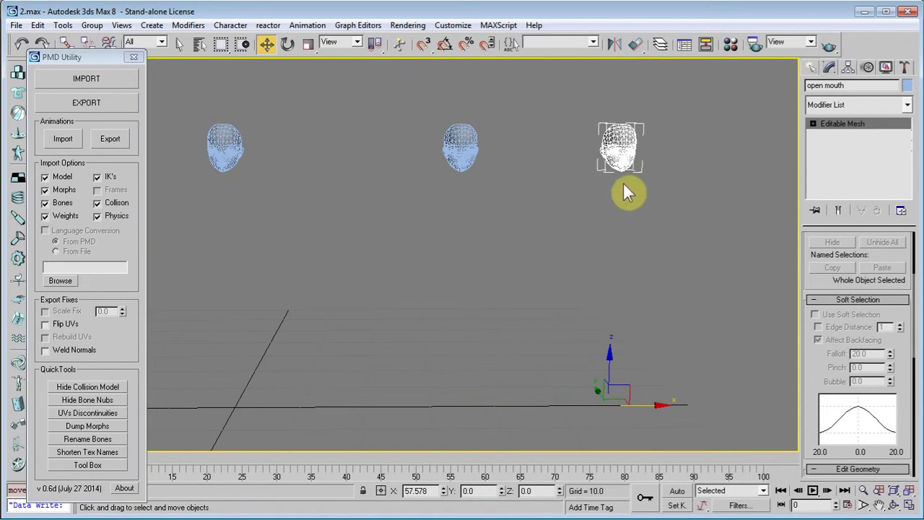
left_click_drag(630, 165, 529, 165)
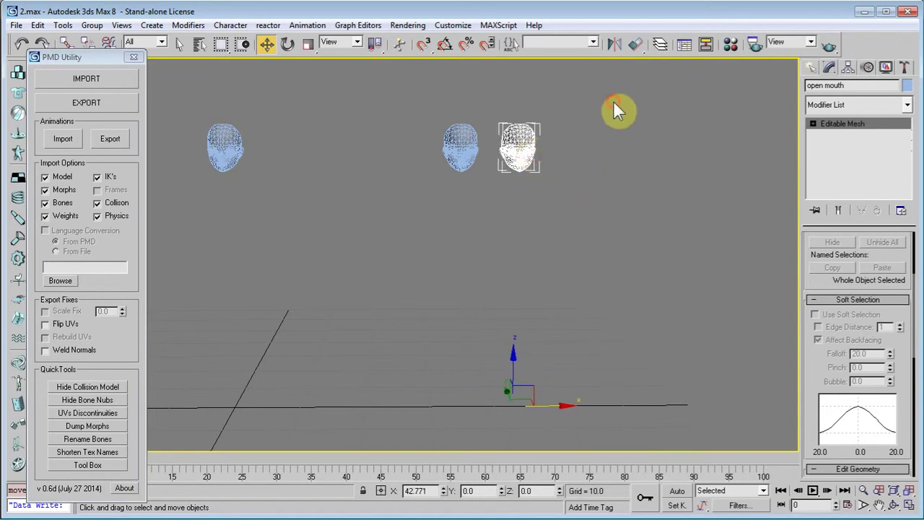
left_click_drag(613, 100, 476, 187)
left_click_drag(531, 149, 347, 149)
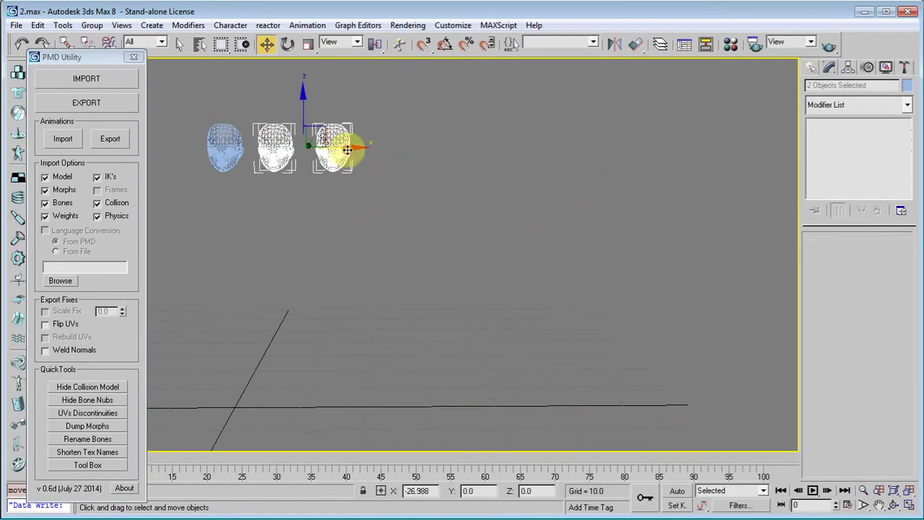
Select the original face, blink and open mouth heads one by one to compare their names and modifier stacks.
middle_click_drag(333, 190, 448, 240)
scroll(482, 348, "up", 8)
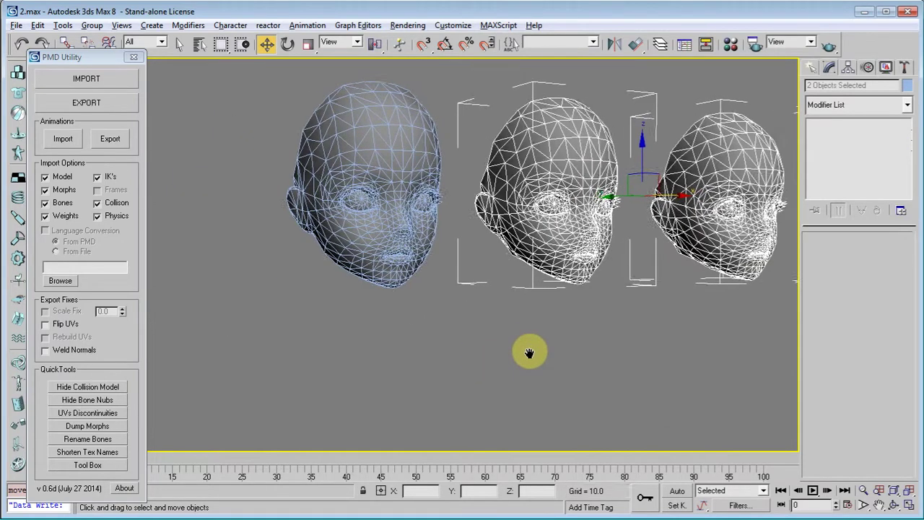
left_click(397, 259)
middle_click_drag(412, 297, 416, 303)
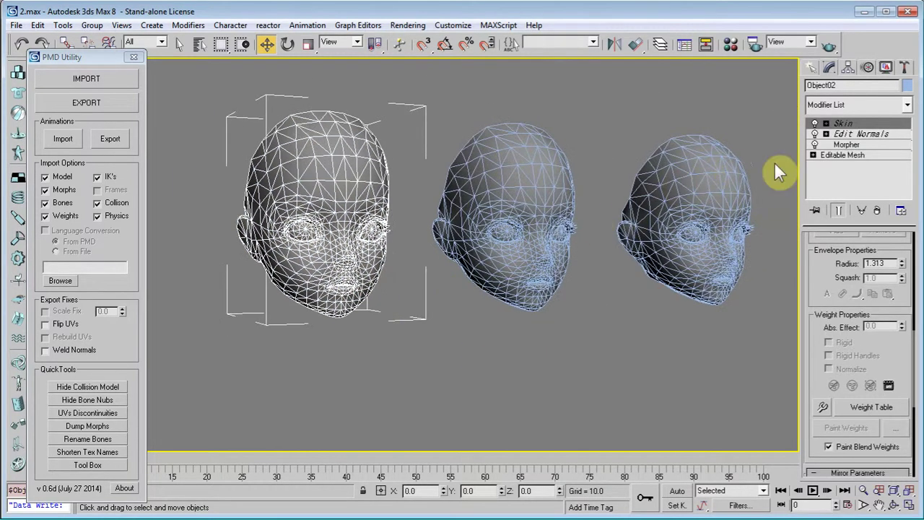
left_click(575, 194)
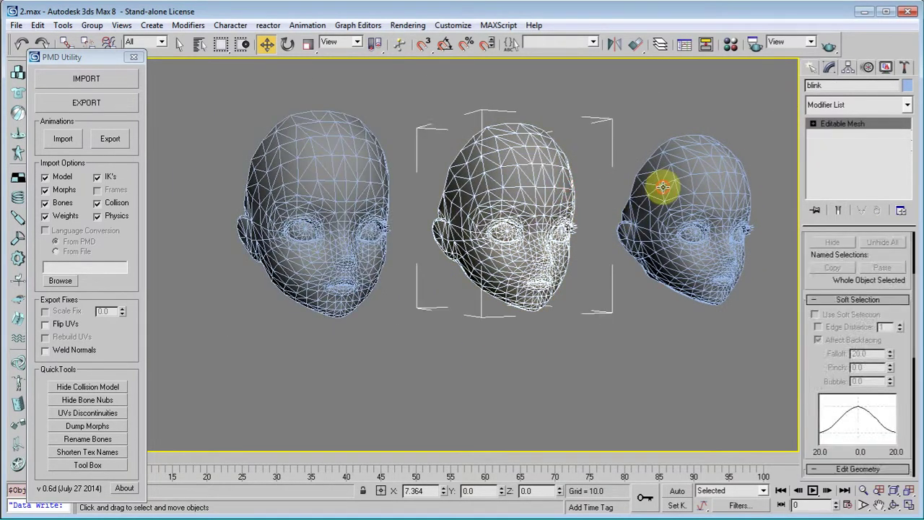
left_click(660, 186)
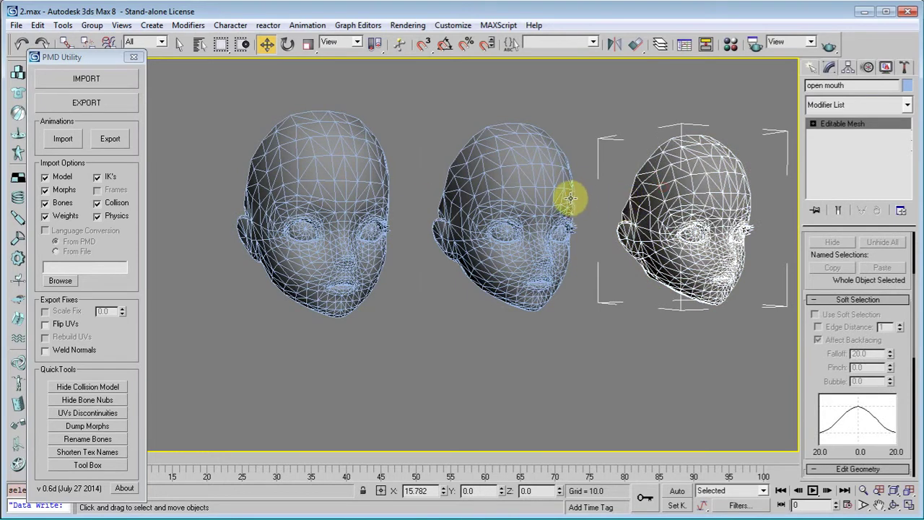
Select the blink head in the front view and enter vertex editing on its Editable Mesh.
key("f")
left_click(454, 224)
scroll(461, 222, "up", 3)
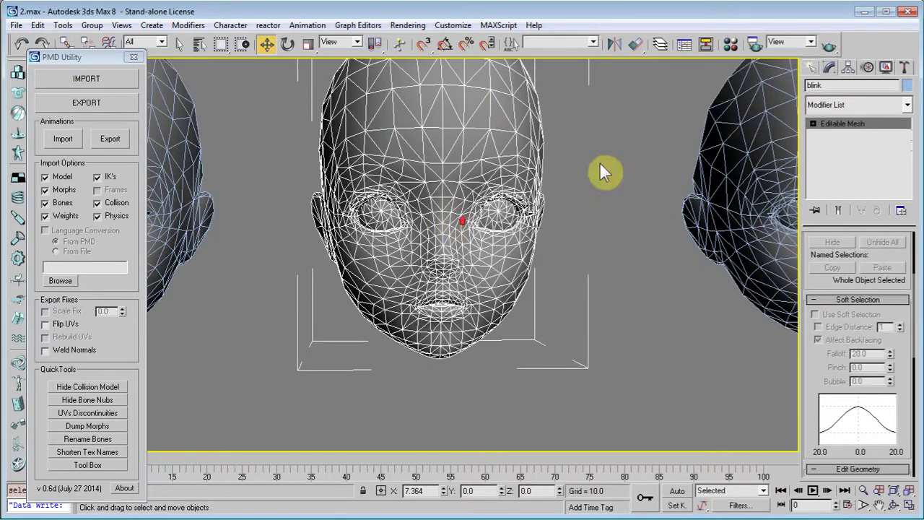
scroll(443, 234, "up", 4)
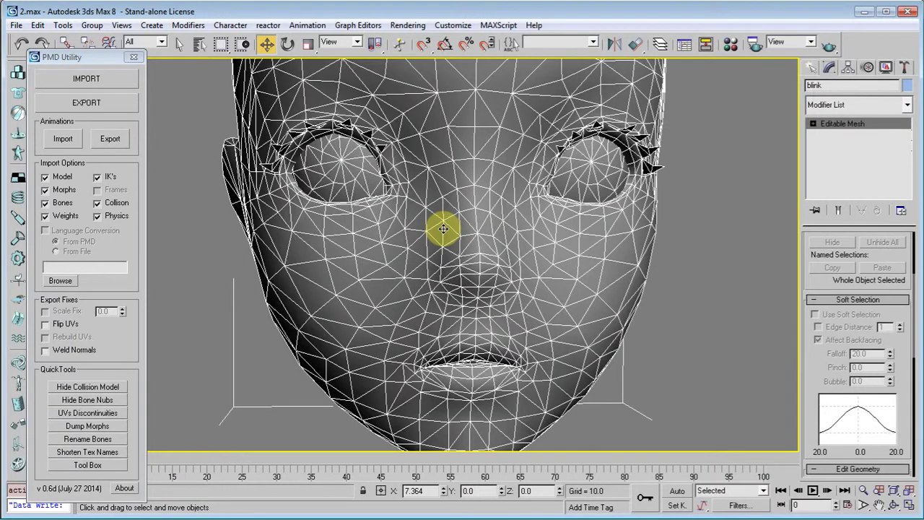
left_click(817, 124)
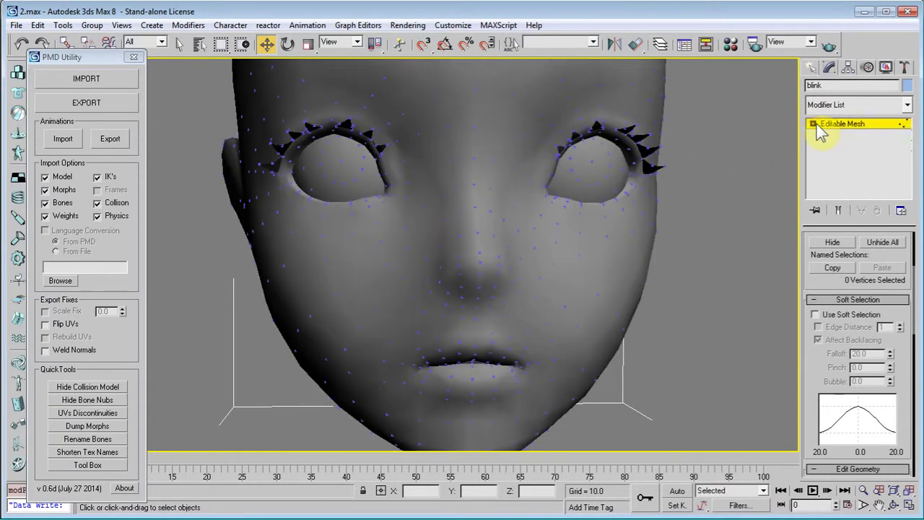
left_click(813, 124)
Try to lower a single vertex at the middle of the blink head's upper eyelid, with edged faces displayed.
scroll(516, 178, "up", 5)
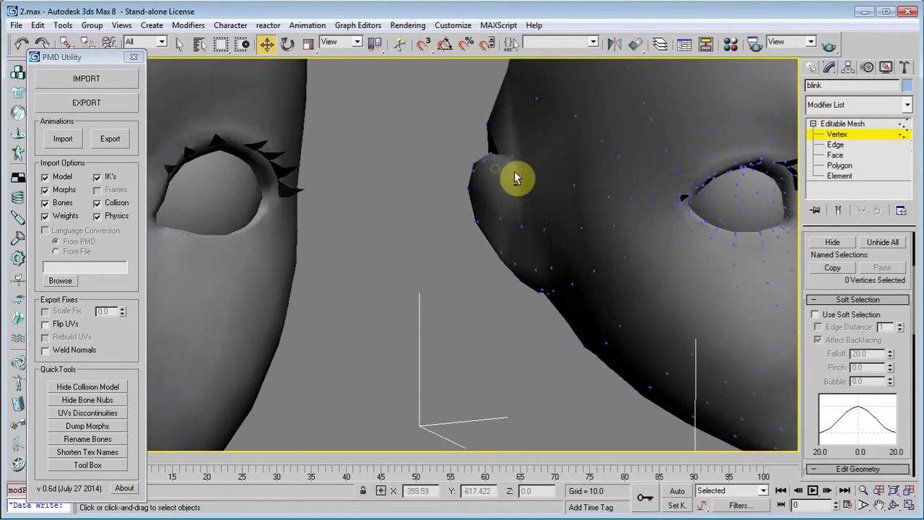
scroll(360, 175, "down", 5)
scroll(410, 231, "up", 5)
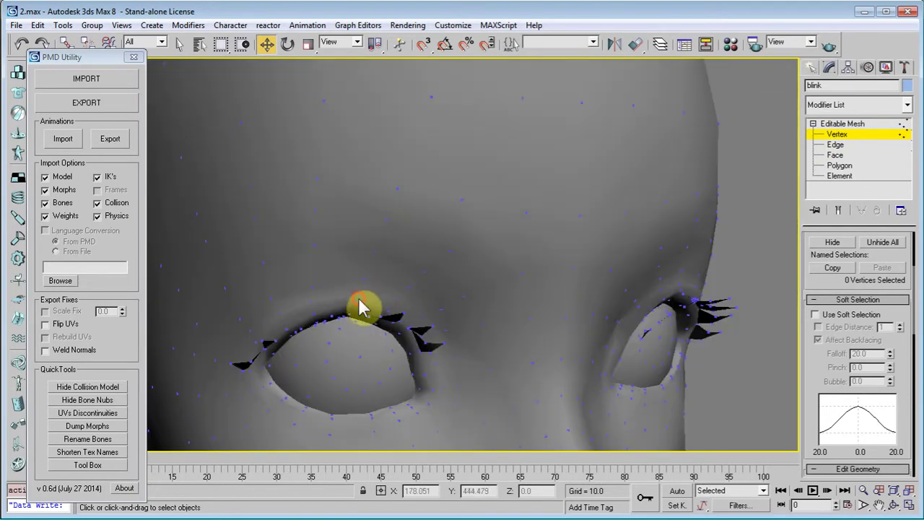
left_click_drag(361, 307, 350, 322)
middle_click_drag(431, 344, 523, 254, "alt")
key("F4")
scroll(495, 316, "up", 3)
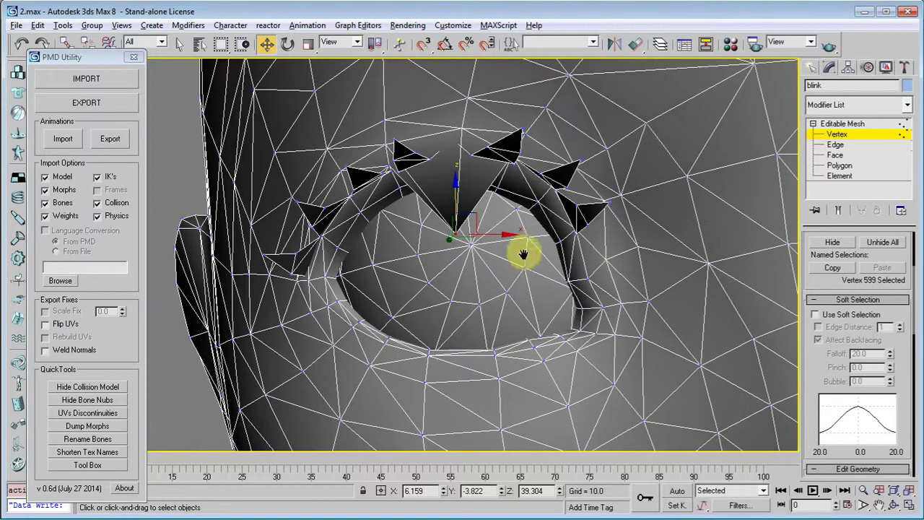
key("ctrl+z")
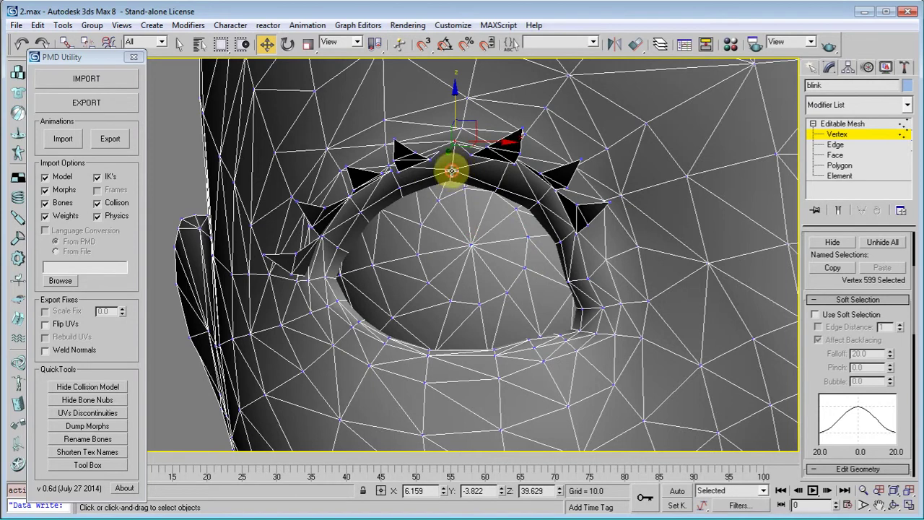
Try to pull the middle upper-eyelid vertices down one at a time, and undo all of these moves.
left_click_drag(451, 171, 451, 210)
left_click_drag(454, 151, 455, 171)
key("ctrl+z")
middle_click_drag(476, 135, 460, 178, "alt")
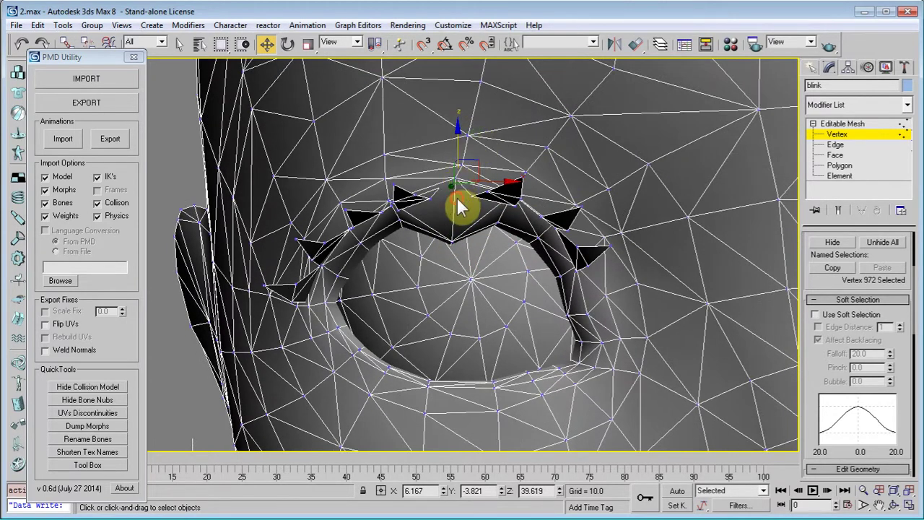
left_click(458, 198)
left_click_drag(455, 178, 451, 229)
middle_click_drag(551, 270, 548, 267, "alt")
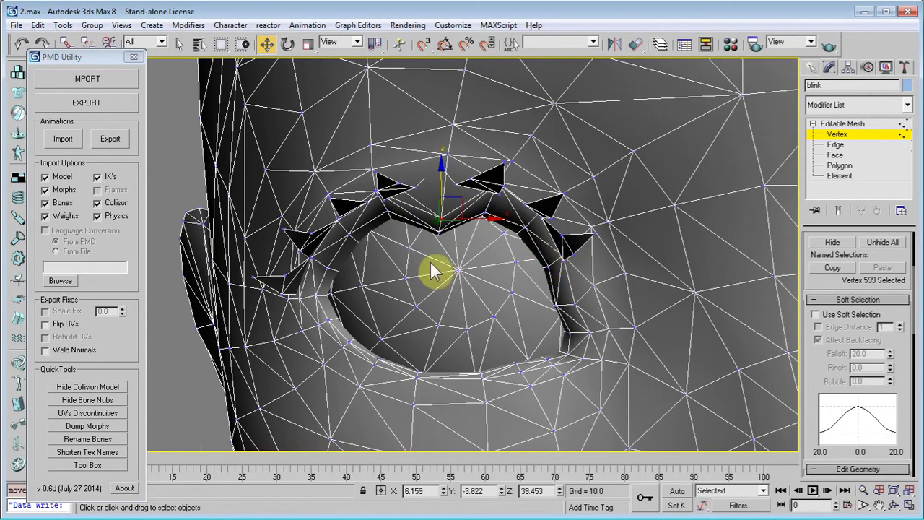
key("ctrl+z")
key("ctrl+z")
key("ctrl+z")
key("ctrl+z")
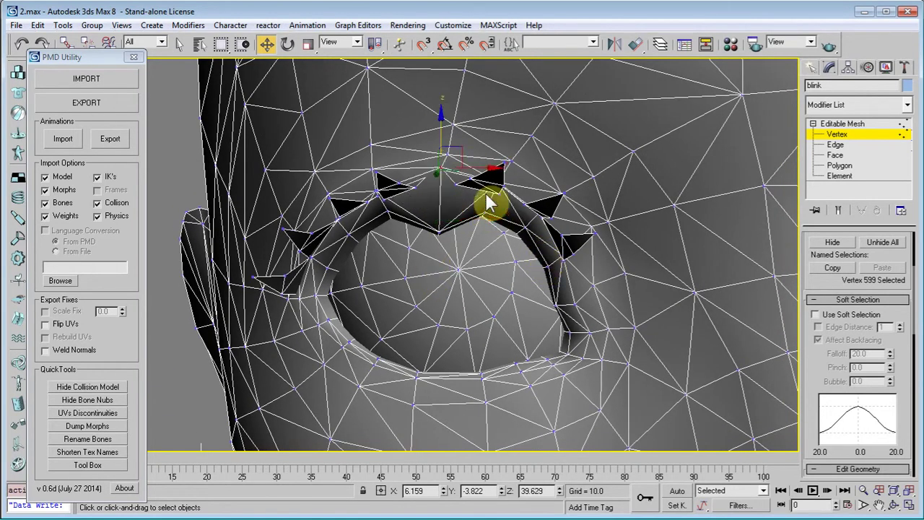
key("ctrl+z")
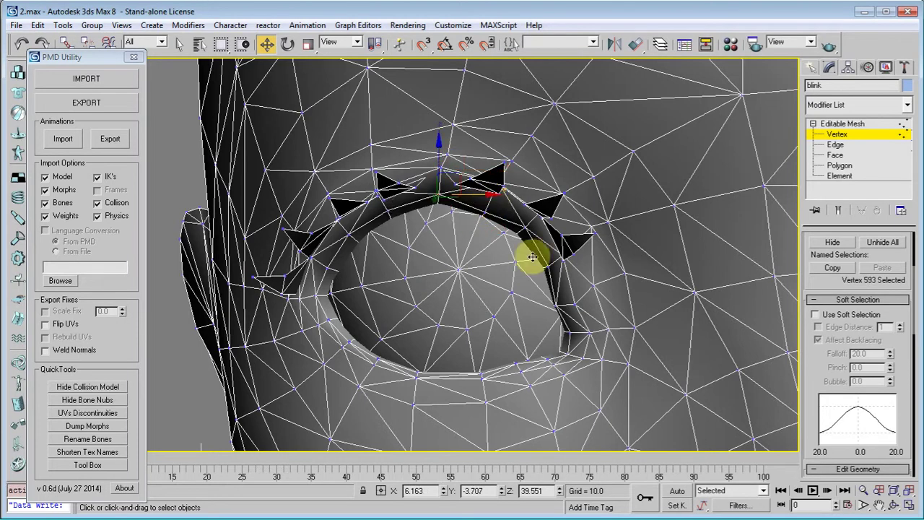
Enable Soft Selection, select the middle vertex of the upper eyelid, and set the falloff to 1.4.
left_click(839, 318)
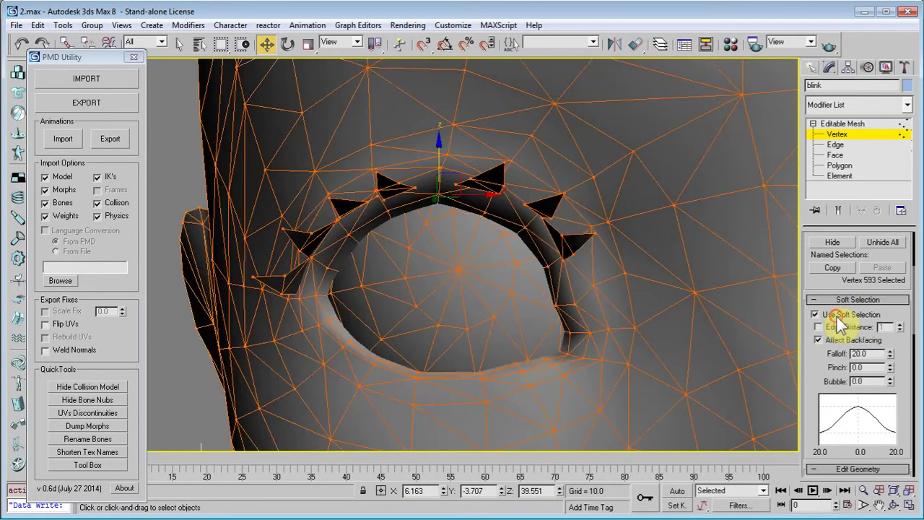
left_click(517, 272)
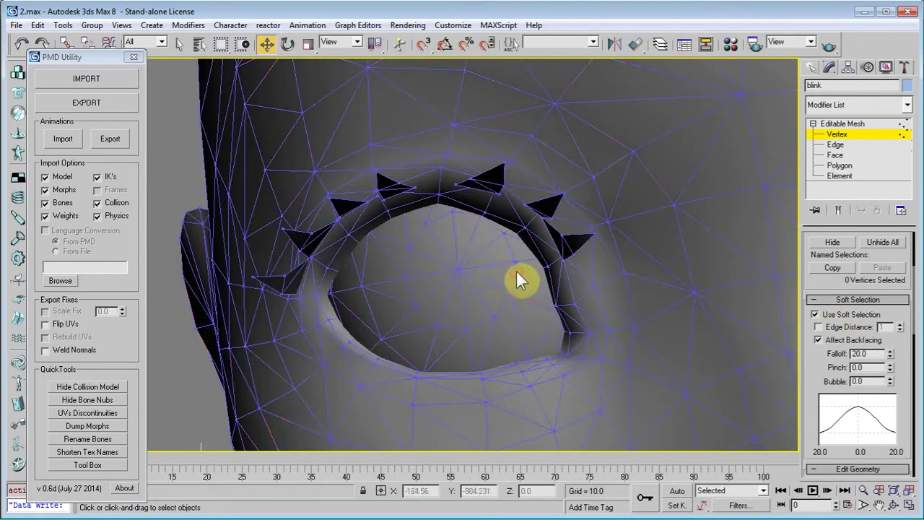
left_click(440, 174)
scroll(505, 227, "down", 10)
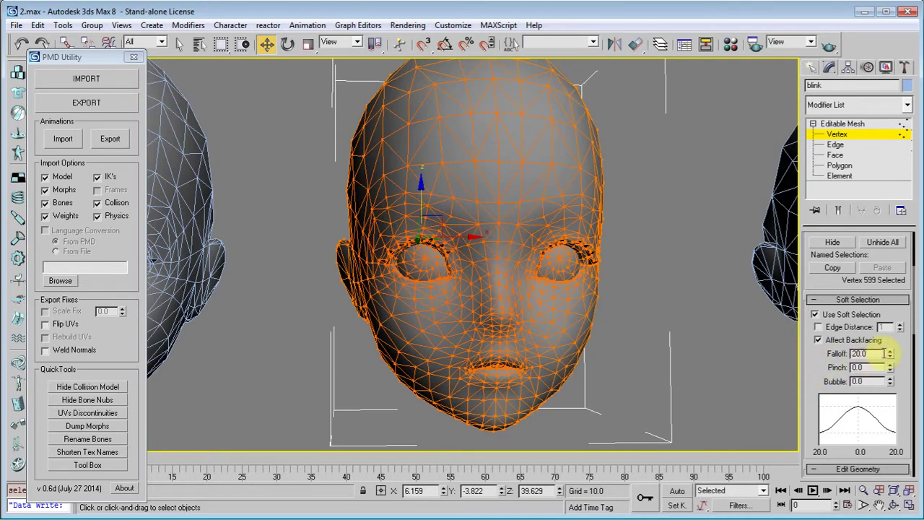
left_click_drag(886, 353, 878, 427)
scroll(534, 339, "up", 3)
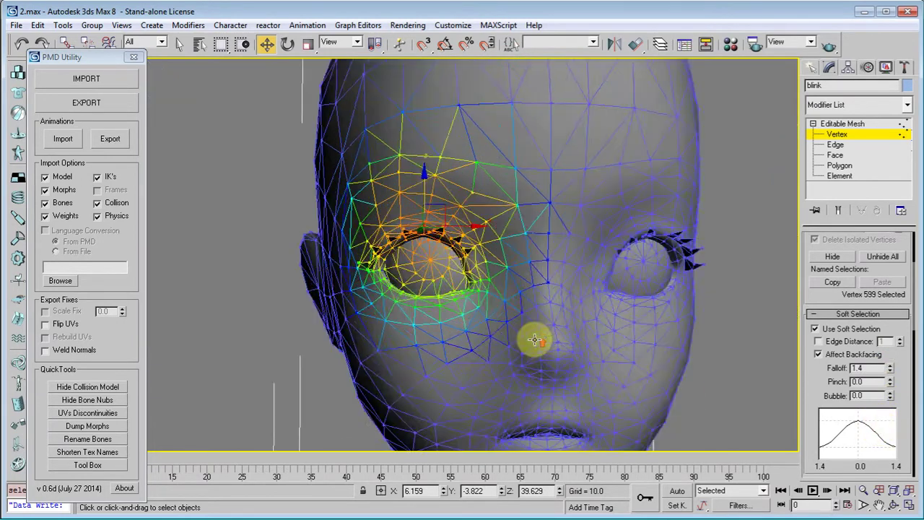
middle_click_drag(537, 340, 610, 350, "alt")
scroll(610, 350, "up", 2)
middle_click_drag(501, 315, 489, 300, "alt")
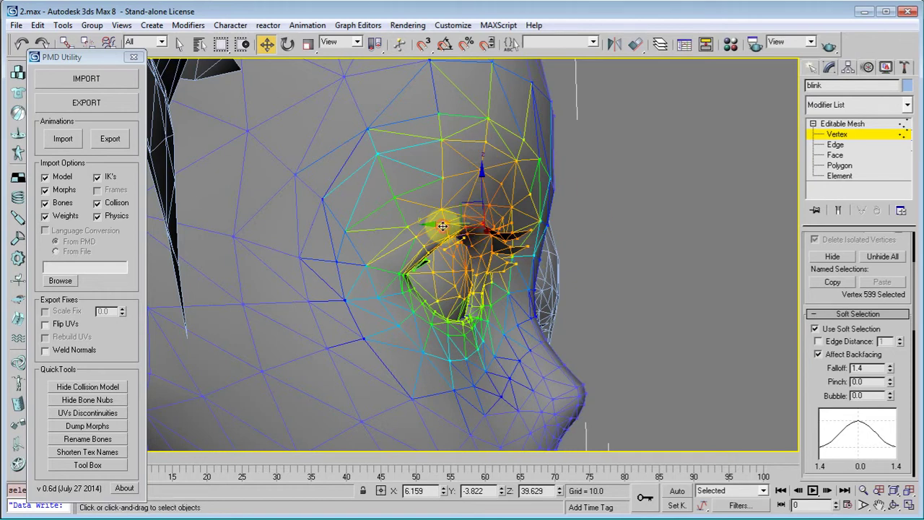
Try to pull the softly selected upper-eyelid vertex forward out of the face, and undo the move.
left_click_drag(442, 226, 634, 225)
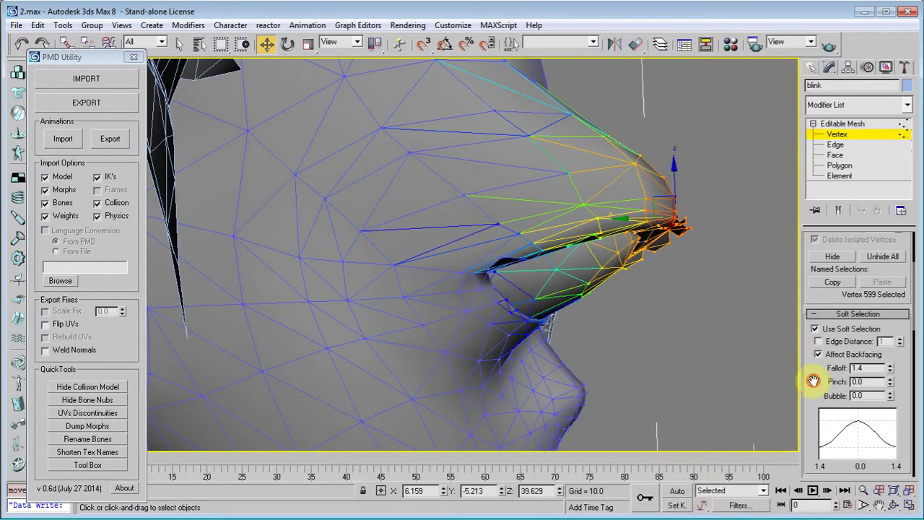
left_click_drag(812, 381, 824, 295)
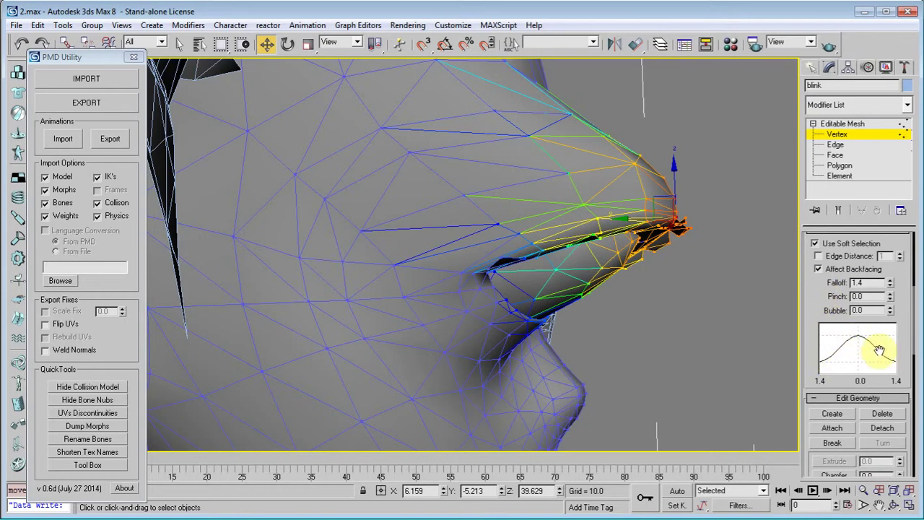
left_click(20, 43)
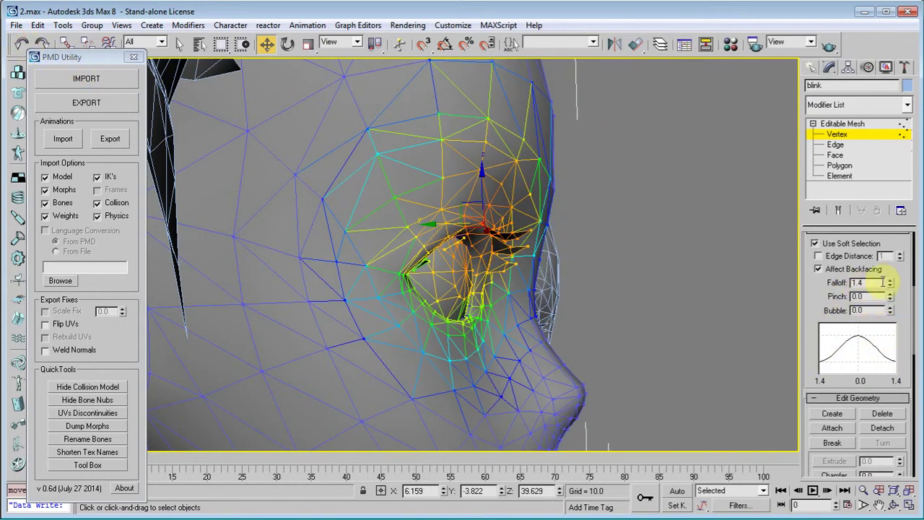
Set the falloff to 1.092 and the bubble to -0.62, test them by pulling the eyelid forward, and undo the pull.
left_click_drag(891, 289, 885, 349)
middle_click_drag(500, 231, 521, 248)
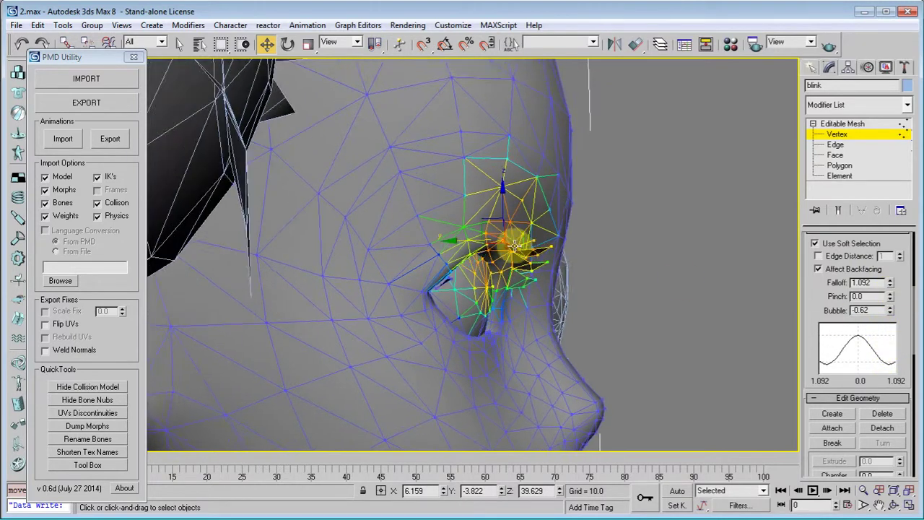
scroll(495, 244, "up", 1)
scroll(494, 242, "down", 1)
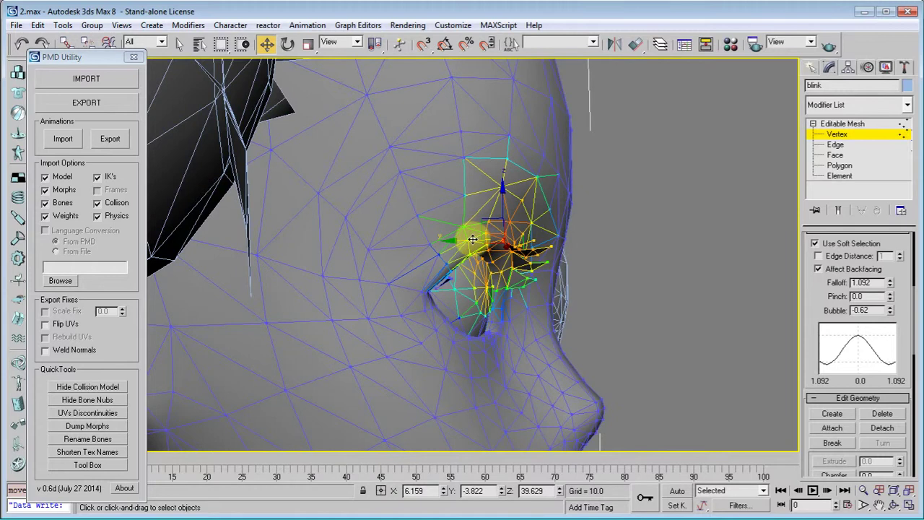
left_click_drag(472, 239, 682, 238)
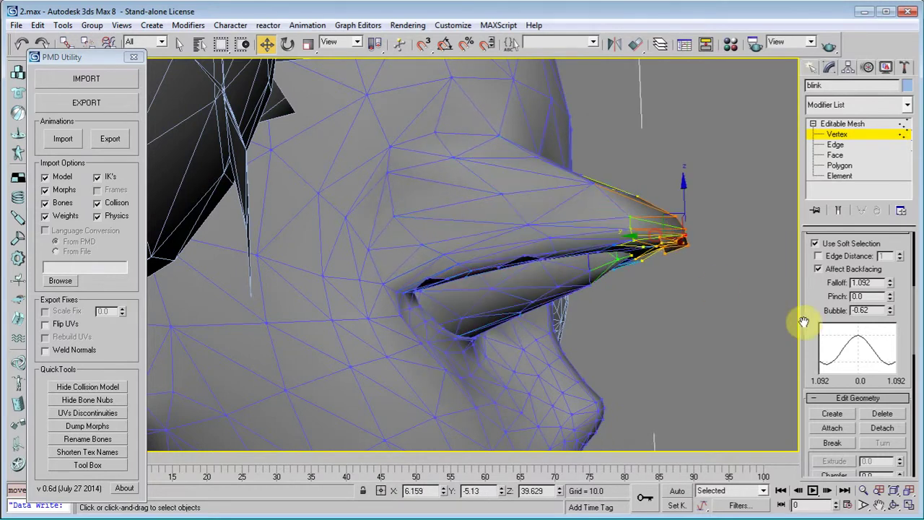
key("ctrl+z")
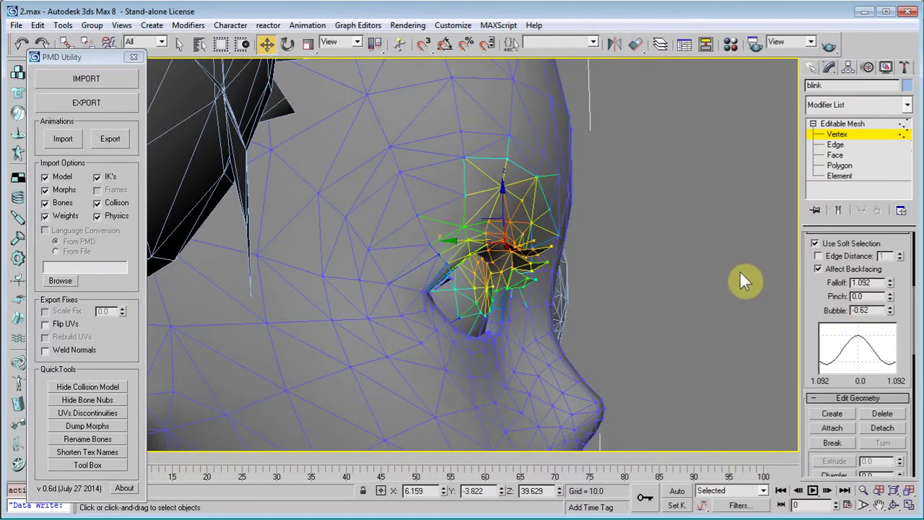
Enable Edge Distance for the eyelid's soft selection and set it to 272.
middle_click_drag(727, 290, 565, 340, "alt")
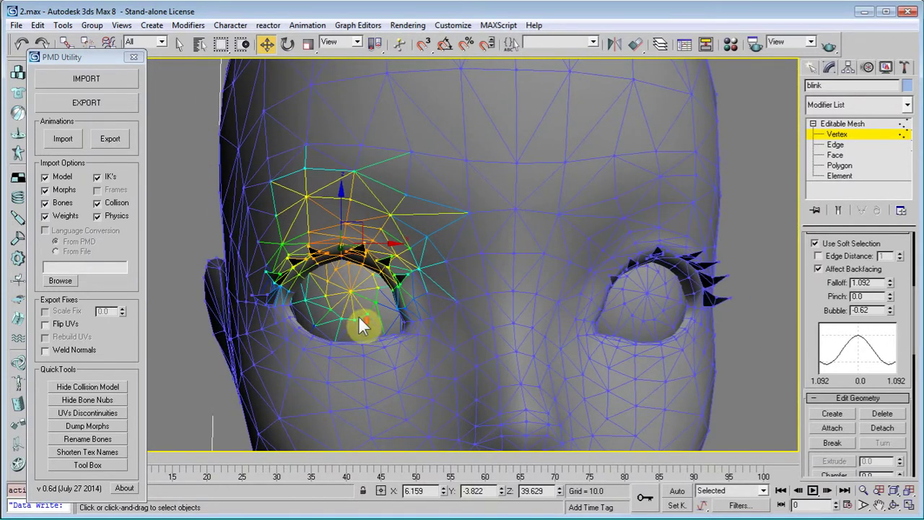
scroll(358, 325, "up", 5)
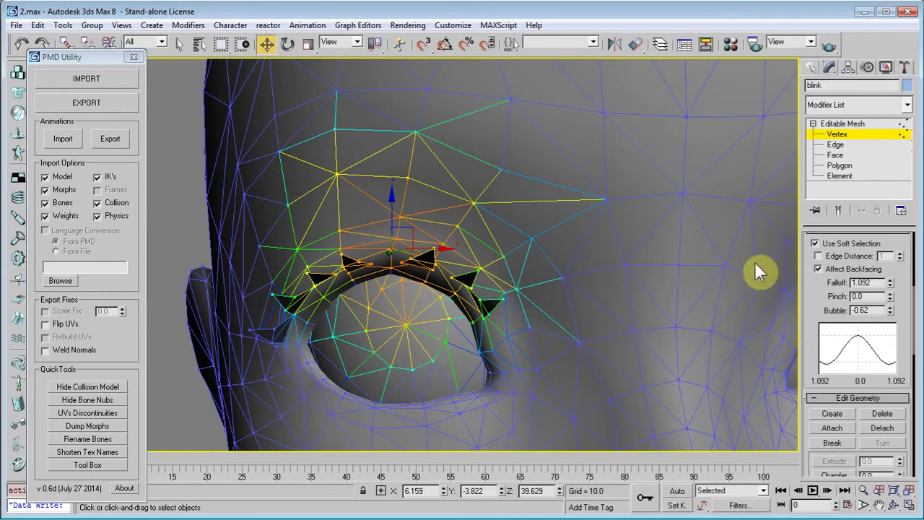
left_click(818, 256)
left_click_drag(899, 255, 907, 78)
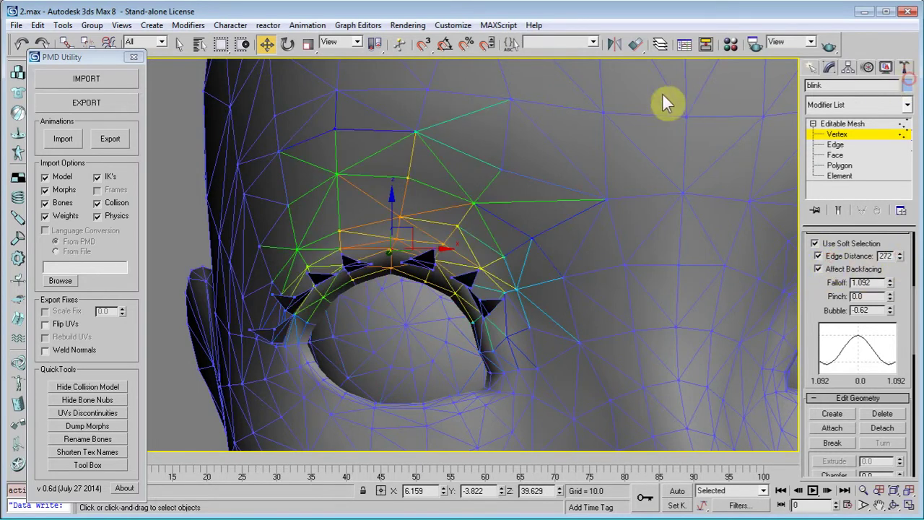
left_click_drag(395, 216, 484, 221)
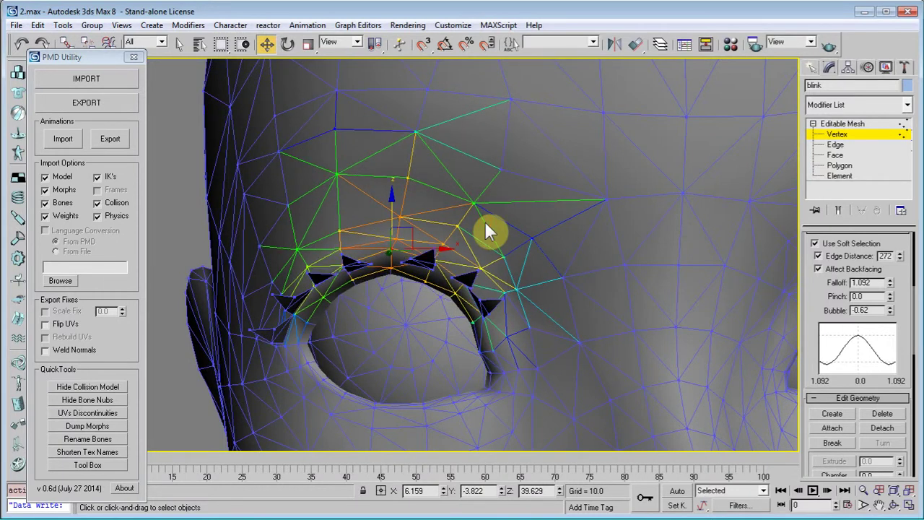
Turn off Soft Selection, hide the polygons of the lower face including the mouth and chin, and return to vertex editing.
left_click(814, 243)
scroll(645, 320, "down", 5)
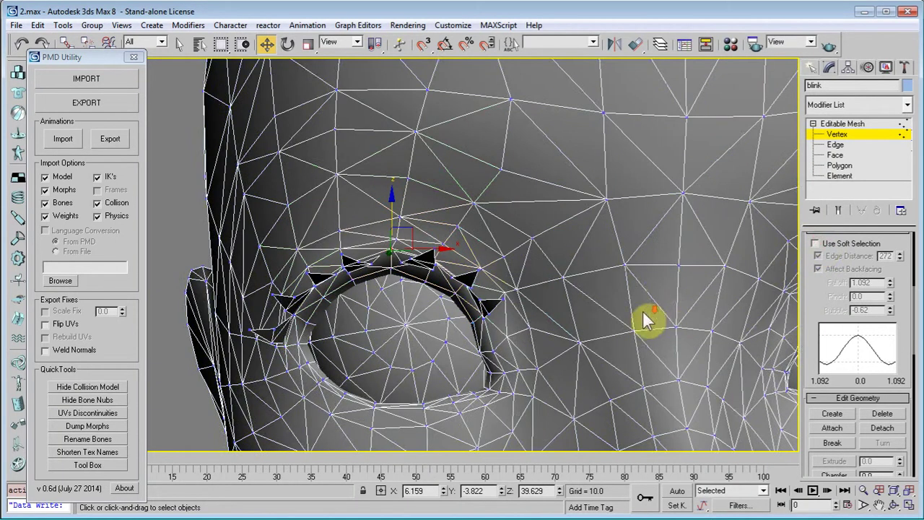
left_click(841, 166)
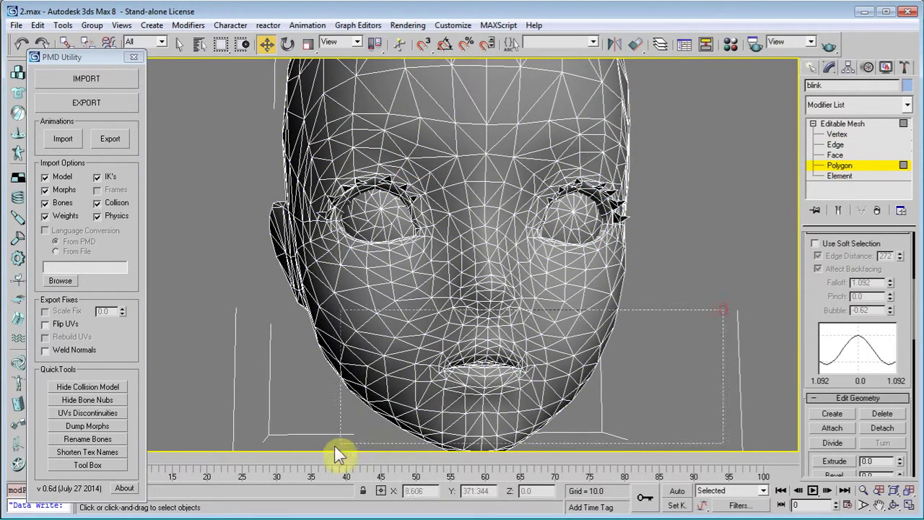
left_click_drag(334, 446, 335, 448)
left_click_drag(812, 307, 825, 438)
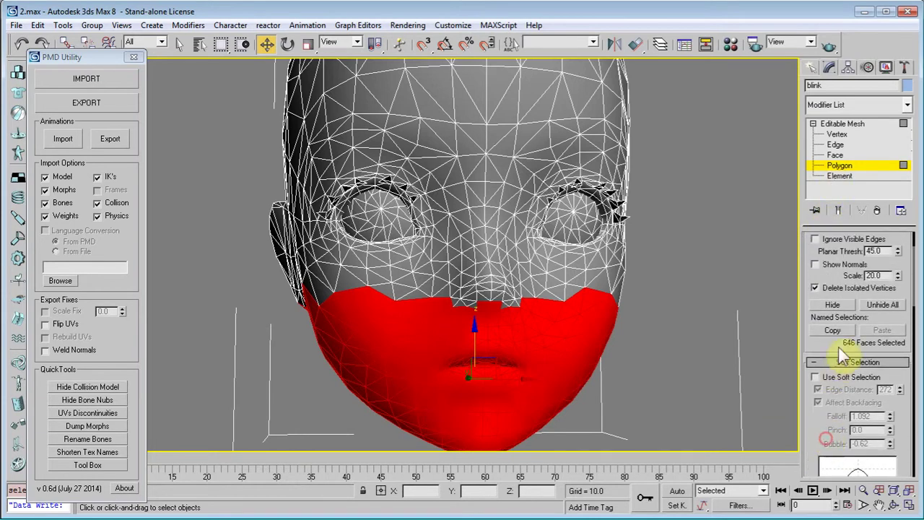
left_click(832, 304)
left_click(836, 134)
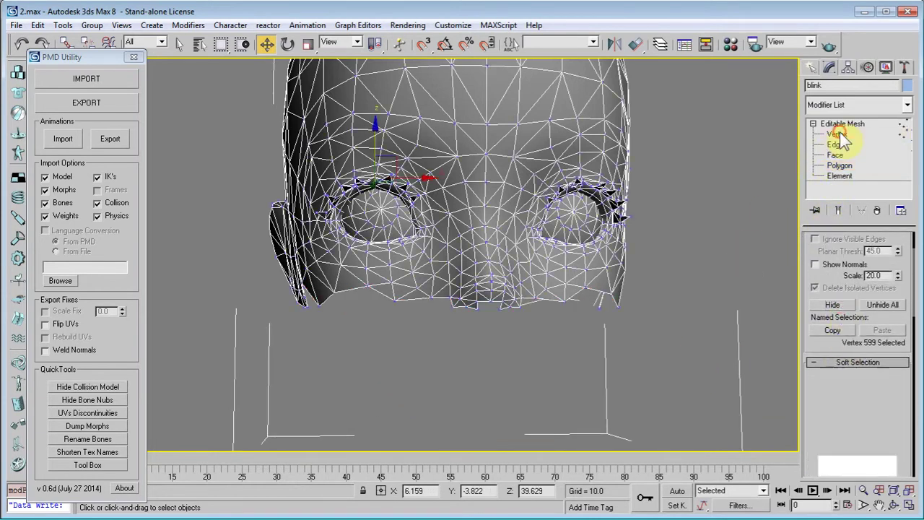
left_click_drag(292, 425, 282, 426)
middle_click_drag(499, 340, 533, 260)
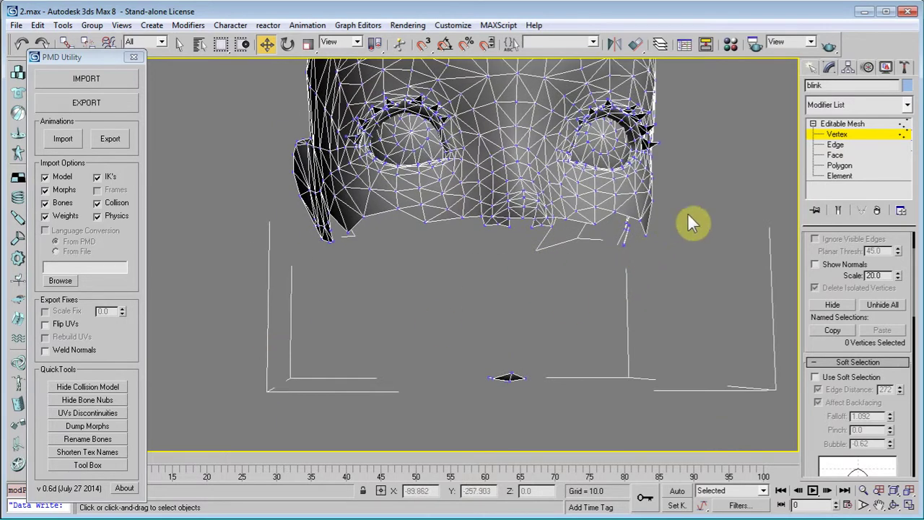
Unhide all polygons of the blink head and select a band of vertices across the mouth.
left_click(827, 165)
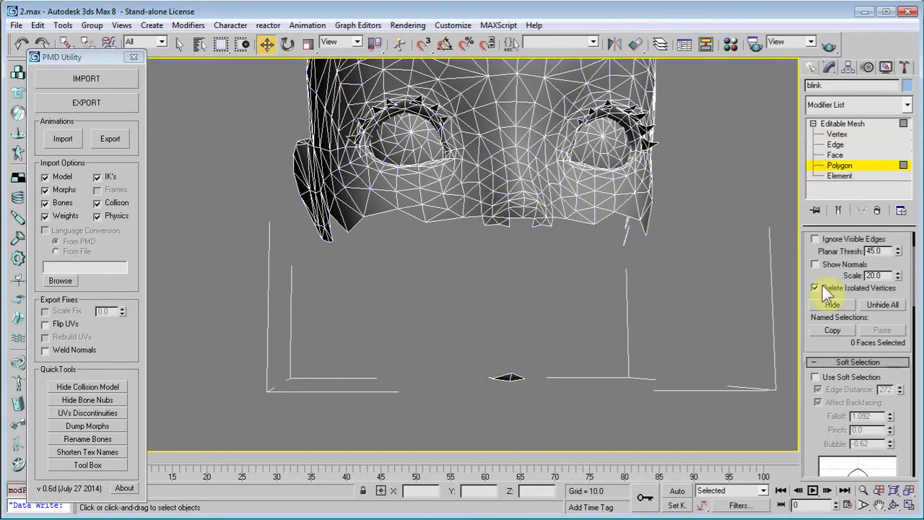
left_click(881, 305)
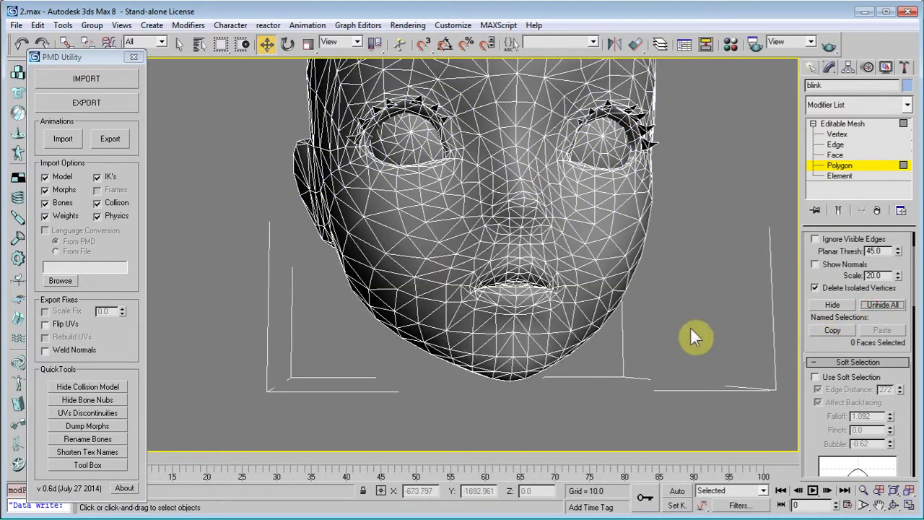
left_click(836, 135)
left_click_drag(682, 256, 352, 324)
left_click(664, 264)
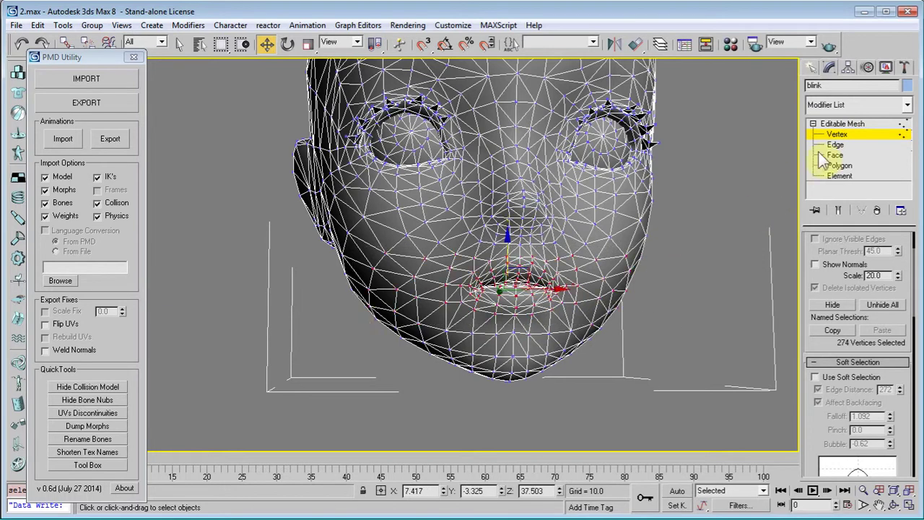
Re-enable Soft Selection in vertex editing and select the middle vertex of the upper eyelid.
scroll(570, 253, "up", 4)
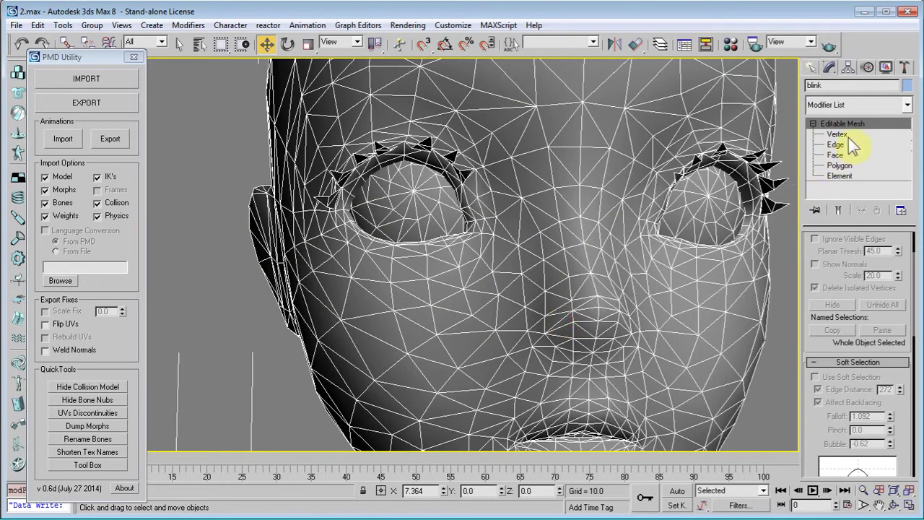
scroll(812, 415, "down", 1)
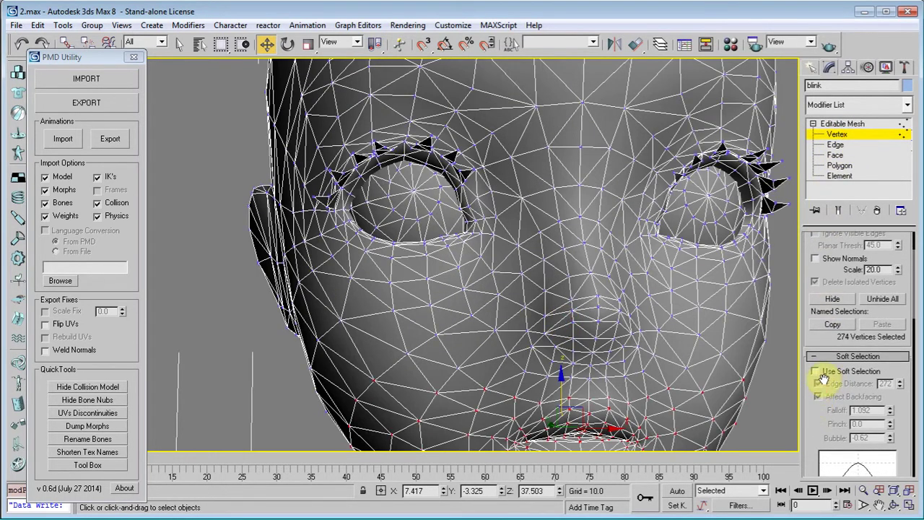
left_click(814, 371)
scroll(487, 241, "up", 5)
middle_click_drag(487, 241, 500, 426)
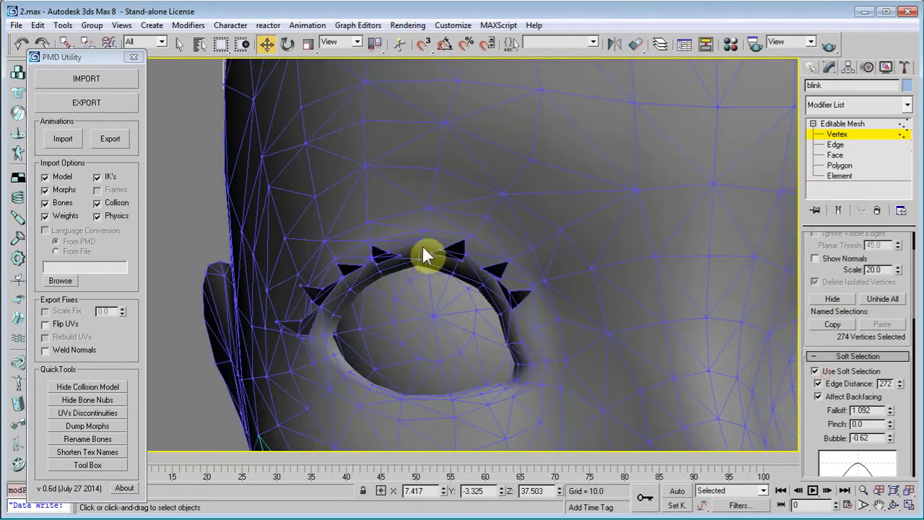
left_click(420, 243)
left_click(425, 241)
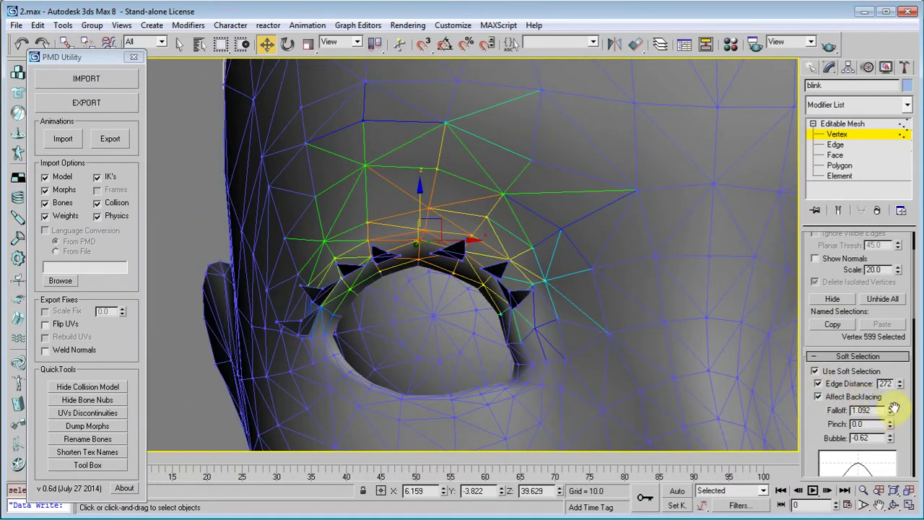
Set the falloff to 0.93 and the bubble to 0.38, and lower the upper eyelid to close the eye.
left_click_drag(893, 408, 891, 386)
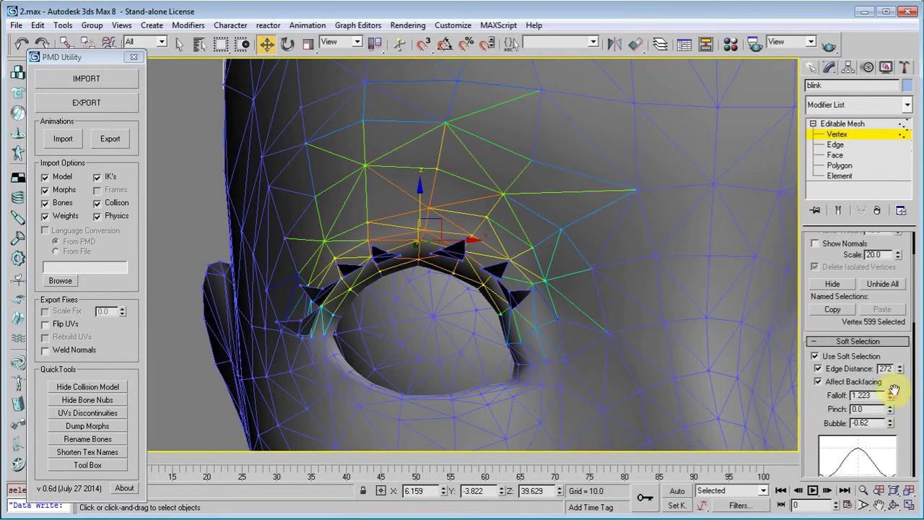
left_click_drag(899, 432, 894, 313)
left_click_drag(889, 358, 889, 373)
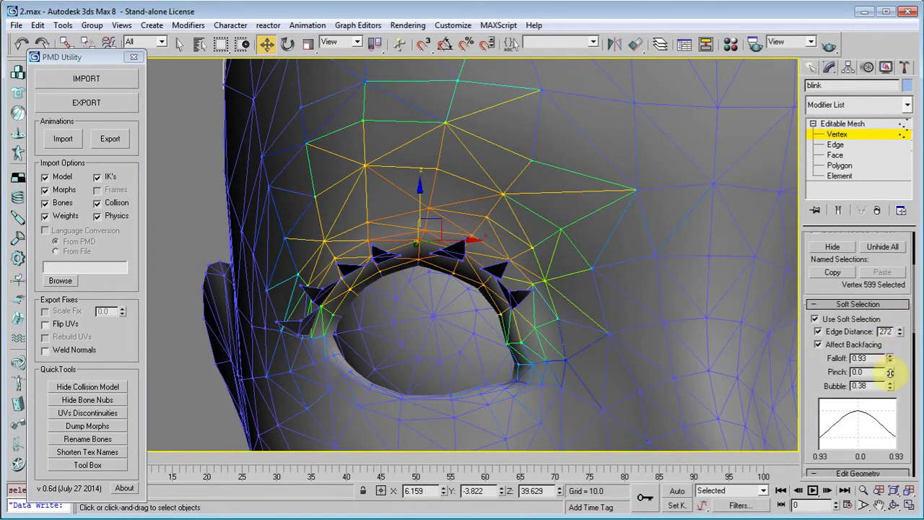
left_click_drag(419, 216, 417, 376)
Select the eyelash elements floating above the closed eye and turn off Soft Selection.
left_click(865, 166)
left_click(852, 174)
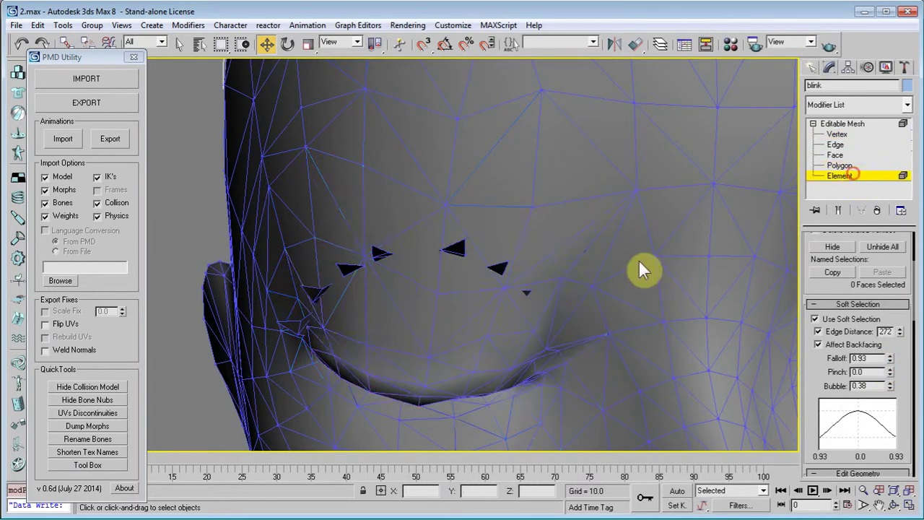
middle_click_drag(475, 316, 450, 312, "alt")
scroll(449, 311, "down", 5)
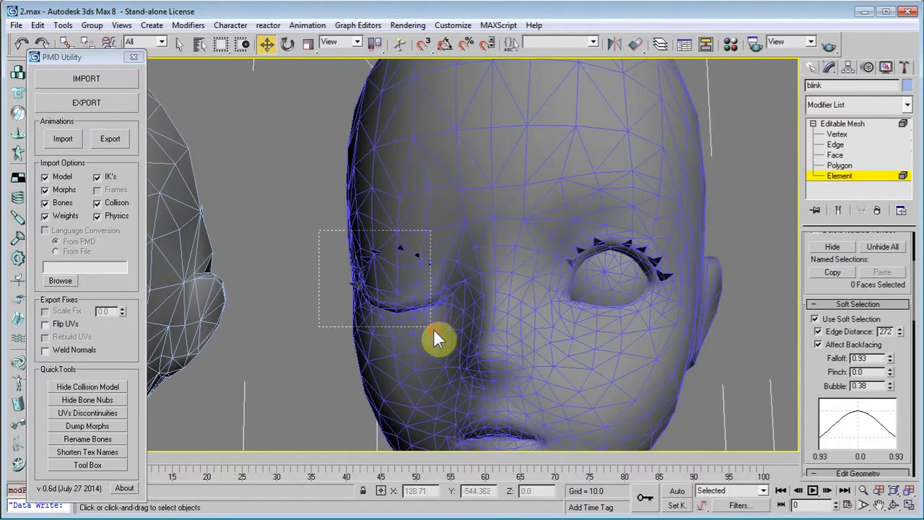
left_click_drag(434, 332, 431, 329)
left_click(814, 319)
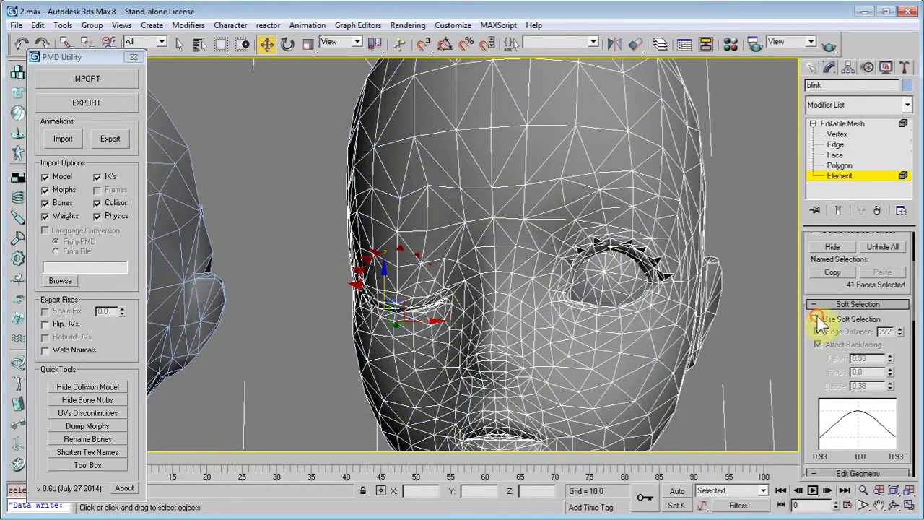
Try to move the selected eyelashes sideways off the face, past the ear beside the closed eye.
middle_click_drag(477, 299, 454, 317, "alt")
left_click_drag(409, 316, 277, 314)
left_click(837, 134)
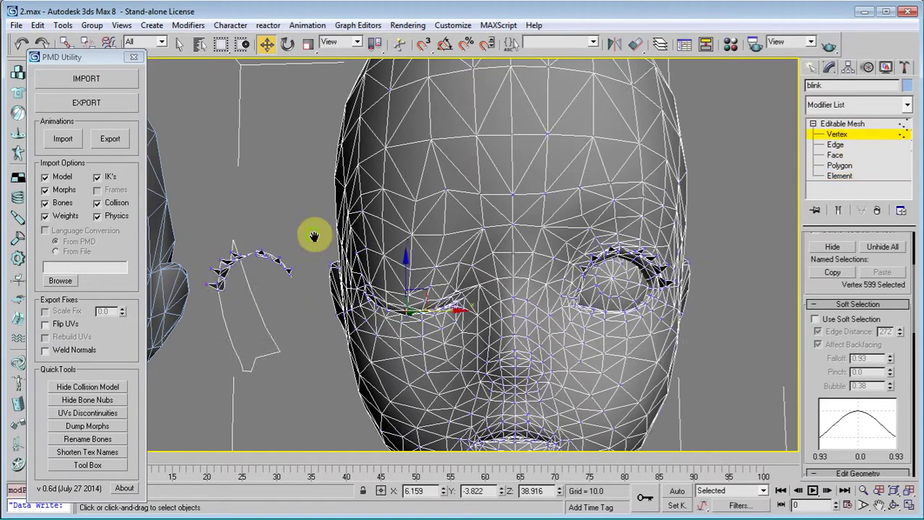
scroll(443, 245, "up", 4)
middle_click_drag(470, 241, 373, 298, "alt")
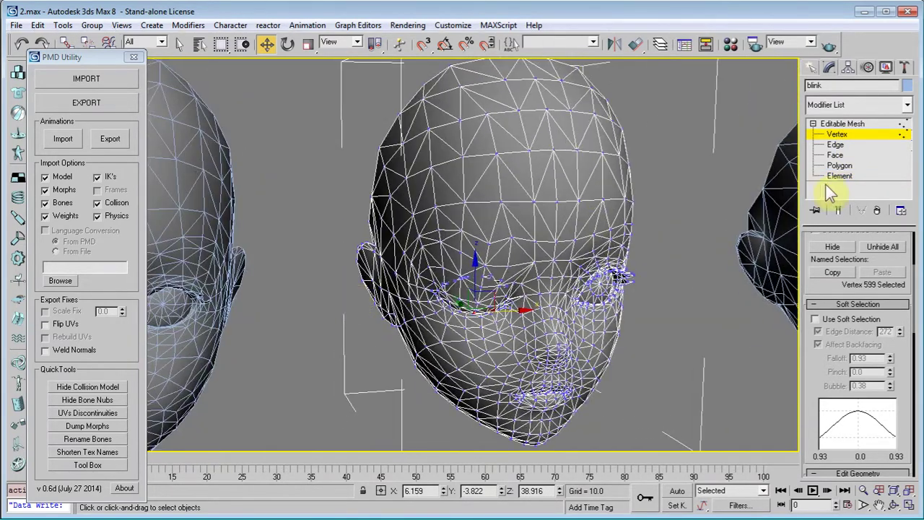
left_click(839, 175)
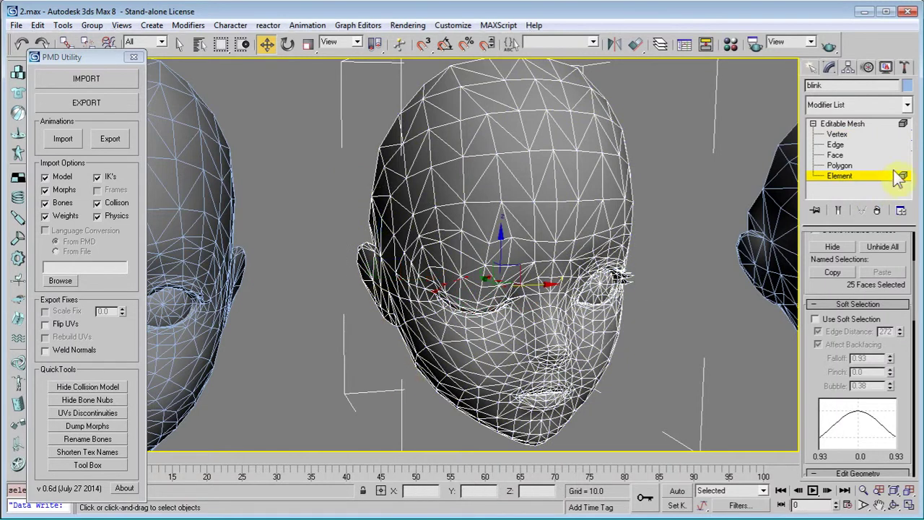
left_click(837, 134)
middle_click_drag(783, 194, 495, 303, "alt")
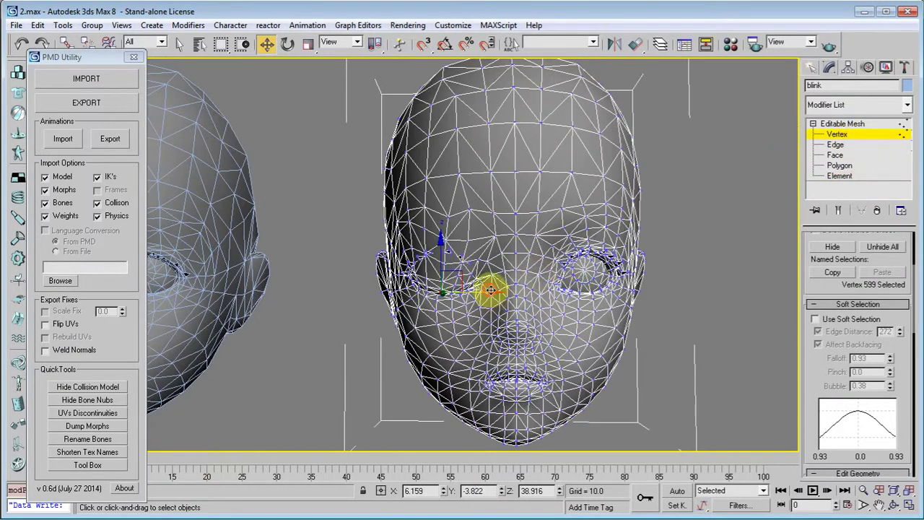
left_click_drag(490, 289, 740, 289)
right_click(739, 289)
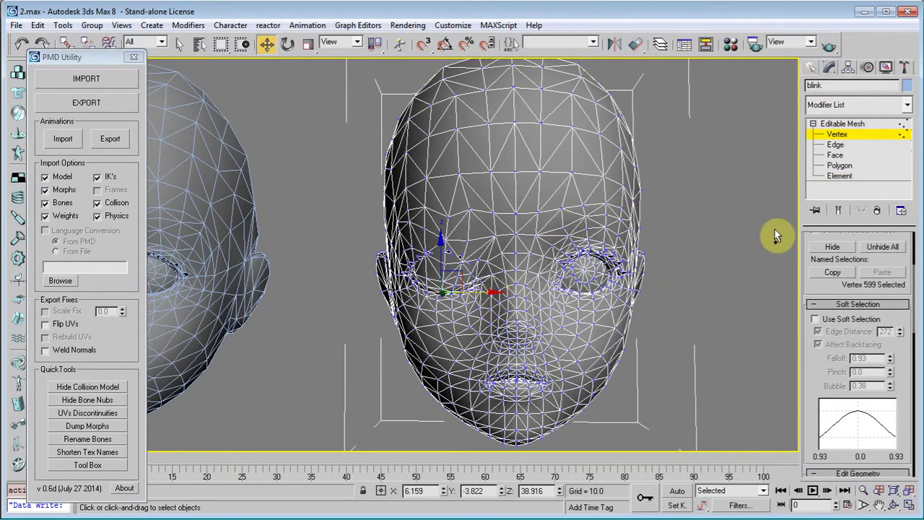
Move the closed eye's eyelash elements along X clear of the head, past the open eye, and return to vertex editing.
left_click(839, 175)
left_click_drag(443, 274, 787, 261)
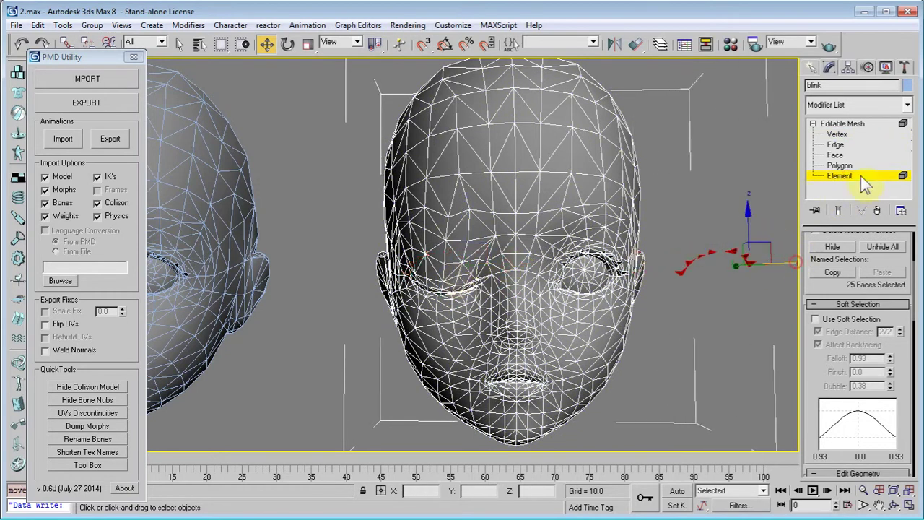
left_click(838, 135)
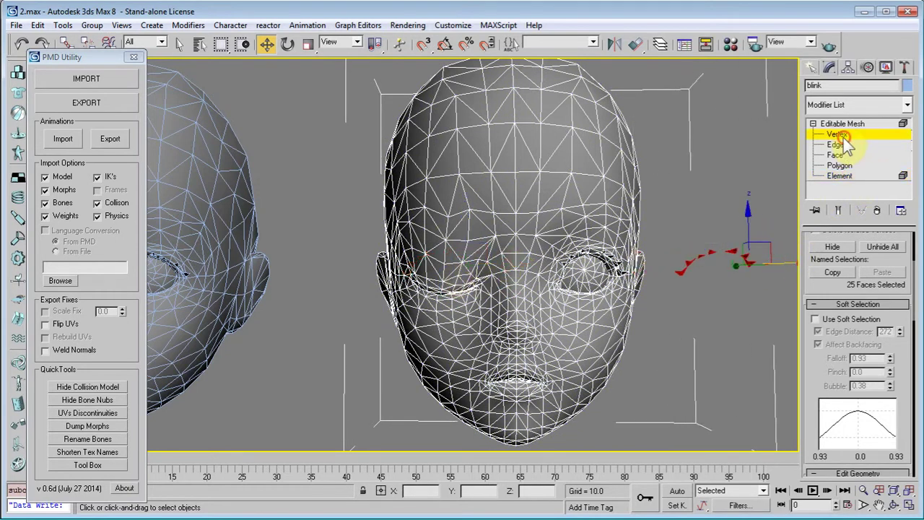
Scale the detached eyelash vertices vertically to flatten their arc beside the head.
left_click(307, 45)
left_click_drag(703, 258, 719, 272)
left_click(267, 44)
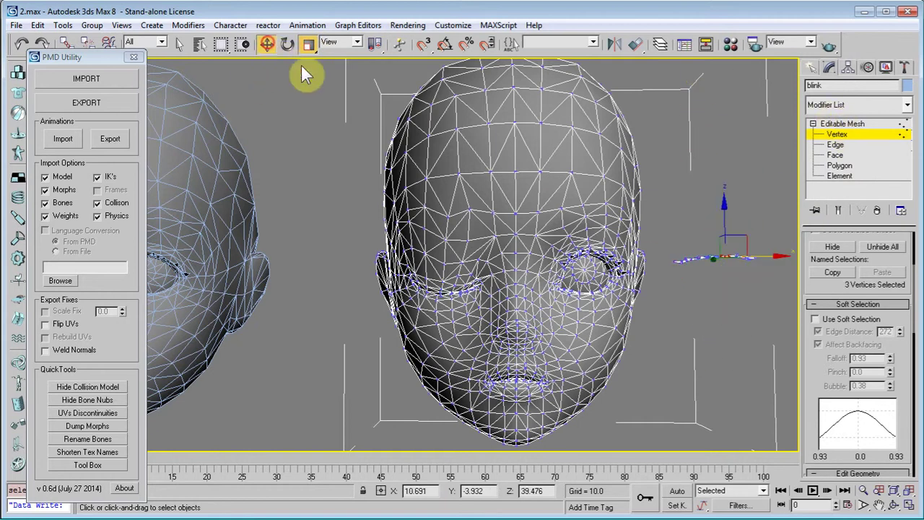
With Soft Selection on and Edge Distance off, lower the three selected eyelash vertices to curve the lashes downward, and turn Soft Selection off.
left_click(815, 318)
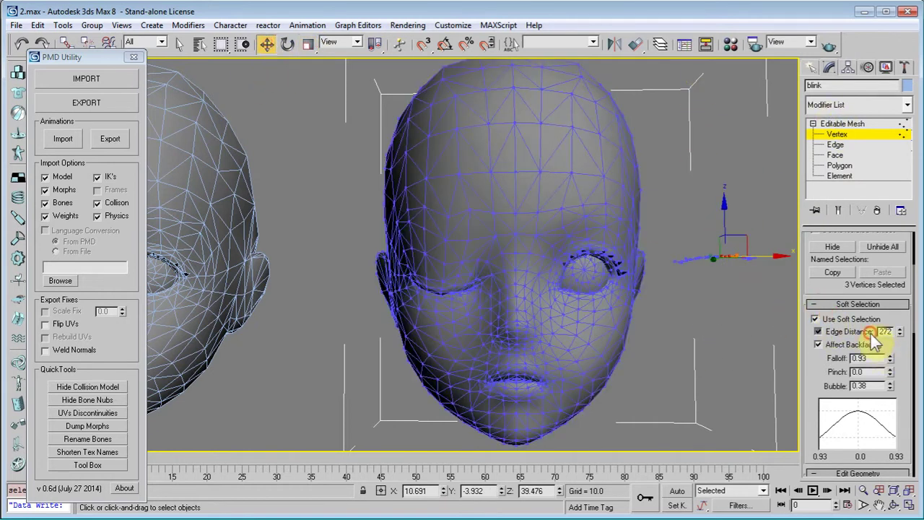
left_click_drag(722, 214, 724, 235)
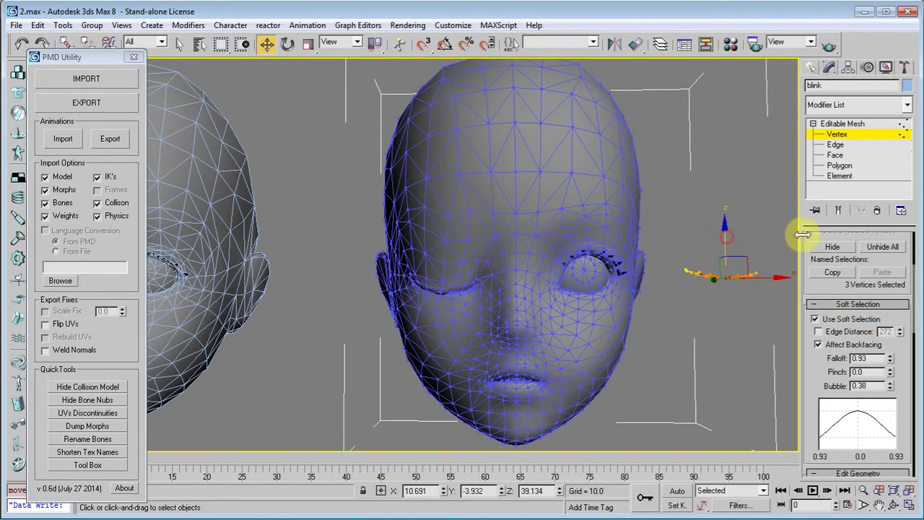
left_click(815, 318)
key("ctrl+z")
key("ctrl+z")
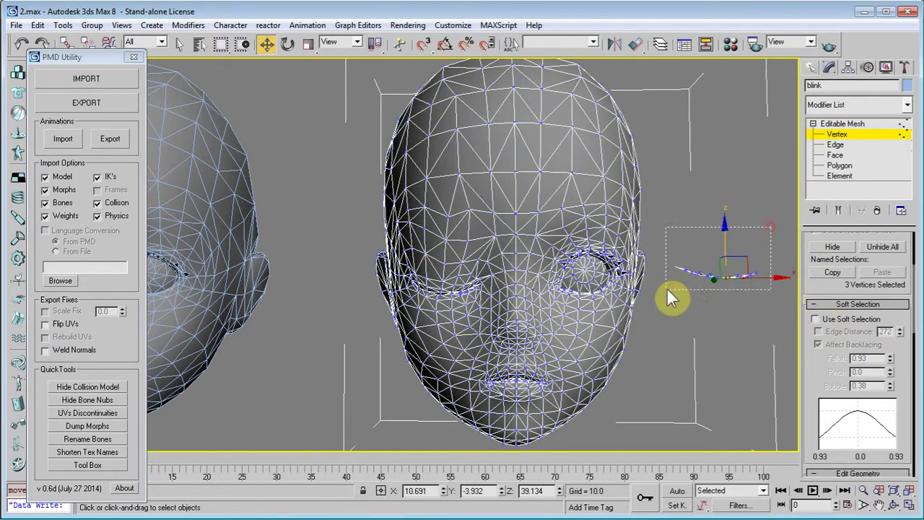
Select all the detached eyelash vertices, move them onto the closed eyelid, and adjust their depth and height to fit the lid line.
left_click_drag(756, 292, 467, 267)
middle_click_drag(467, 285, 468, 244, "alt")
scroll(470, 249, "up", 5)
middle_click_drag(627, 183, 605, 242, "alt")
mouse_move(530, 210)
left_mouse_down()
mouse_move(527, 229)
mouse_move(533, 223)
left_mouse_up()
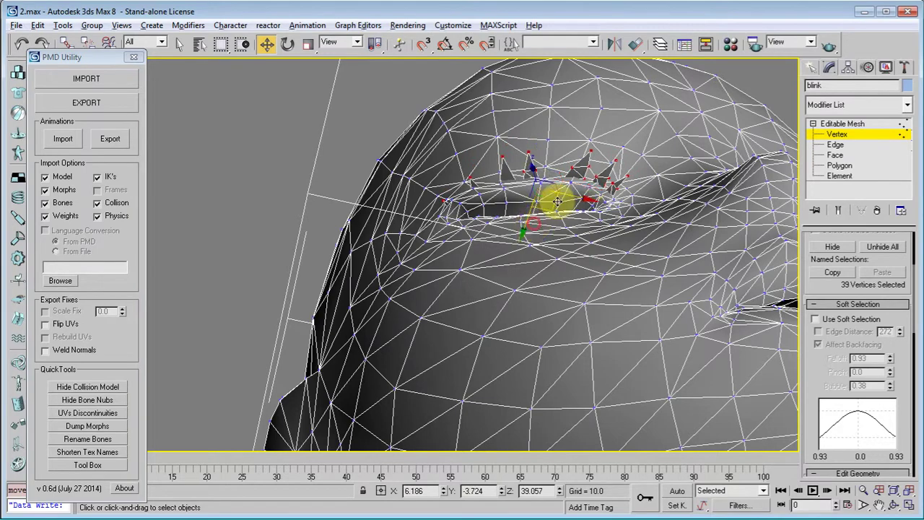
middle_click_drag(557, 201, 576, 280, "alt")
left_click_drag(554, 324, 555, 338)
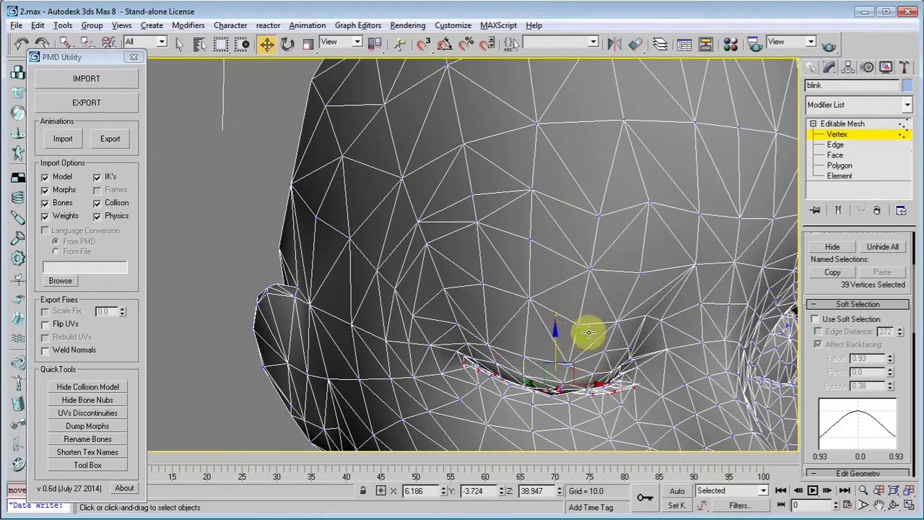
scroll(628, 295, "down", 8)
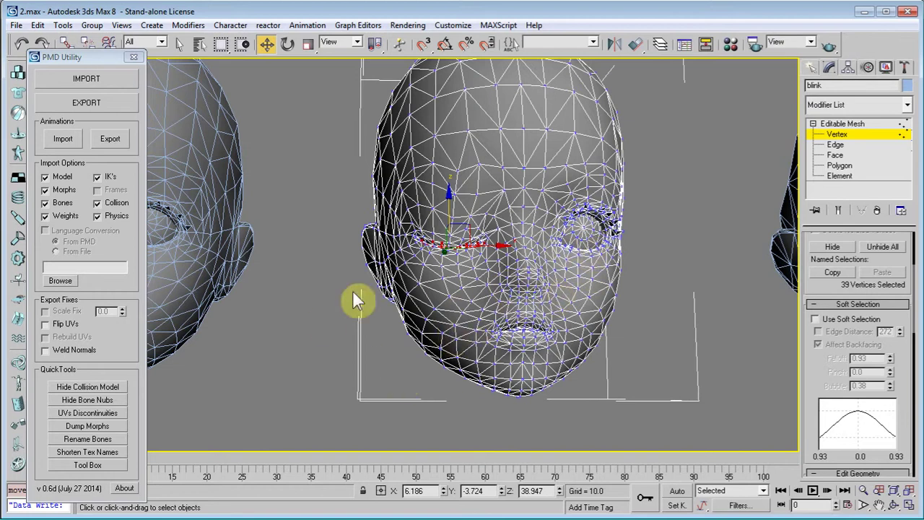
left_click_drag(407, 347, 397, 344)
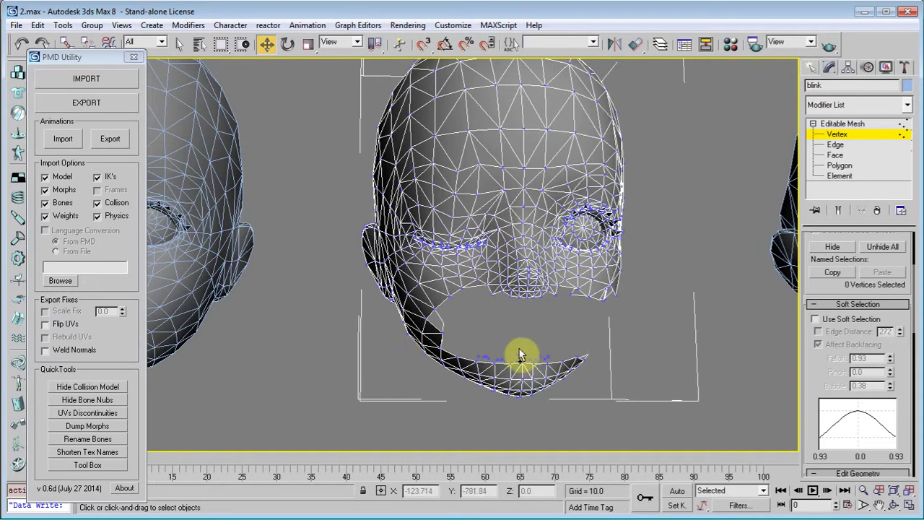
right_click(560, 330)
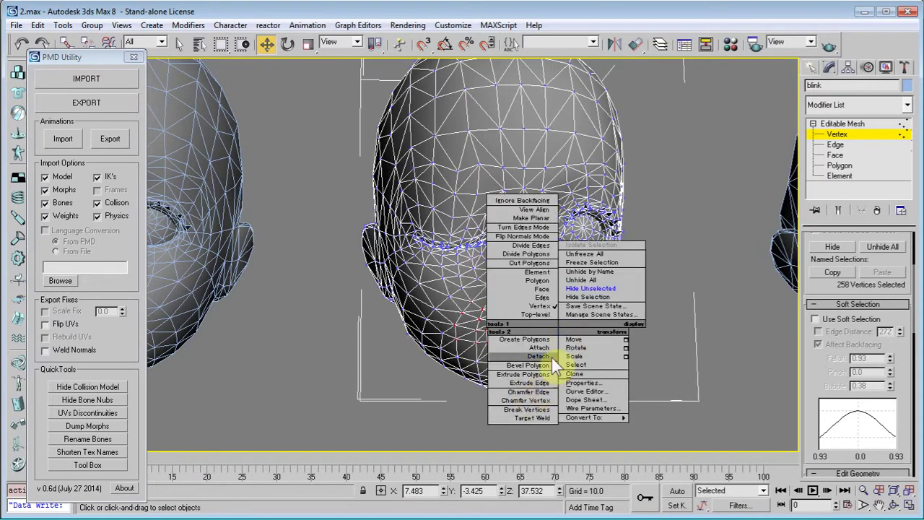
left_click(697, 233)
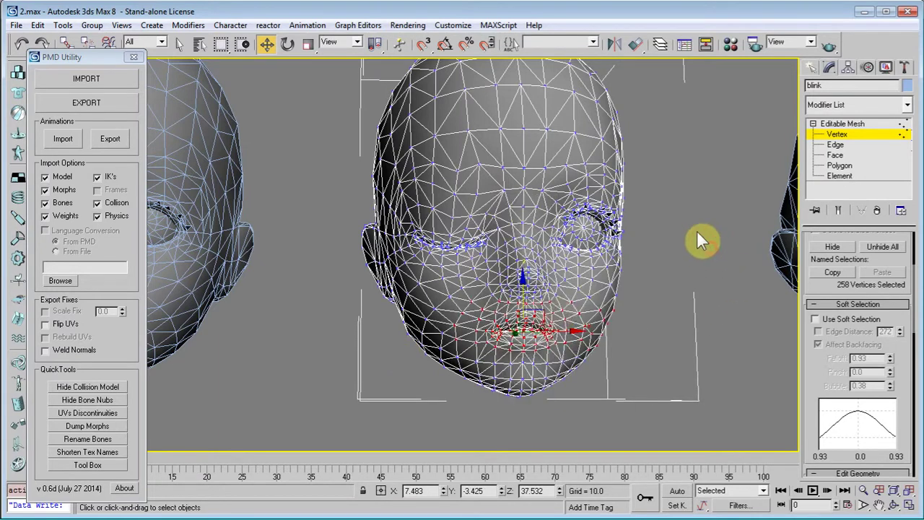
Leave vertex editing on the blink head and hide the wireframe edges to check the closed eye shaded.
left_click(843, 135)
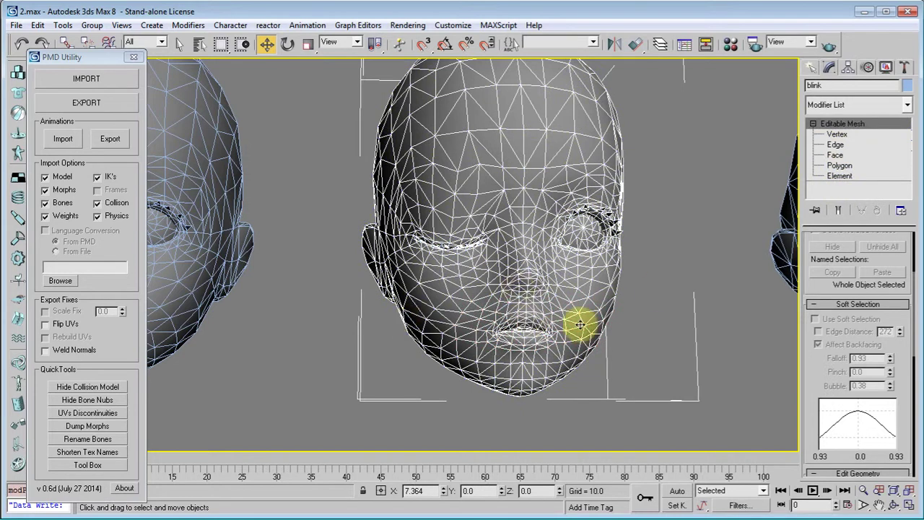
scroll(590, 231, "down", 5)
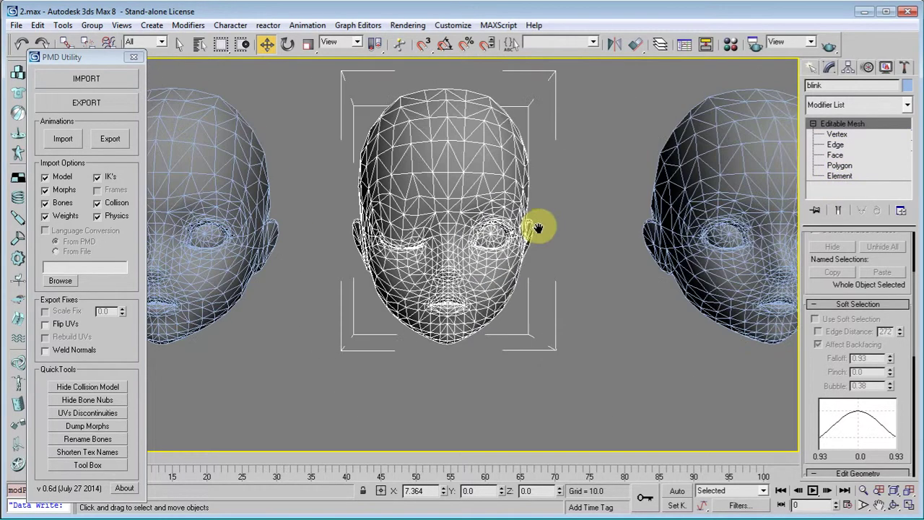
key("F4")
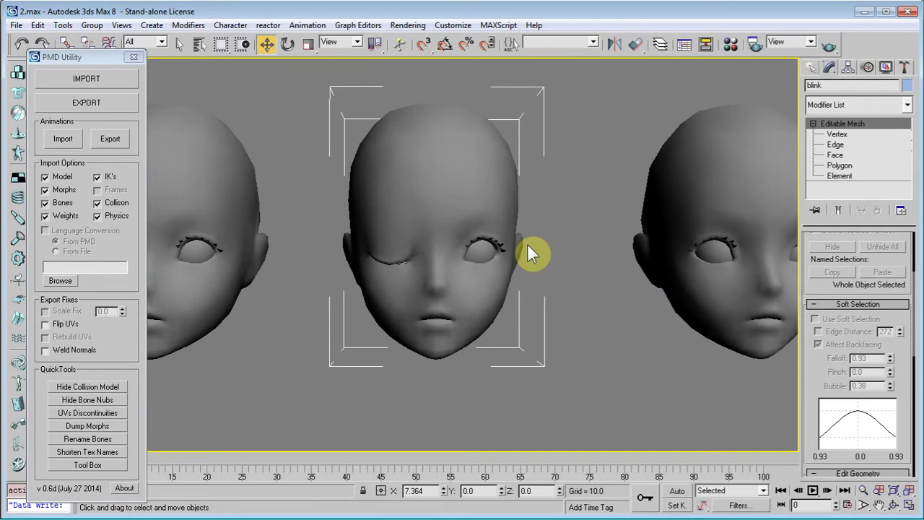
Select the open mouth head, enter vertex editing with wireframe edges shown, and select the middle vertex of the lower lip.
middle_click_drag(564, 273, 330, 303)
scroll(478, 270, "up", 3)
left_click(554, 324)
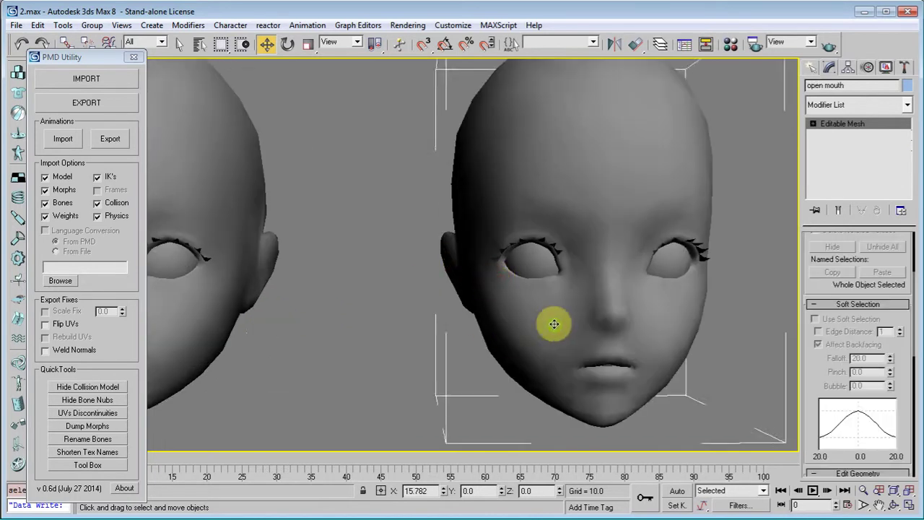
key("z")
key("1")
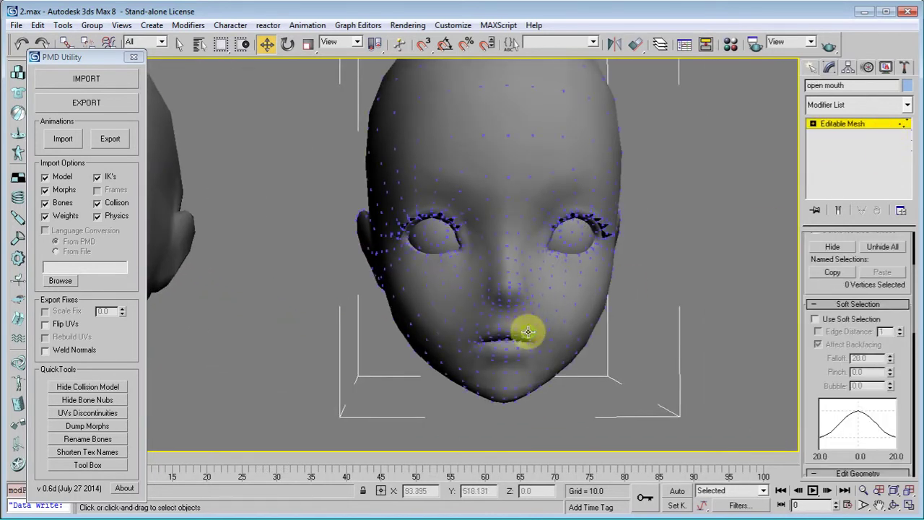
scroll(448, 278, "up", 5)
middle_click_drag(528, 332, 447, 262)
key("F4")
left_click(447, 271)
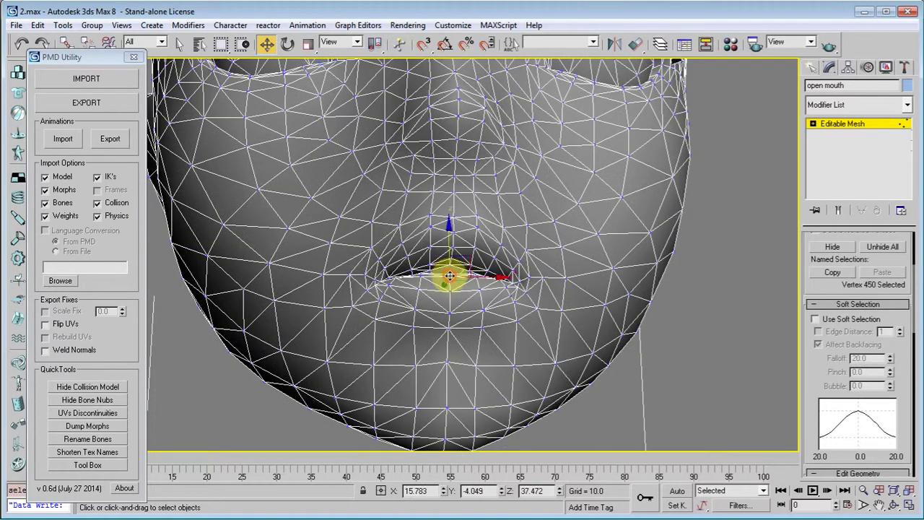
Enable Soft Selection with an Edge Distance of 83 and a falloff of 0.89 around the lip vertex.
left_click(850, 320)
left_click(850, 330)
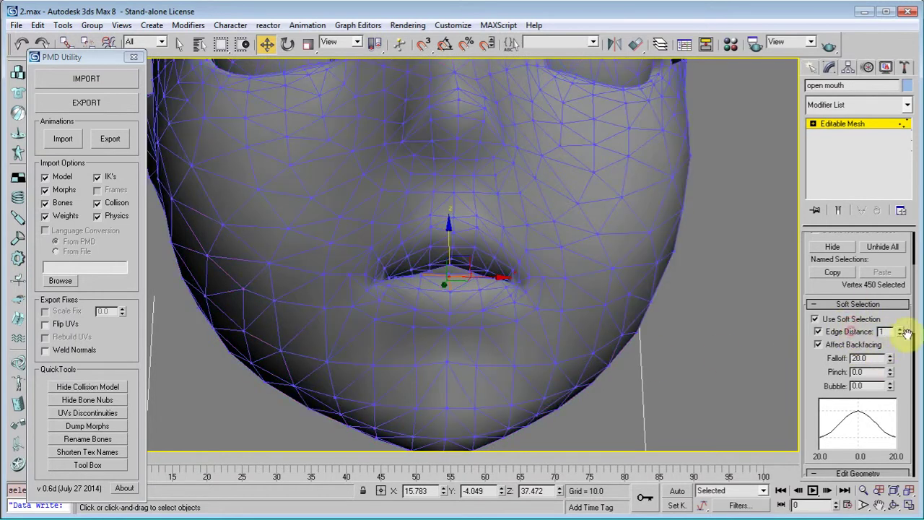
left_click_drag(899, 332, 886, 288)
left_click_drag(895, 363, 887, 420)
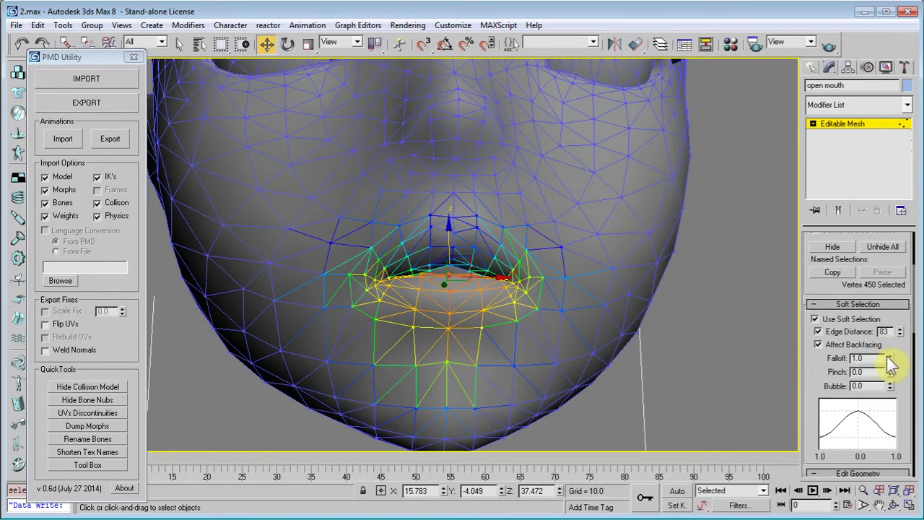
left_click_drag(890, 363, 890, 370)
Lower the soft-selected lower lip to open the mouth, leave vertex editing, and hide the wireframe edges to compare the three heads.
left_click_drag(451, 242, 445, 281)
left_click(864, 124)
scroll(494, 252, "down", 4)
middle_click_drag(498, 254, 577, 303, "alt")
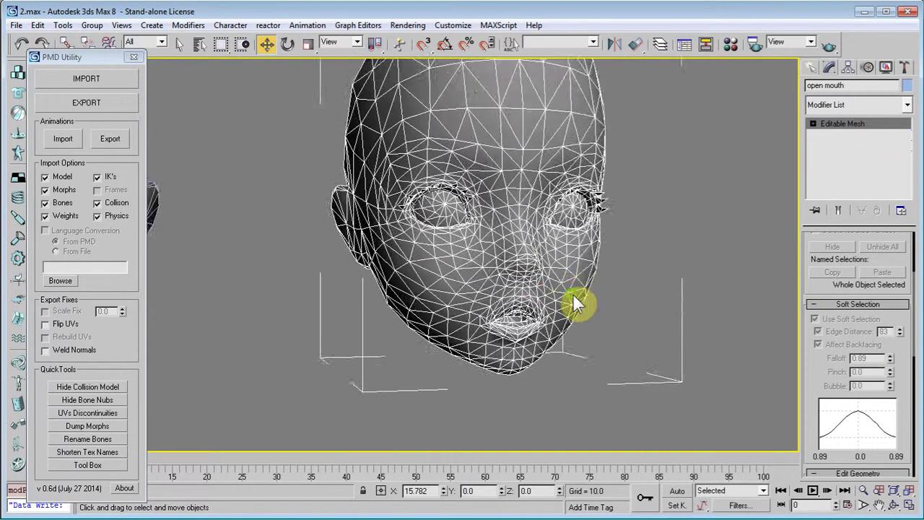
scroll(570, 303, "down", 3)
key("F4")
scroll(448, 306, "down", 3)
middle_click_drag(448, 306, 618, 300)
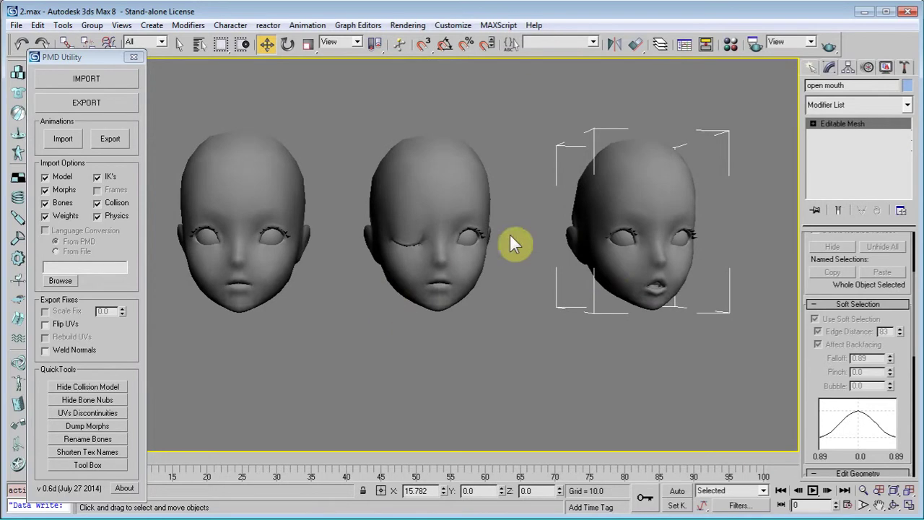
Select the original rigged face and show the channel list of its Morpher modifier.
left_click(263, 209)
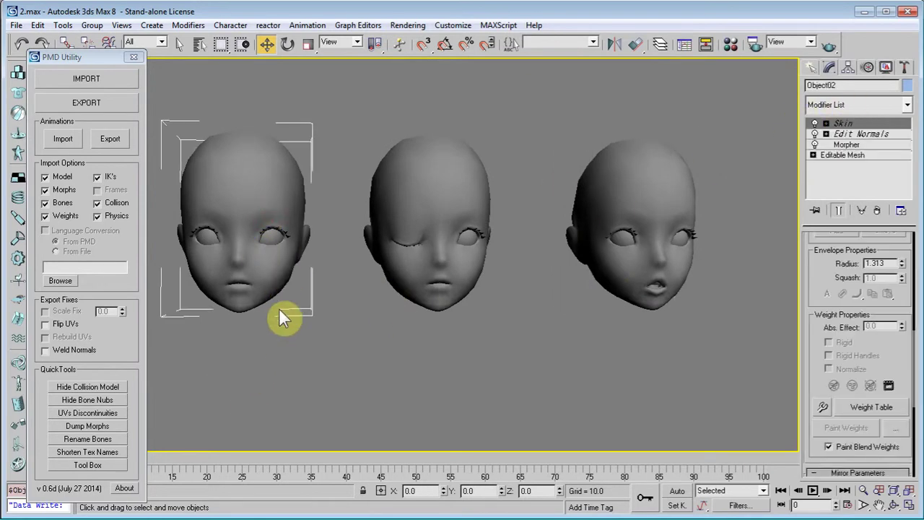
middle_click_drag(279, 308, 359, 350)
scroll(362, 346, "up", 3)
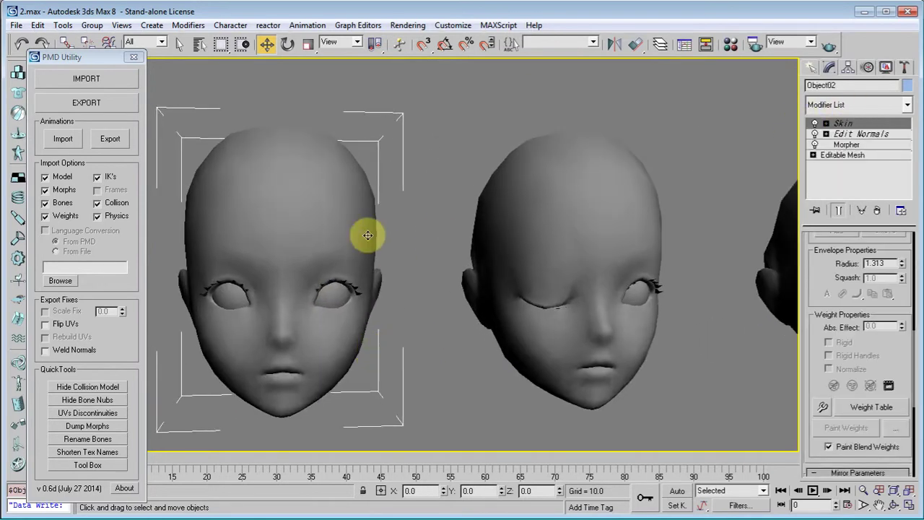
left_click(851, 145)
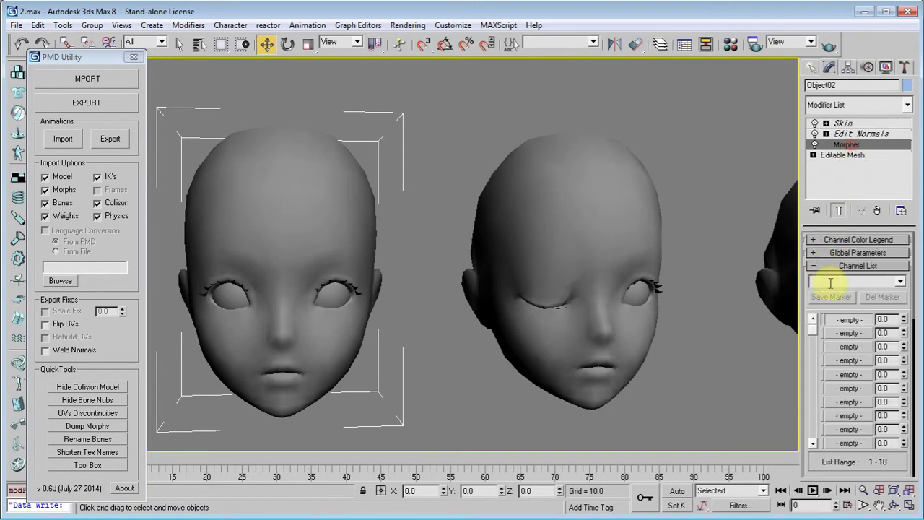
Pick the blink head from the scene as the target of the first Morpher channel, and clear that channel.
middle_click_drag(635, 338, 575, 334)
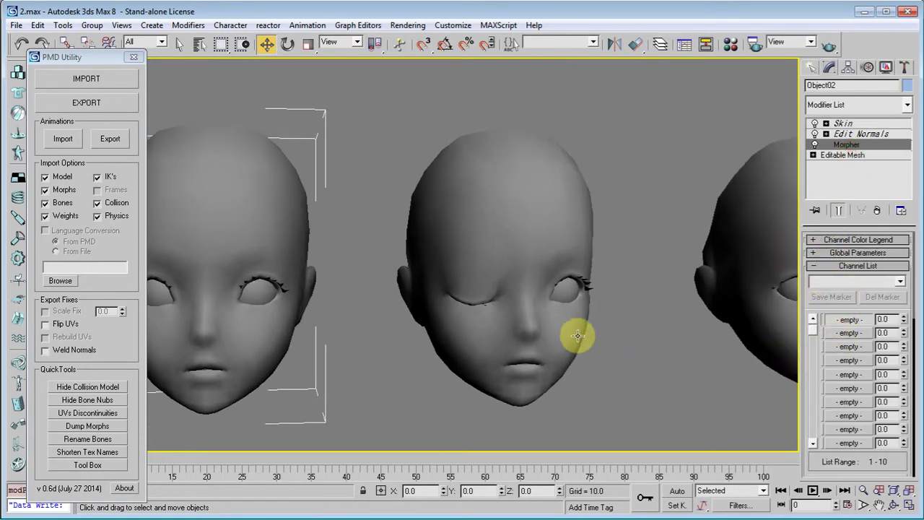
left_click(854, 325)
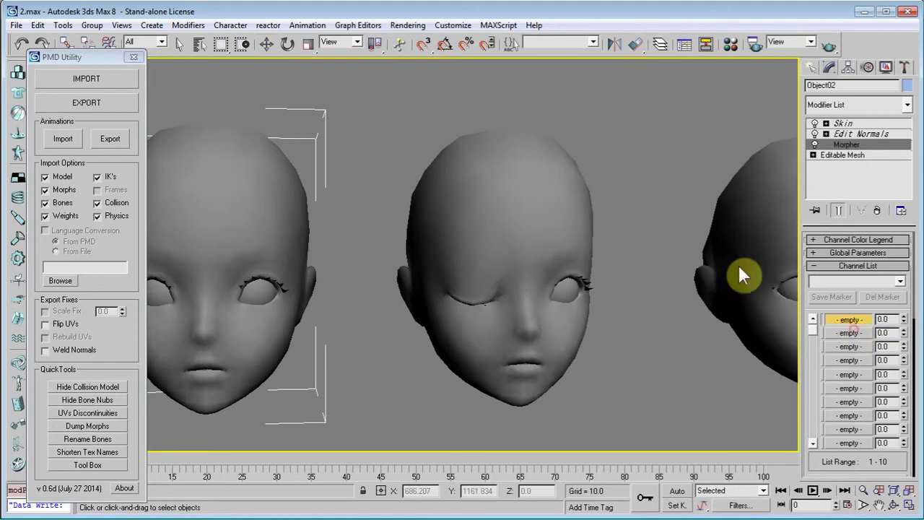
left_click(543, 208)
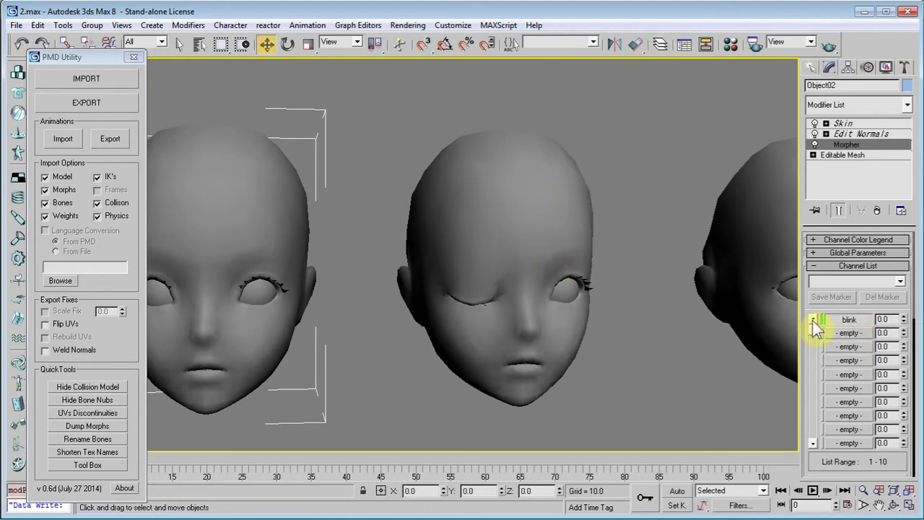
right_click(837, 327)
left_click(859, 342)
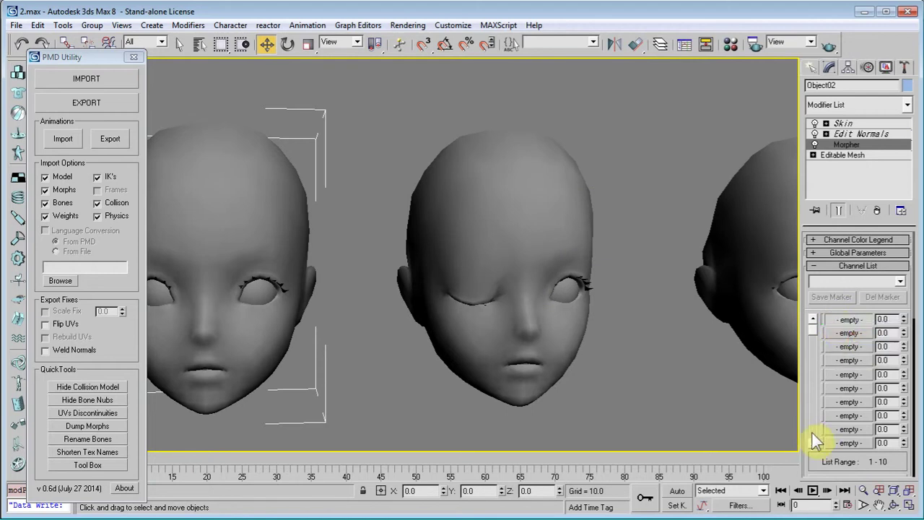
Load the blink and open mouth heads together as multiple morph targets into the Morpher channels.
left_click_drag(806, 425, 814, 328)
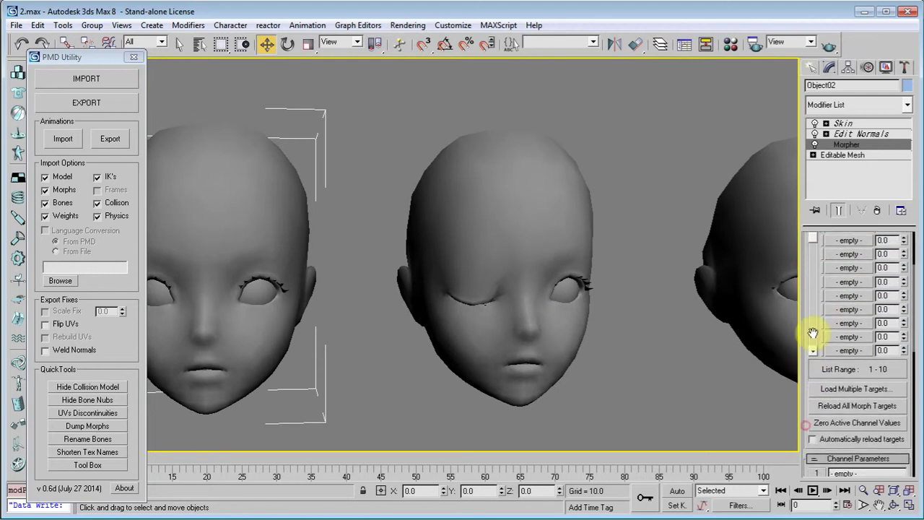
left_click(824, 390)
left_click_drag(315, 129, 321, 138)
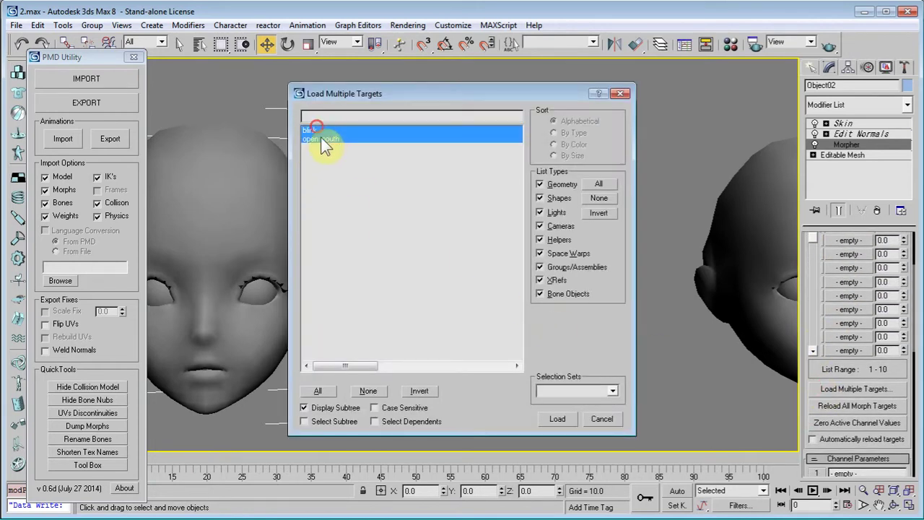
left_click(554, 420)
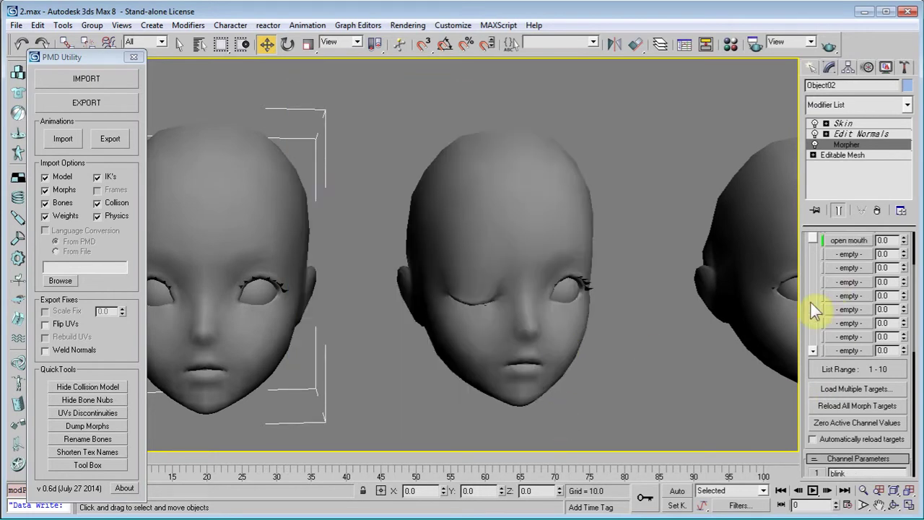
scroll(804, 293, "up", 3)
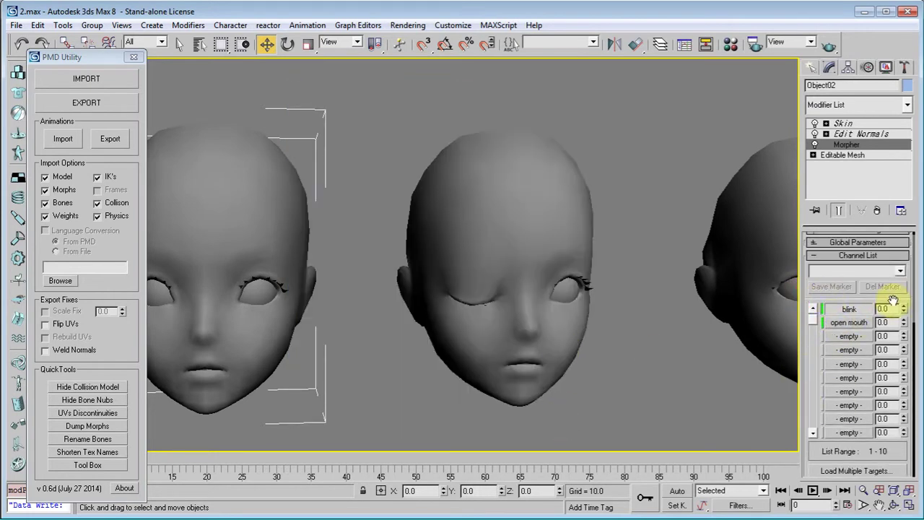
Delete the blink and open mouth head copies from the scene.
scroll(631, 273, "down", 4)
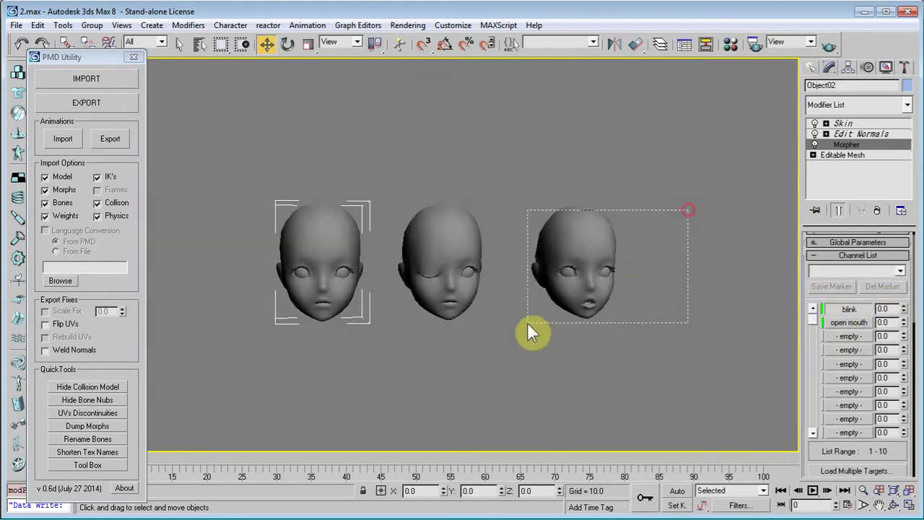
left_click_drag(526, 323, 452, 358)
key("Delete")
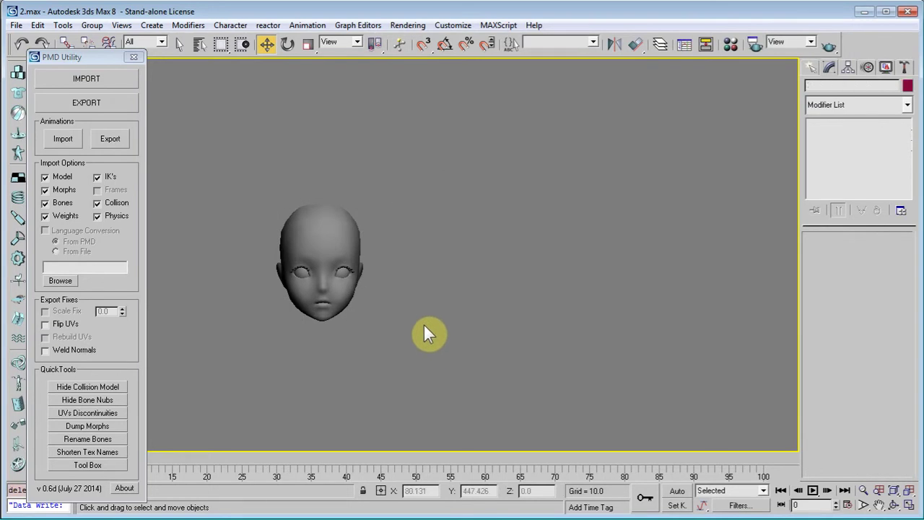
Reselect the remaining face and show the blink channel's parameters in its Morpher modifier.
left_click(353, 243)
scroll(357, 334, "up", 2)
left_click(823, 145)
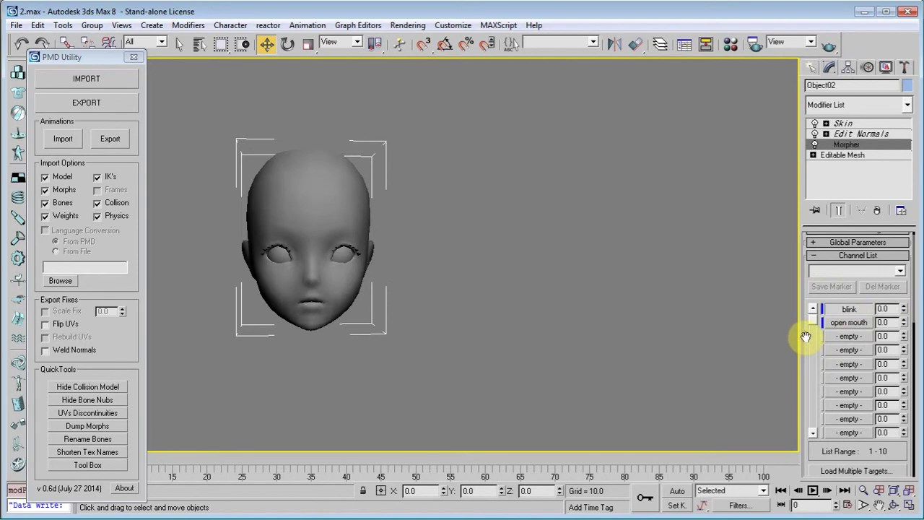
left_click_drag(805, 337, 814, 189)
scroll(820, 212, "down", 5)
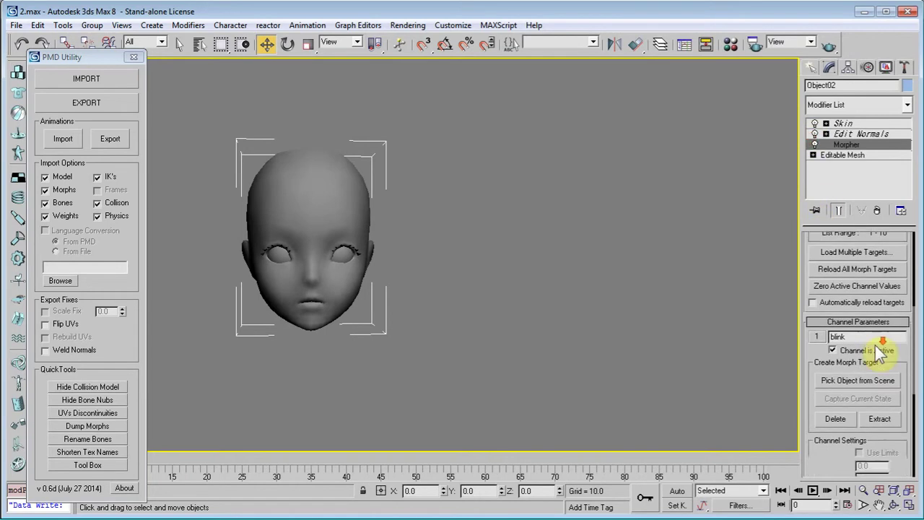
Extract the blink channel as a separate mesh and move it beside the face.
left_click(870, 398)
left_click(366, 211)
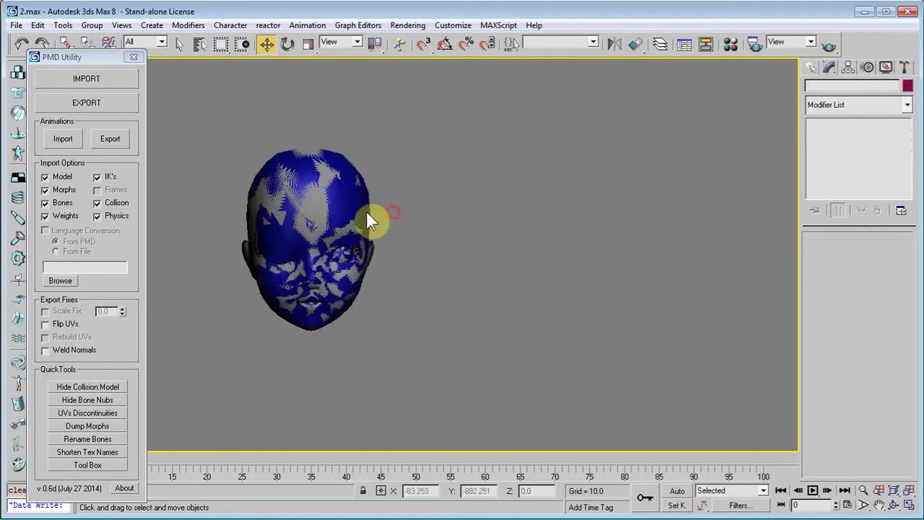
left_click(355, 207)
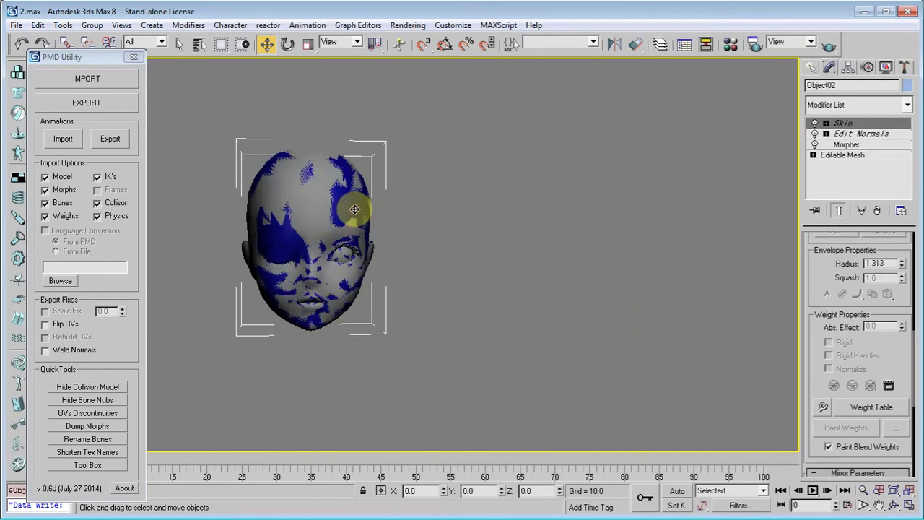
left_click(354, 208)
left_click(355, 209)
left_click_drag(355, 209, 560, 233)
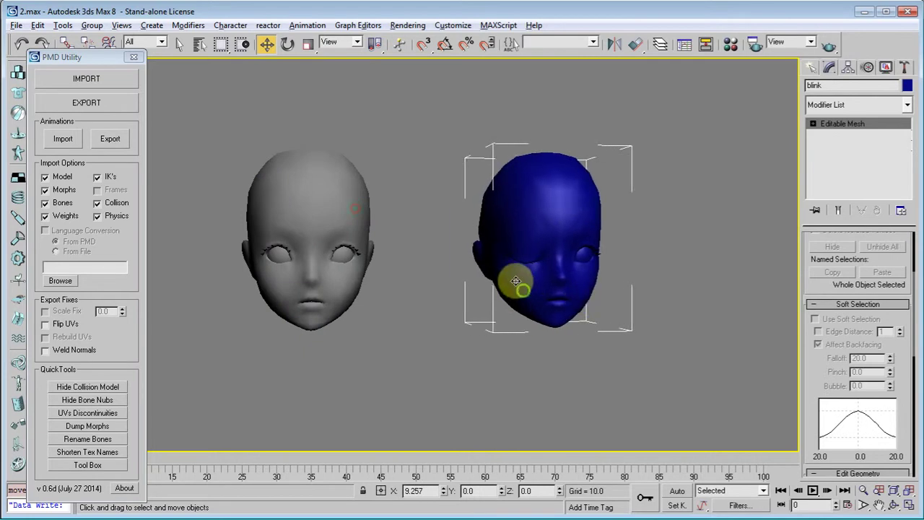
Examine the extracted blink mesh's closed eyelid, and delete the mesh from the scene.
scroll(493, 299, "up", 5)
middle_click_drag(493, 299, 481, 309)
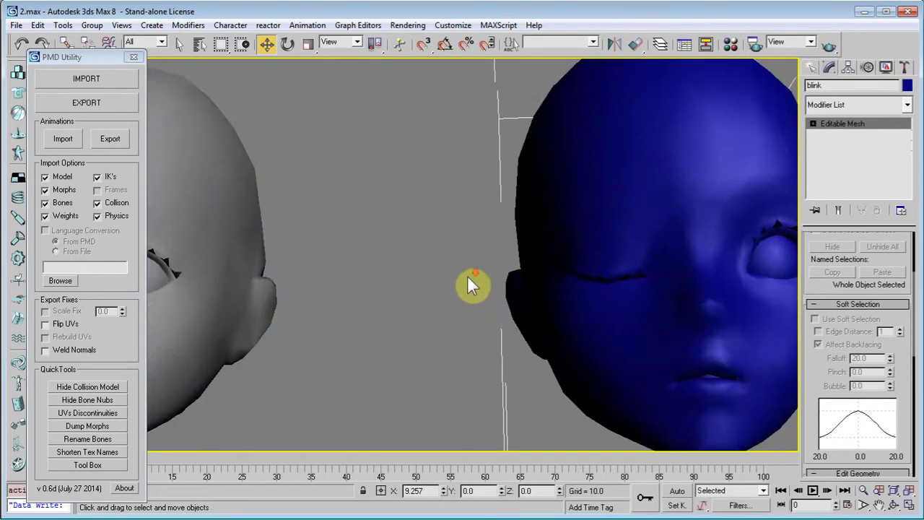
scroll(470, 284, "down", 5)
middle_click_drag(620, 294, 641, 287, "alt")
key("Delete")
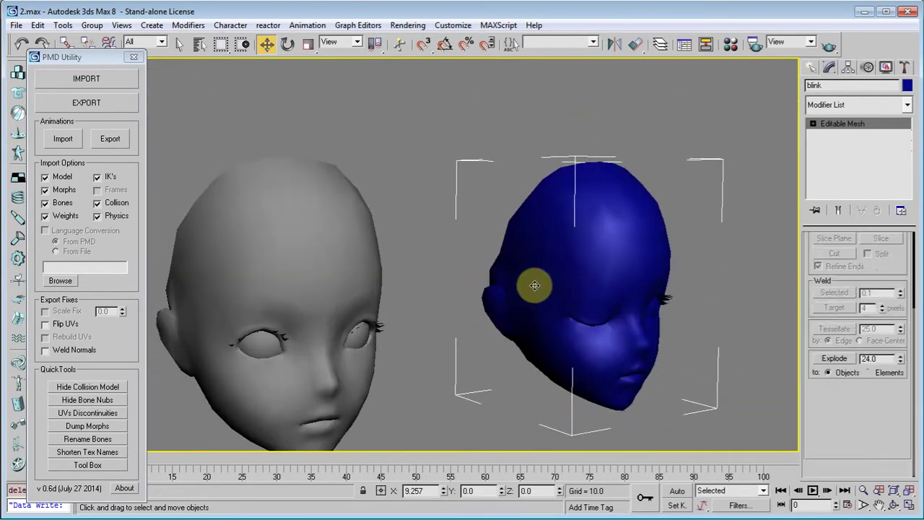
Reselect the face and show the channel list of its Morpher modifier.
left_click(340, 279)
middle_click_drag(363, 346, 346, 326, "alt")
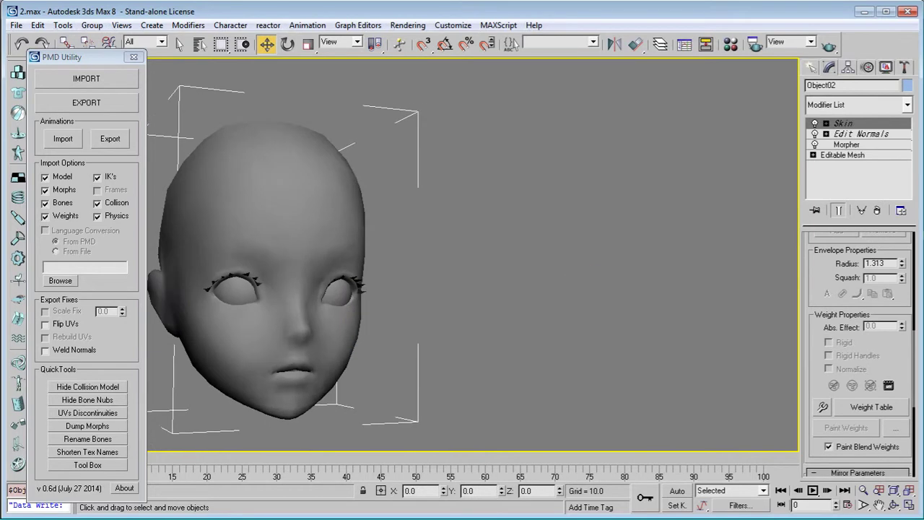
left_click(869, 144)
left_click_drag(805, 279, 835, 361)
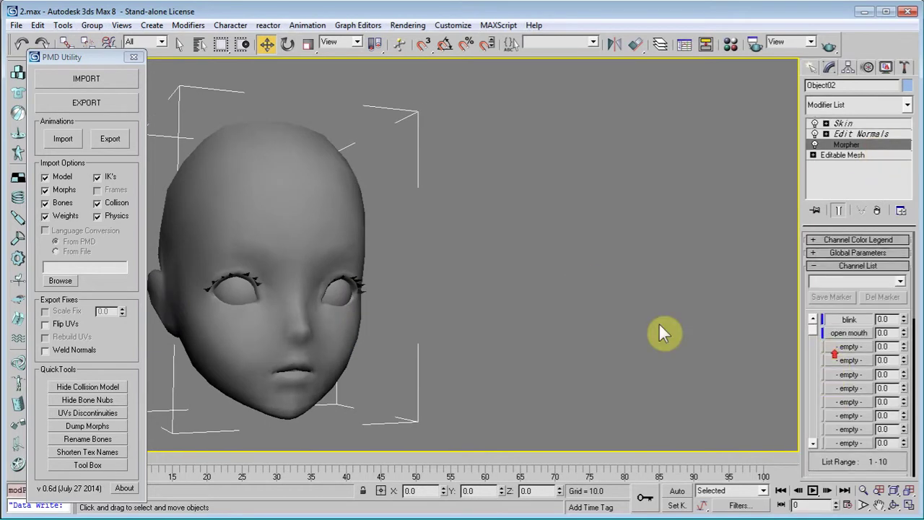
Test the blink and open mouth channels on the face, and reset both to 0.
scroll(658, 328, "up", 3)
middle_click_drag(633, 294, 709, 283, "alt")
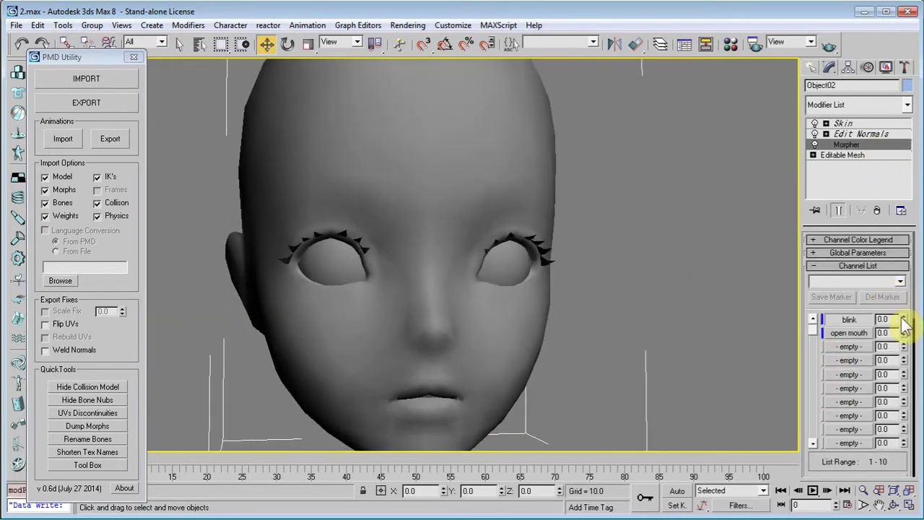
left_click_drag(904, 325, 891, 287)
left_click_drag(905, 338, 908, 281)
right_click(903, 319)
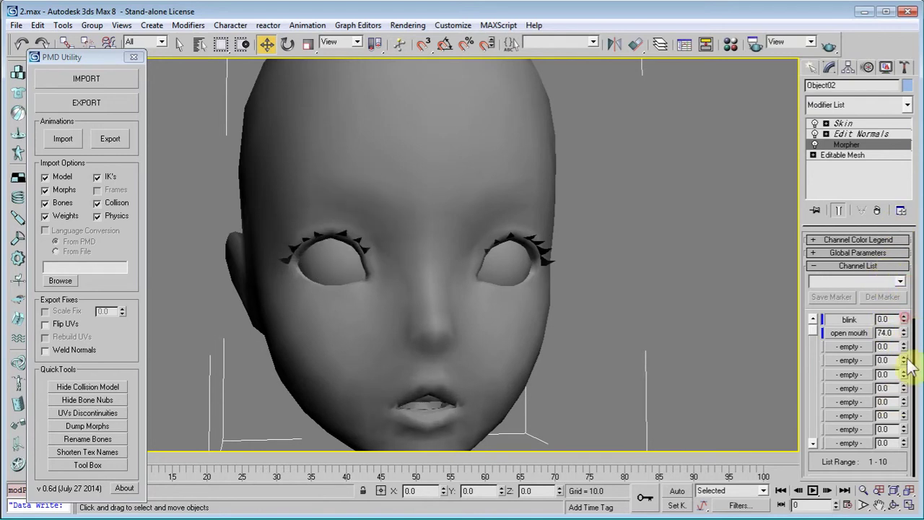
right_click(903, 332)
Unhide all hidden objects so the whole character is shown with the face.
scroll(549, 306, "down", 5)
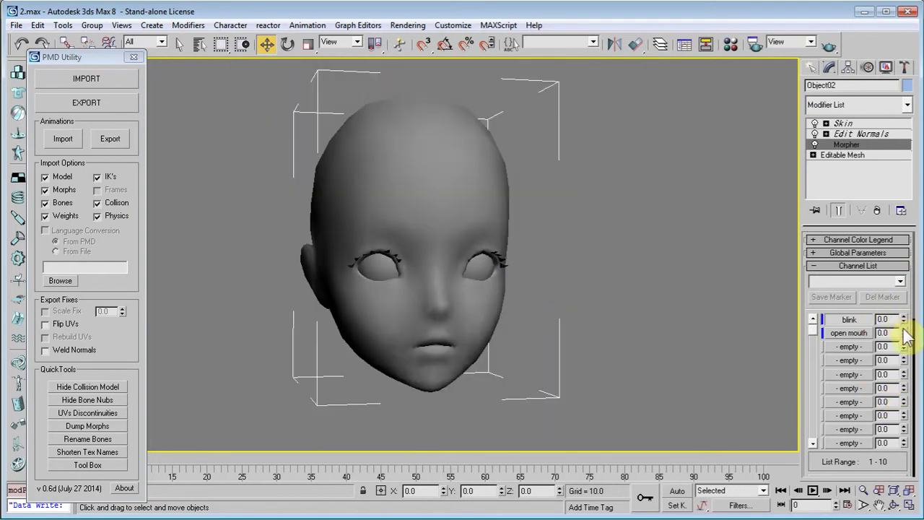
middle_click_drag(391, 296, 401, 321, "alt")
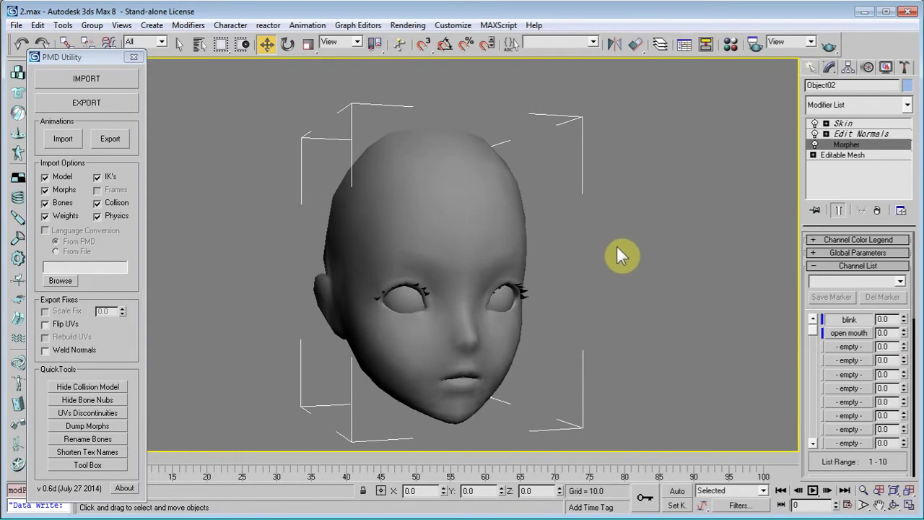
right_click(586, 228)
left_click(617, 171)
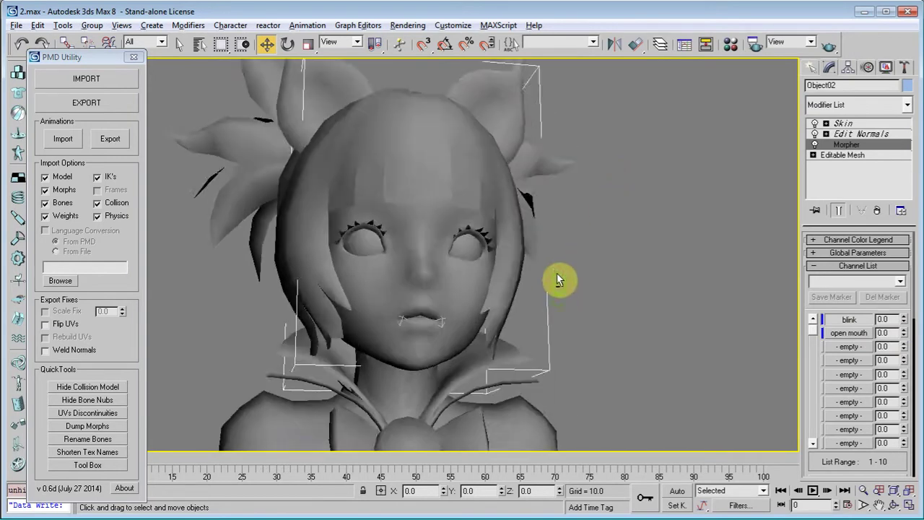
Examine the shading along the neck seam where the head meets the body.
middle_click_drag(557, 280, 590, 216)
scroll(593, 217, "up", 3)
mouse_move(596, 280)
middle_mouse_down("alt")
mouse_move(566, 271)
mouse_move(594, 268)
mouse_move(602, 278)
middle_mouse_up("alt")
scroll(457, 247, "up", 3)
scroll(531, 197, "up", 3)
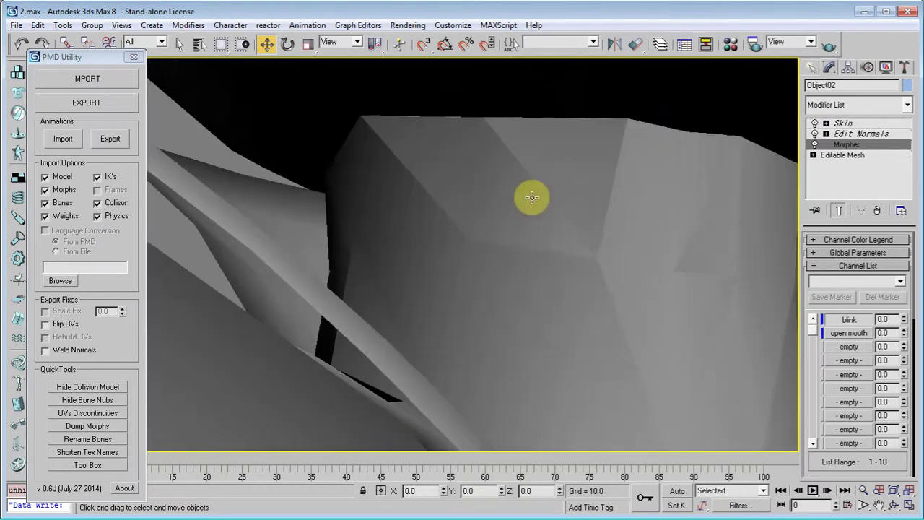
scroll(532, 197, "down", 3)
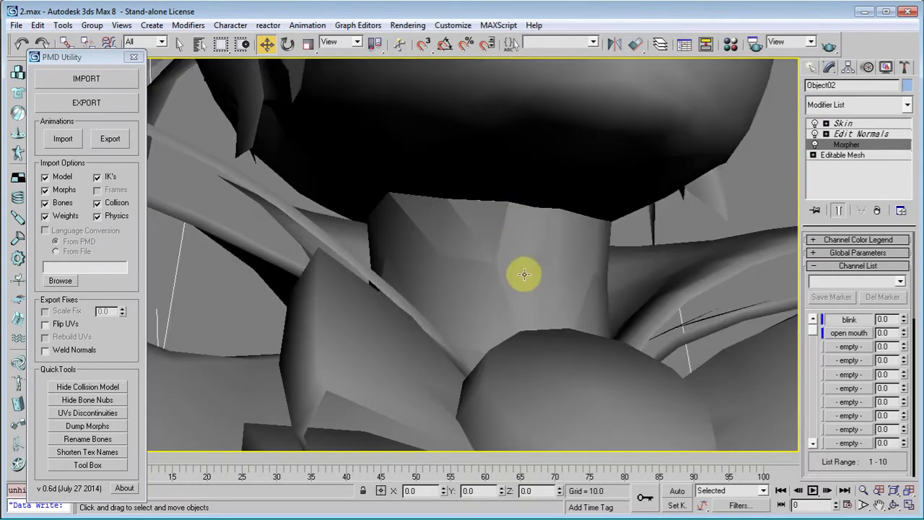
middle_click_drag(524, 270, 503, 266, "alt")
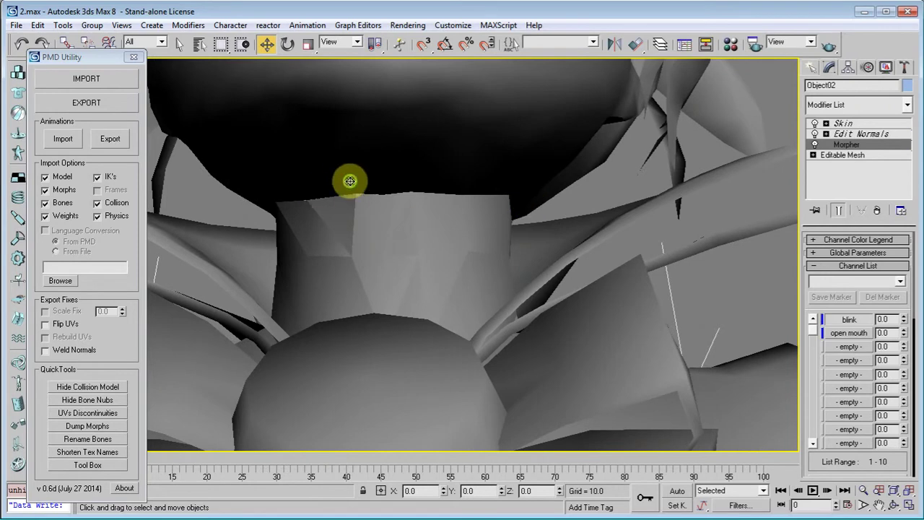
mouse_move(351, 181)
middle_mouse_down("alt")
mouse_move(381, 184)
mouse_move(355, 187)
middle_mouse_up("alt")
scroll(354, 187, "down", 4)
Show edged faces in the viewport and select the face and body meshes together.
left_click(566, 233)
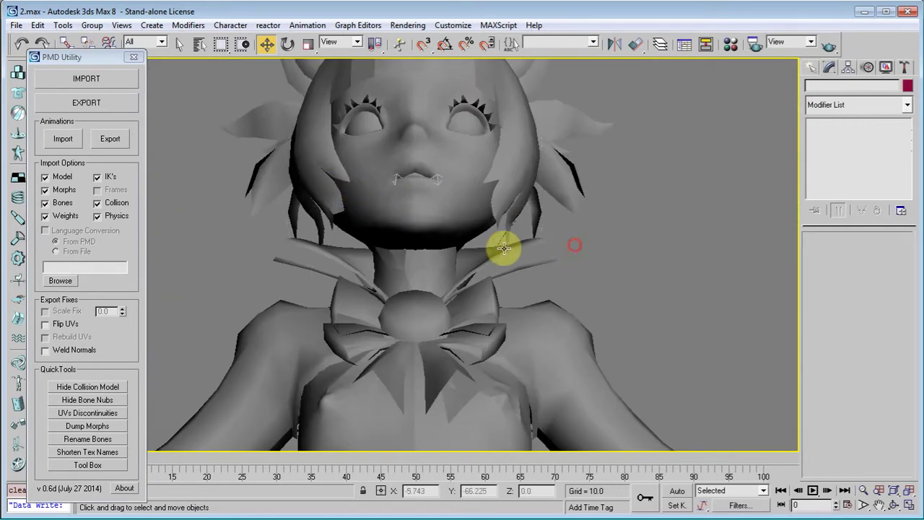
left_click(490, 238)
left_click(553, 331)
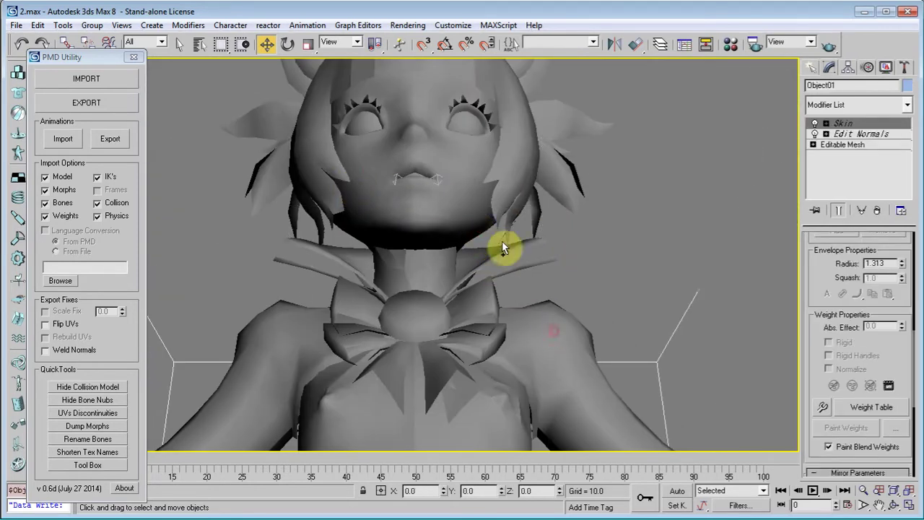
left_click(499, 215)
key("F4")
left_click(501, 212)
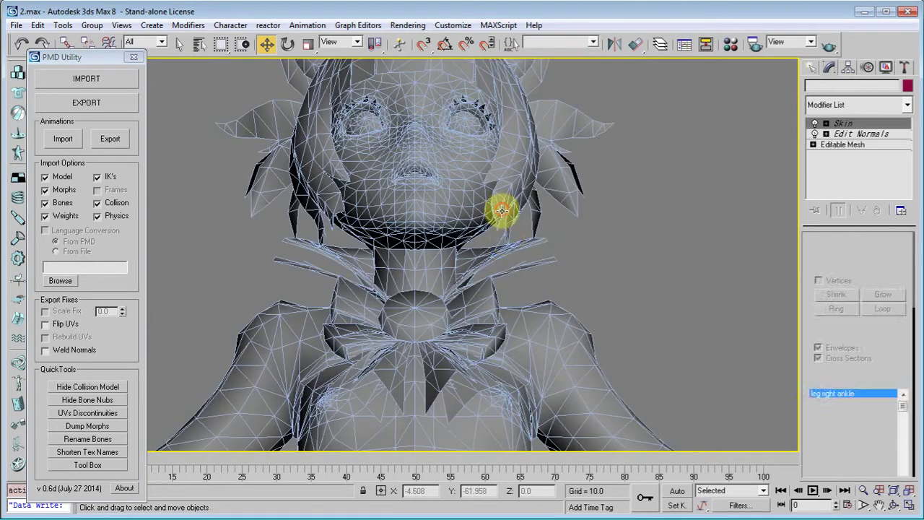
left_click(535, 314)
left_click(476, 214)
left_click(508, 191)
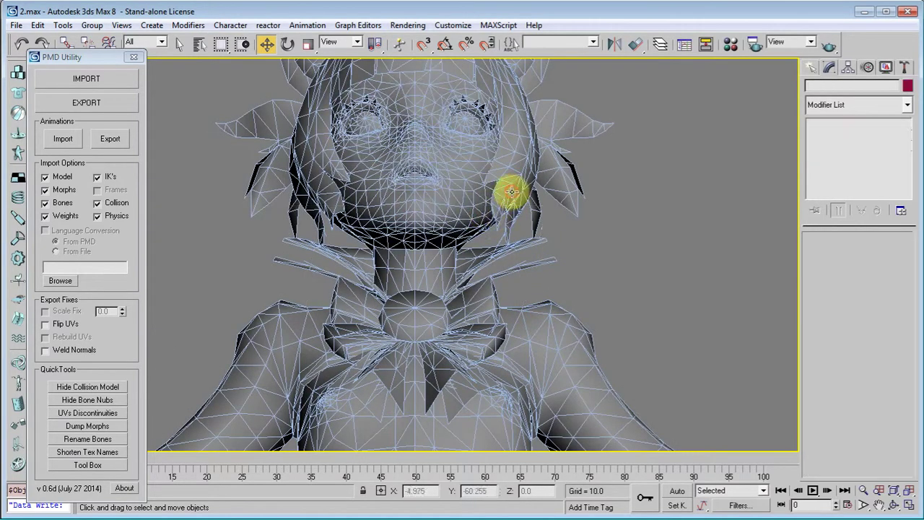
left_click(481, 201)
left_click(560, 325, "ctrl")
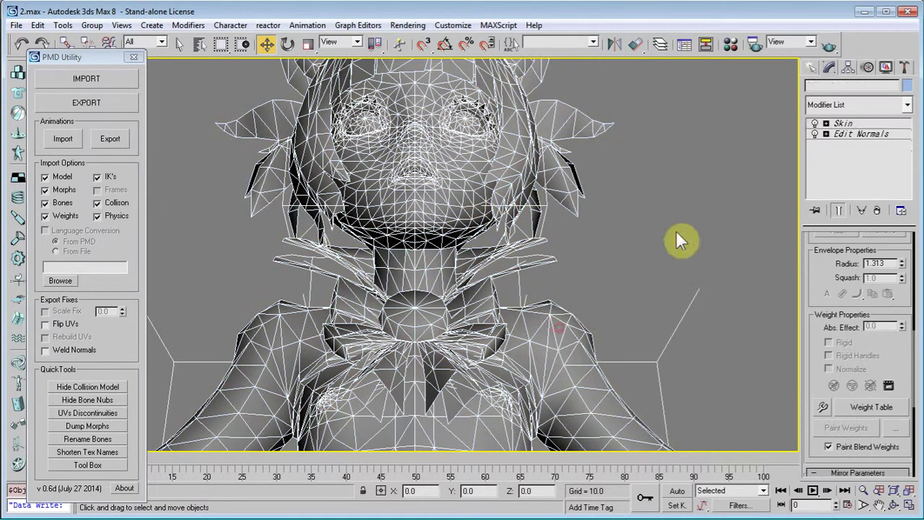
Enter the Normal level of the shared Edit Normals modifier, accepting the topology warning, and set the display length to 0.858.
left_click(846, 144)
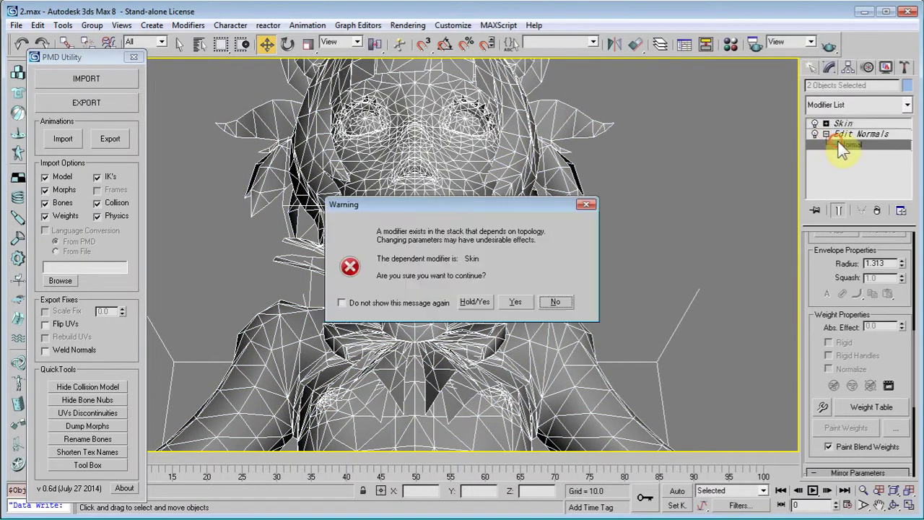
left_click(516, 301)
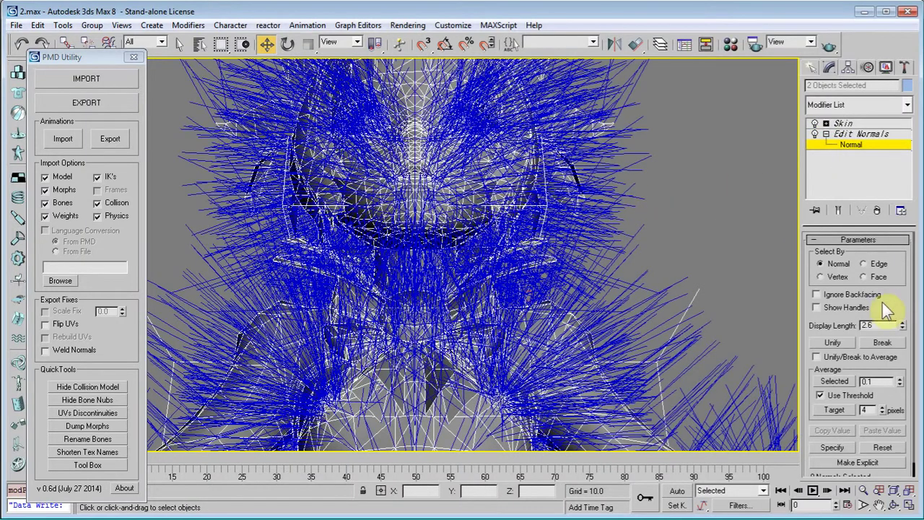
left_click_drag(901, 326, 886, 362)
Average the normals around the neck seam with a threshold of 0.01, and leave normal editing with both meshes deselected.
left_click_drag(656, 185, 261, 326)
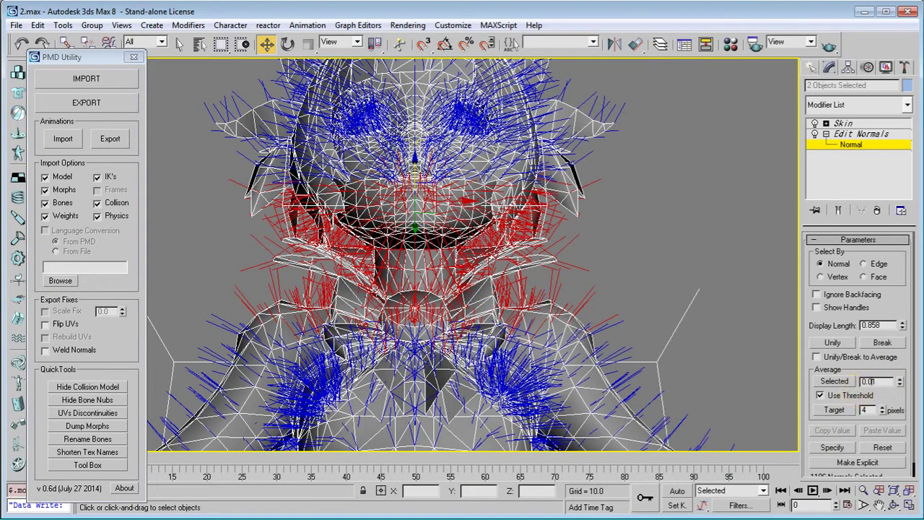
left_click(850, 384)
left_click(634, 208)
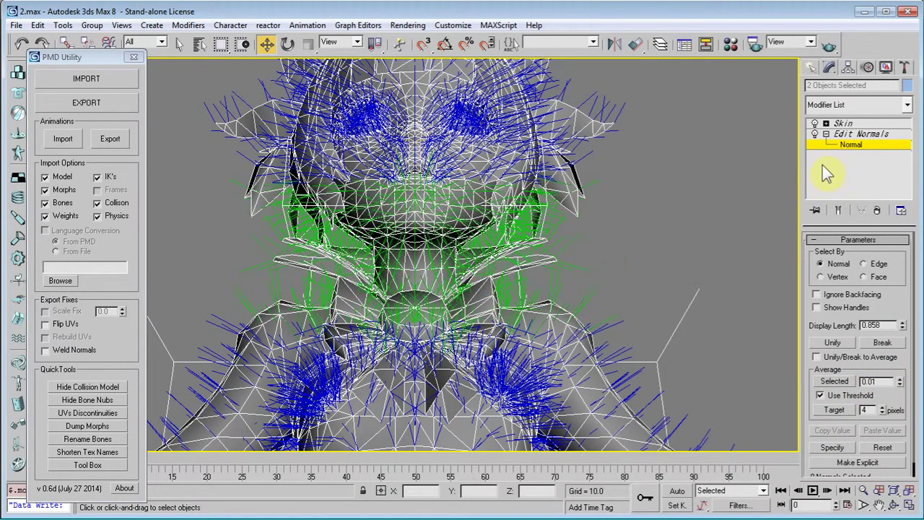
left_click(841, 146)
left_click(830, 134)
left_click(705, 173)
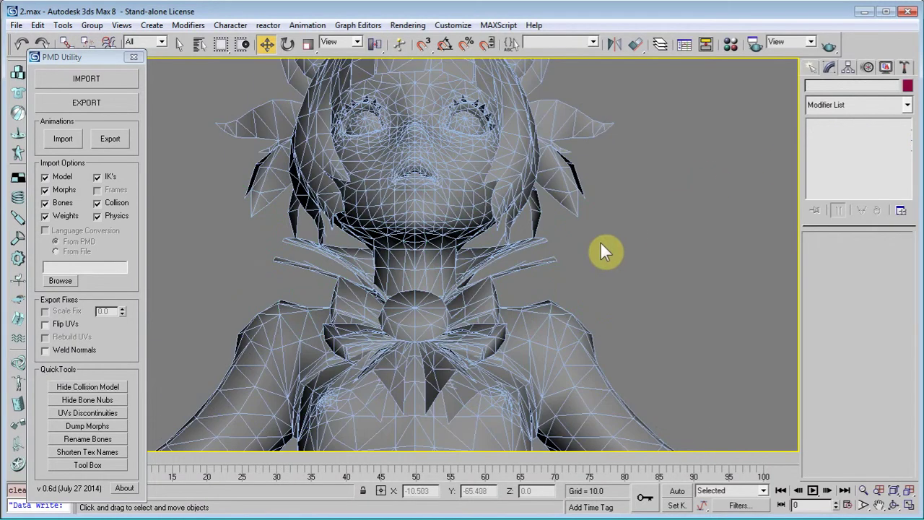
Turn off edged faces and examine the neck seam's shading and the whole character.
key("F4")
scroll(562, 292, "up", 4)
scroll(561, 291, "up", 3)
middle_click_drag(561, 291, 599, 258)
scroll(531, 301, "down", 3)
scroll(607, 253, "down", 3)
scroll(672, 277, "down", 4)
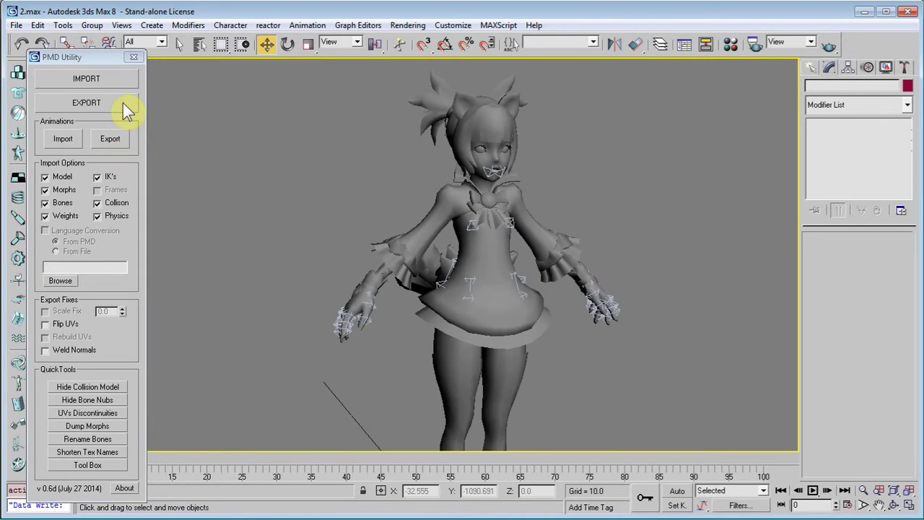
Export the character from the PMD Utility as 5.PMD in the _renamed folder, and dismiss the completion message.
left_click(87, 102)
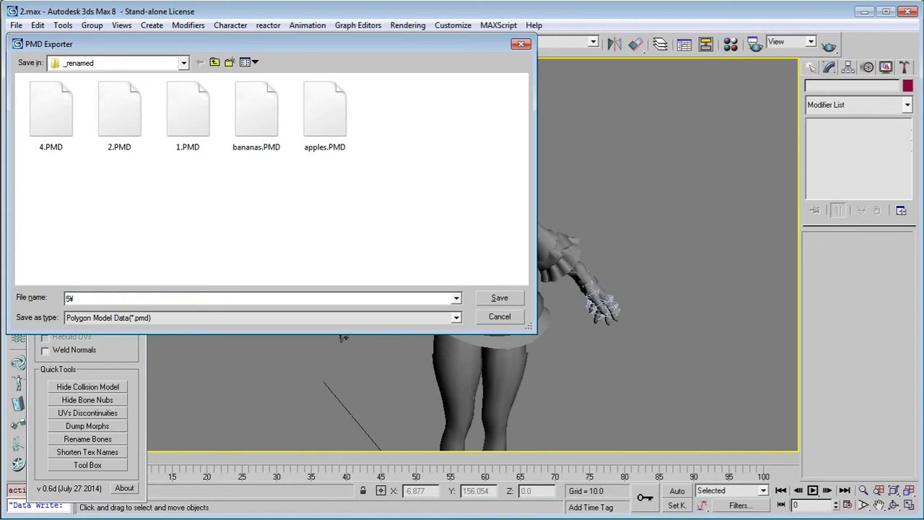
key("Return")
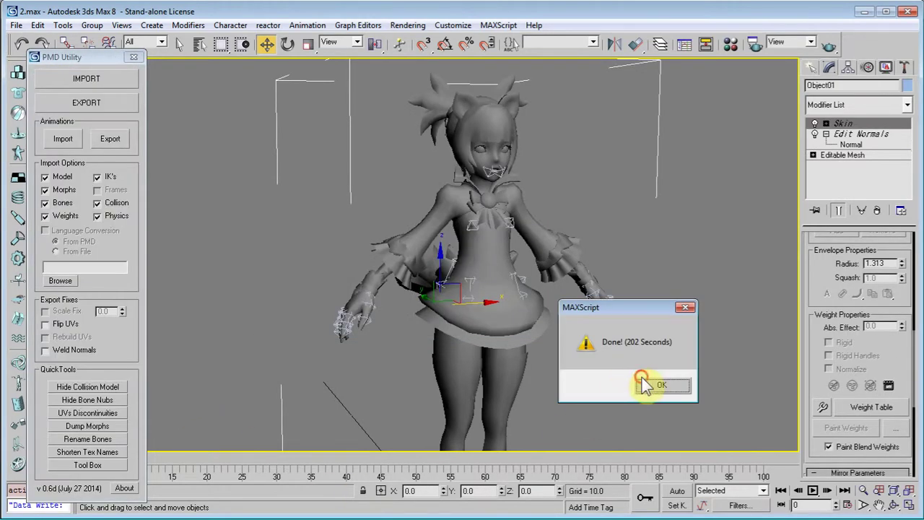
left_click(658, 385)
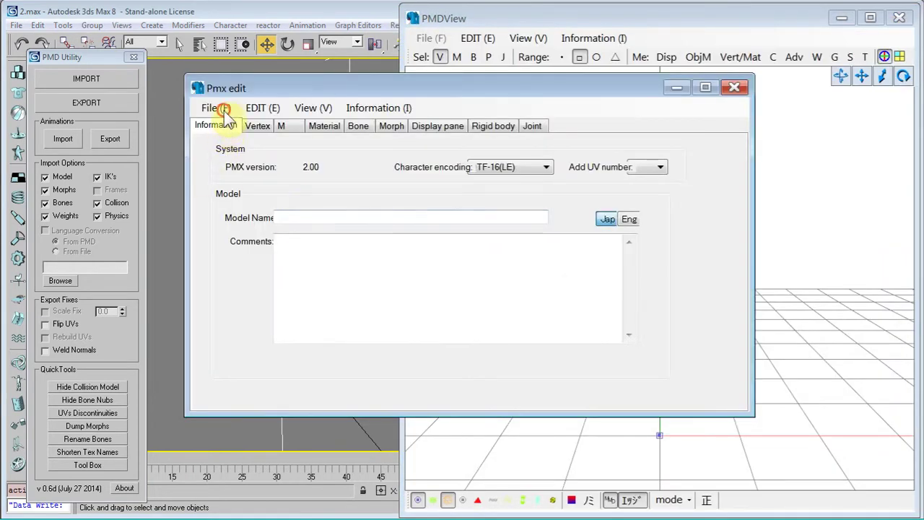
Switch to the PMX editor and open 5.PMD from the _renamed folder.
left_click(220, 108)
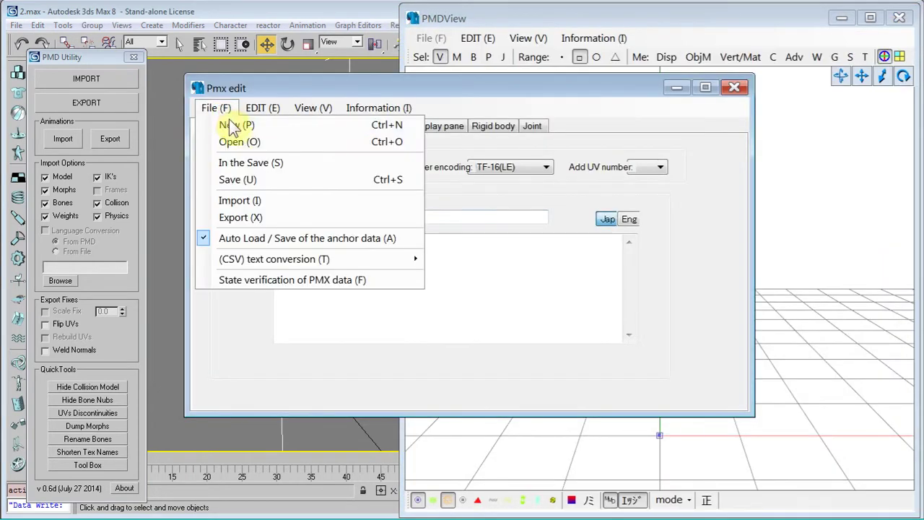
left_click(225, 139)
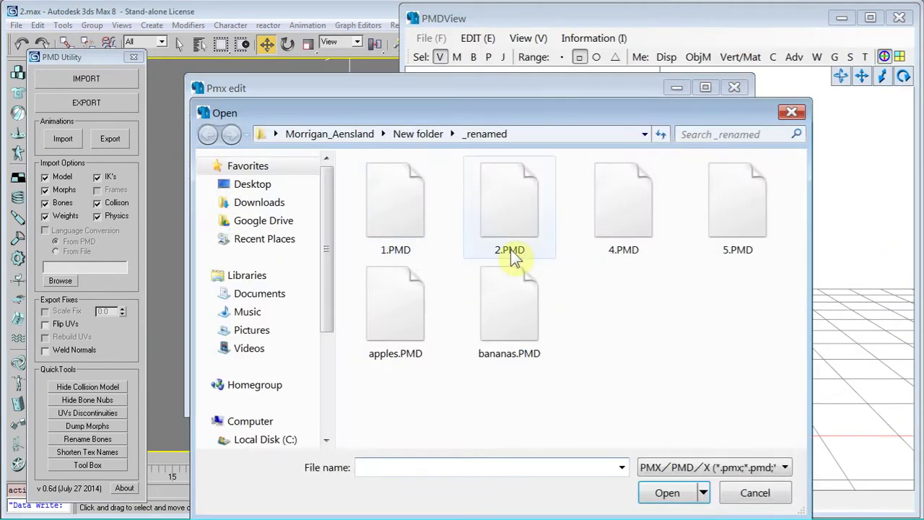
double_click(718, 219)
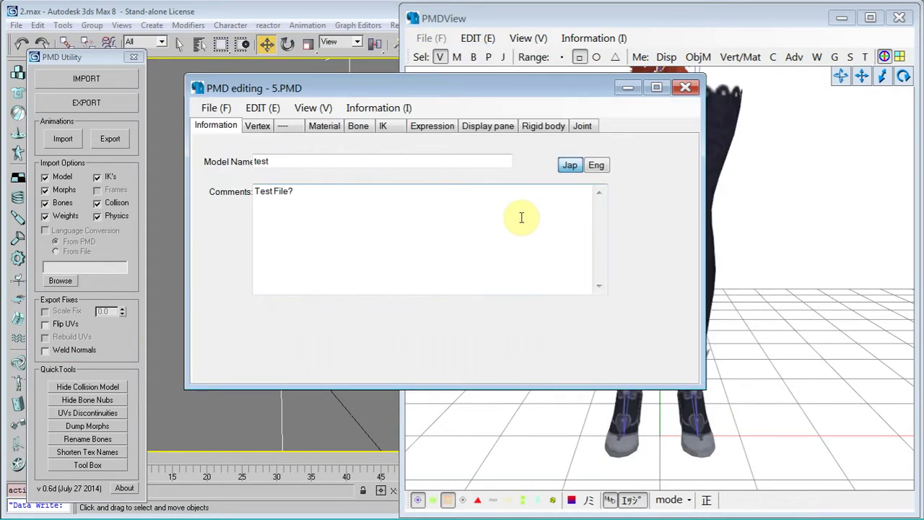
Assign the blink expression to the Eye category and the open mouth expression to the Lip category.
left_click(431, 133)
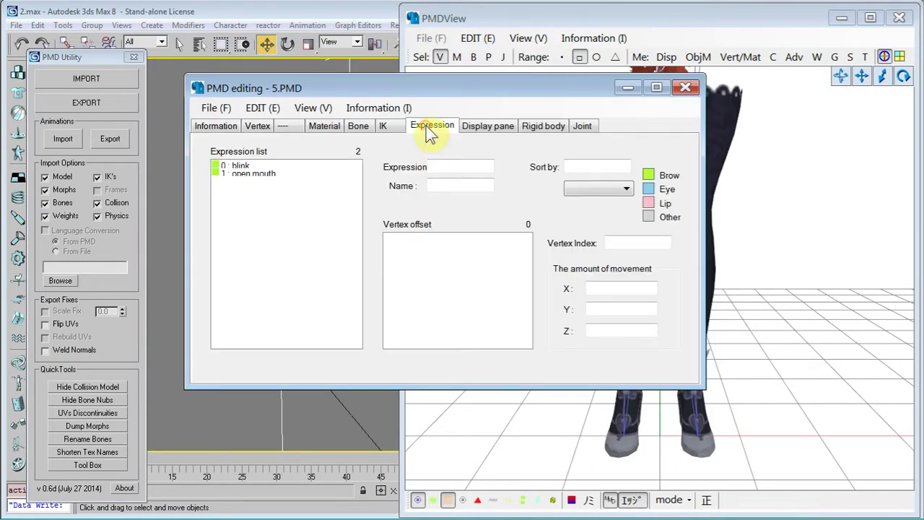
left_click(254, 174)
left_click(256, 165)
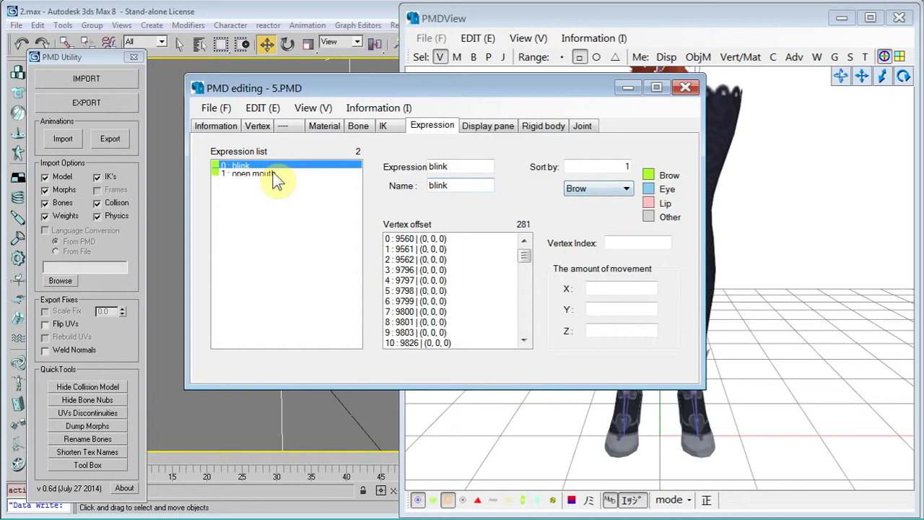
left_click(626, 188)
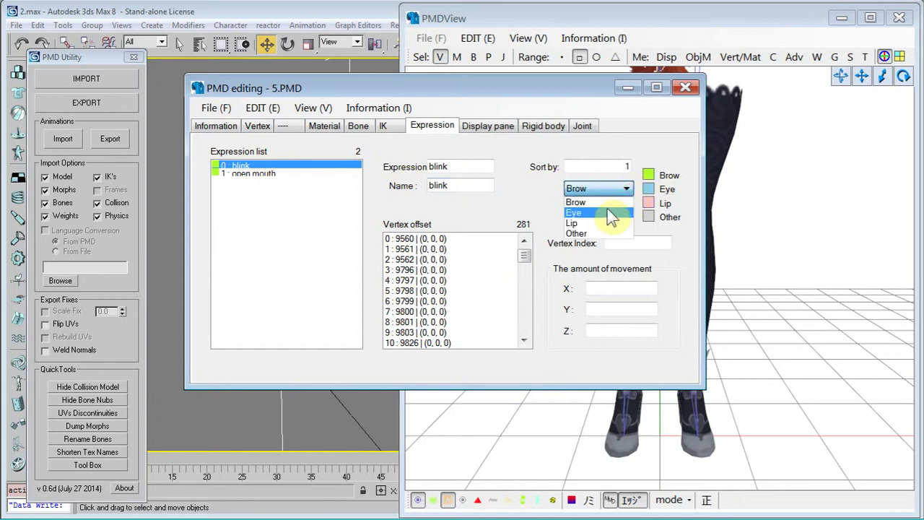
left_click(585, 206)
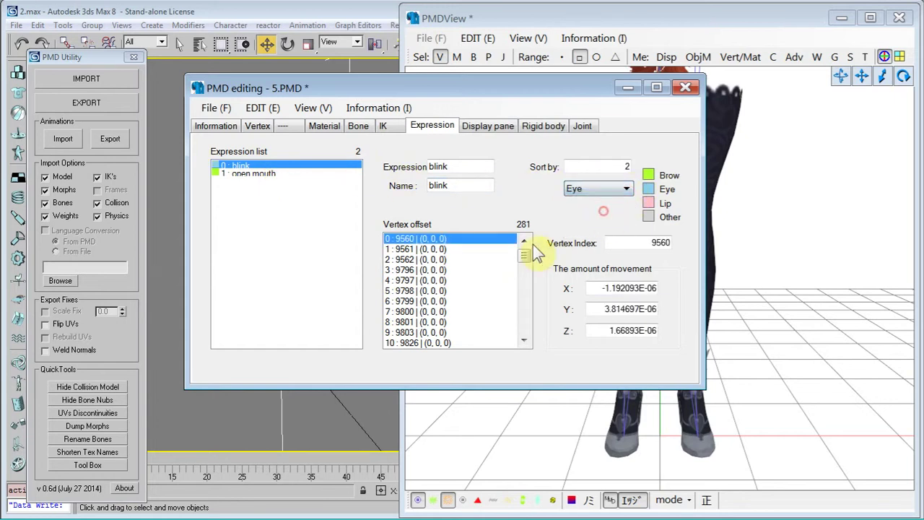
left_click(268, 173)
left_click(598, 217)
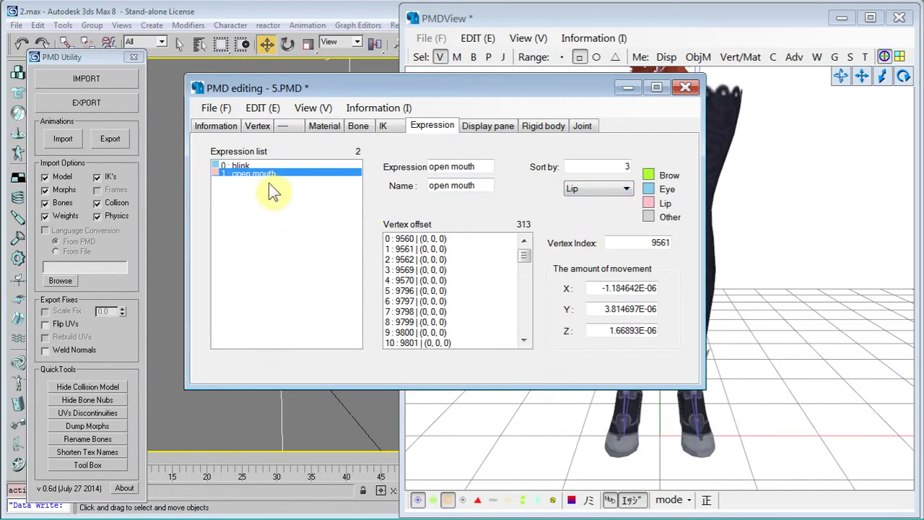
Save the model over 5.PMD in the _renamed folder, dismiss the message and close the PMD editor.
left_click(216, 107)
left_click(233, 176)
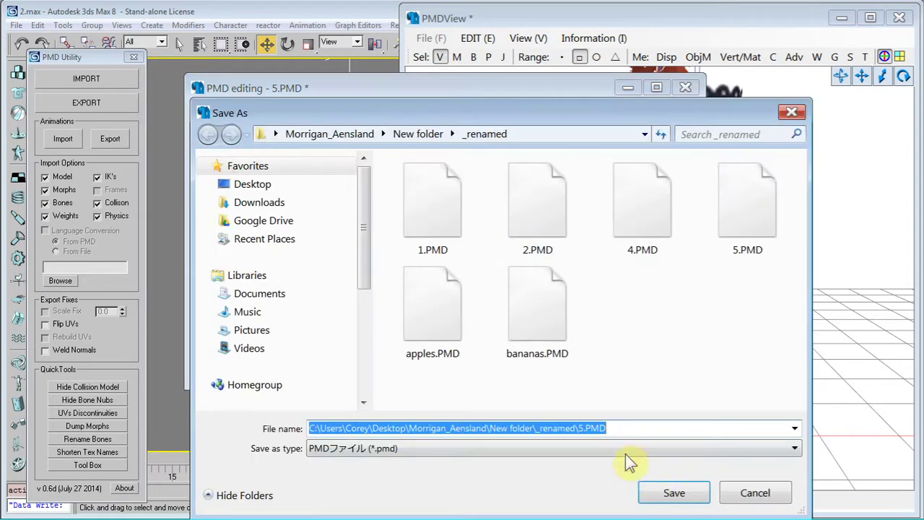
left_click(655, 492)
left_click(670, 345)
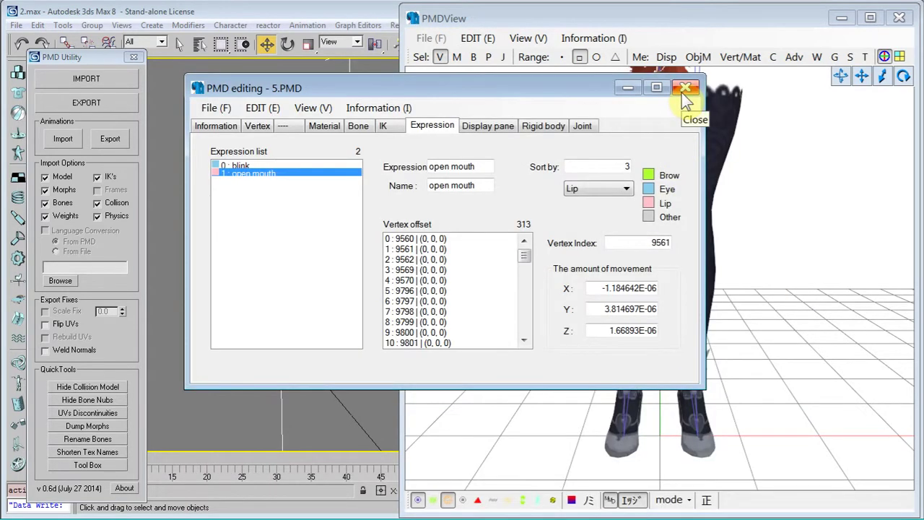
left_click(682, 89)
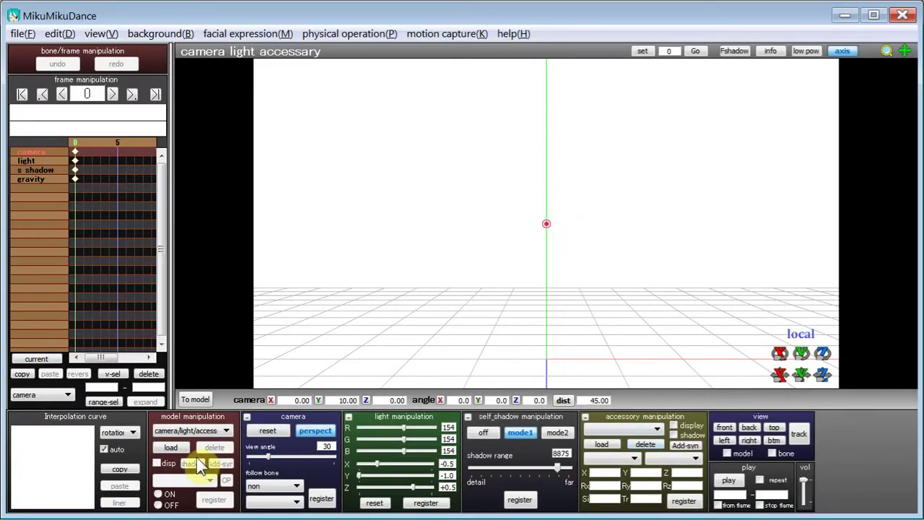
Switch to MikuMikuDance, load 5.PMD from the _renamed folder and dismiss the model information message.
left_click(180, 443)
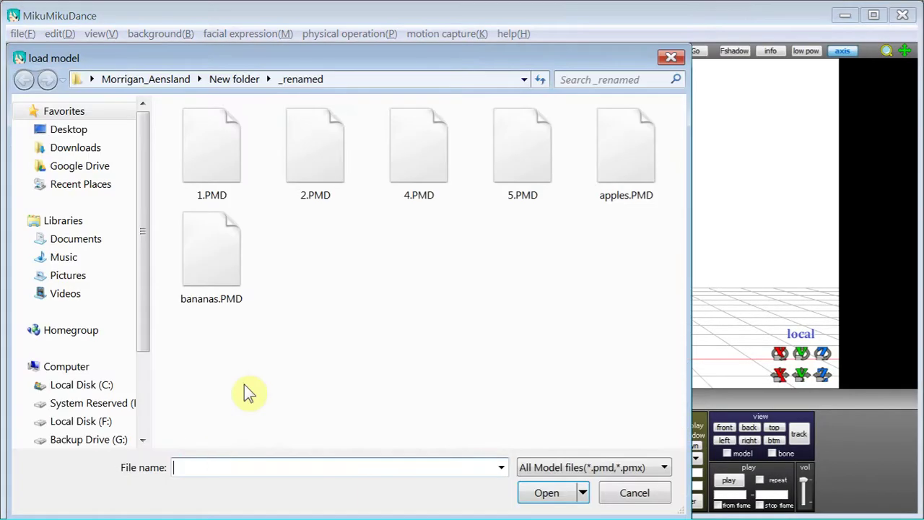
double_click(503, 165)
left_click(604, 391)
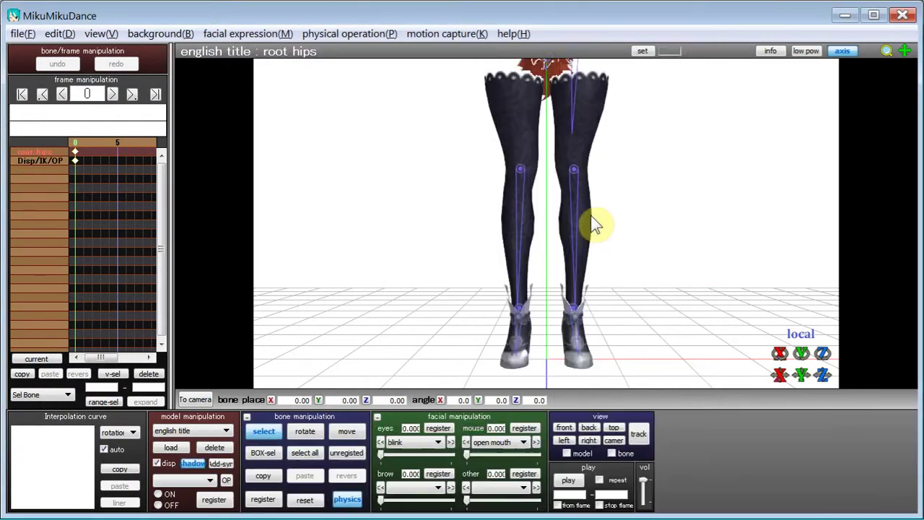
Frame the character's face up close and test the blink morph, returning it to zero.
middle_click_drag(551, 242, 549, 361)
middle_click_drag(543, 162, 545, 346)
scroll(544, 316, "up", 3)
scroll(544, 315, "up", 3)
middle_click_drag(547, 226, 544, 297)
right_click_drag(542, 216, 497, 301)
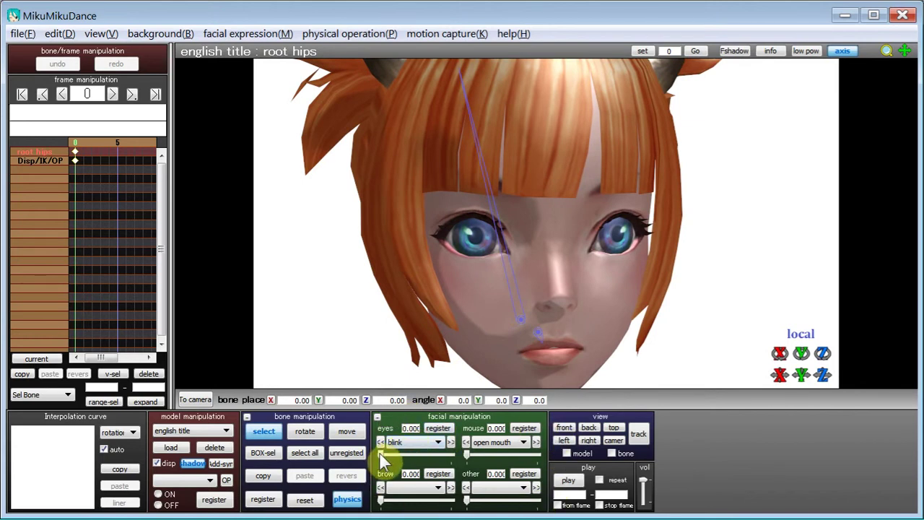
left_click_drag(381, 456, 345, 458)
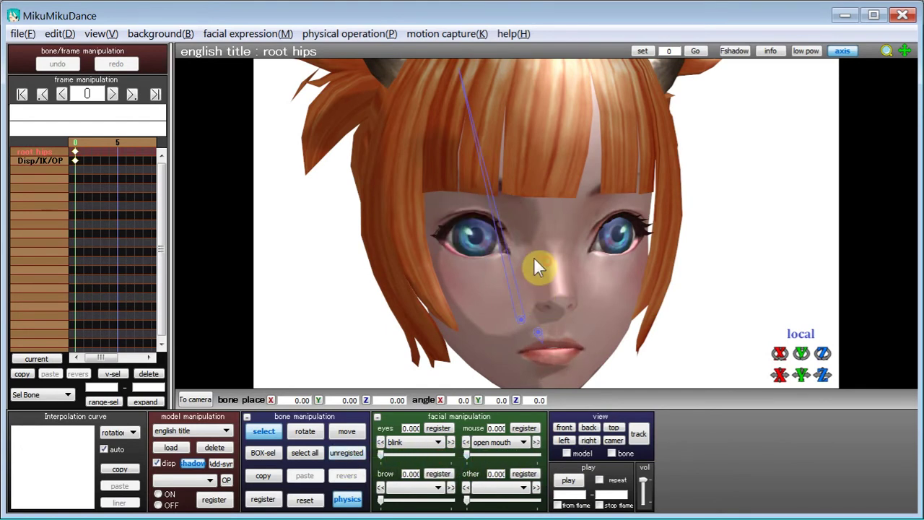